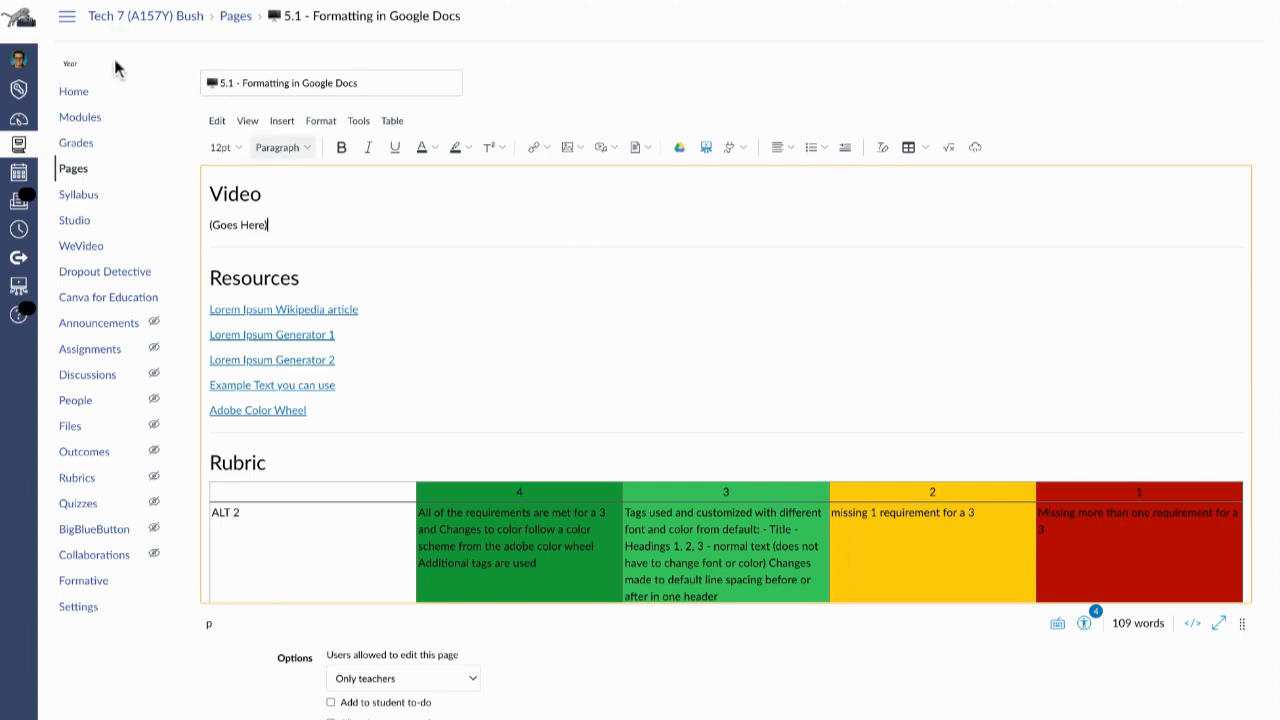
- Review the paragraph and heading style choices available in the page editor without applying one
key(Right)
key(Right)
key(Left)
key(Return)
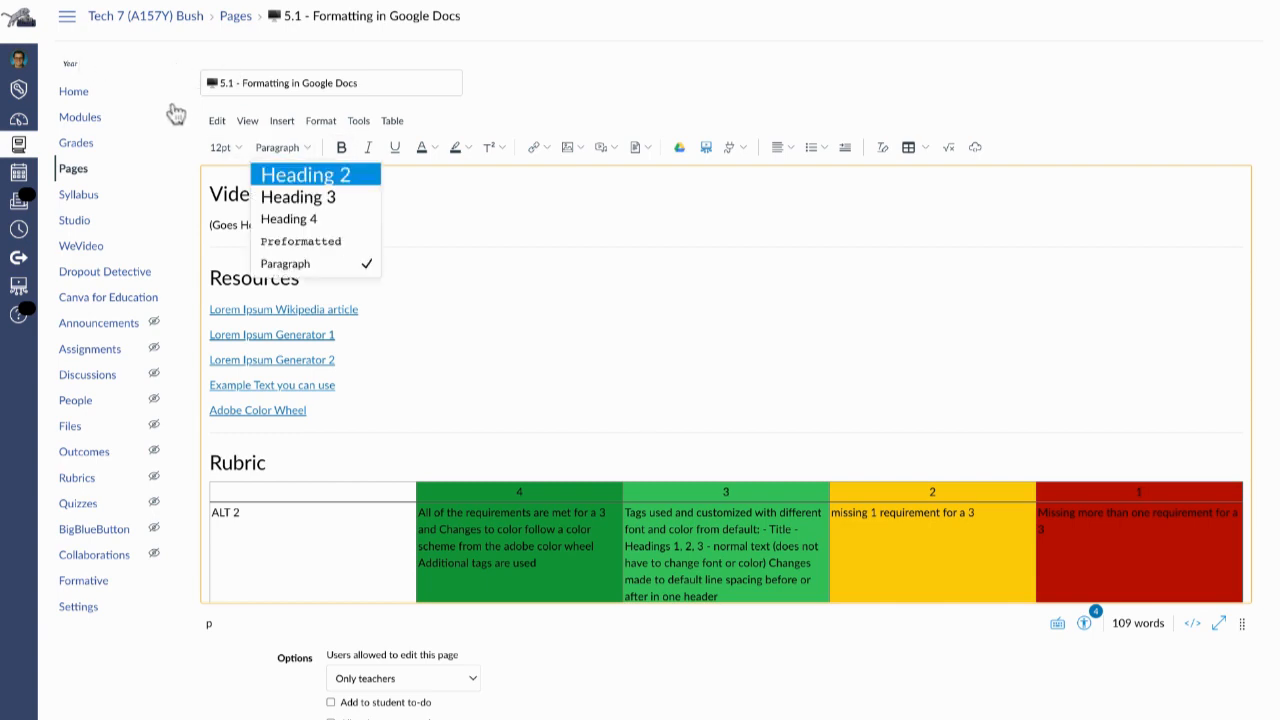
key(Down)
key(Down)
key(Down)
key(Up)
key(Up)
key(Up)
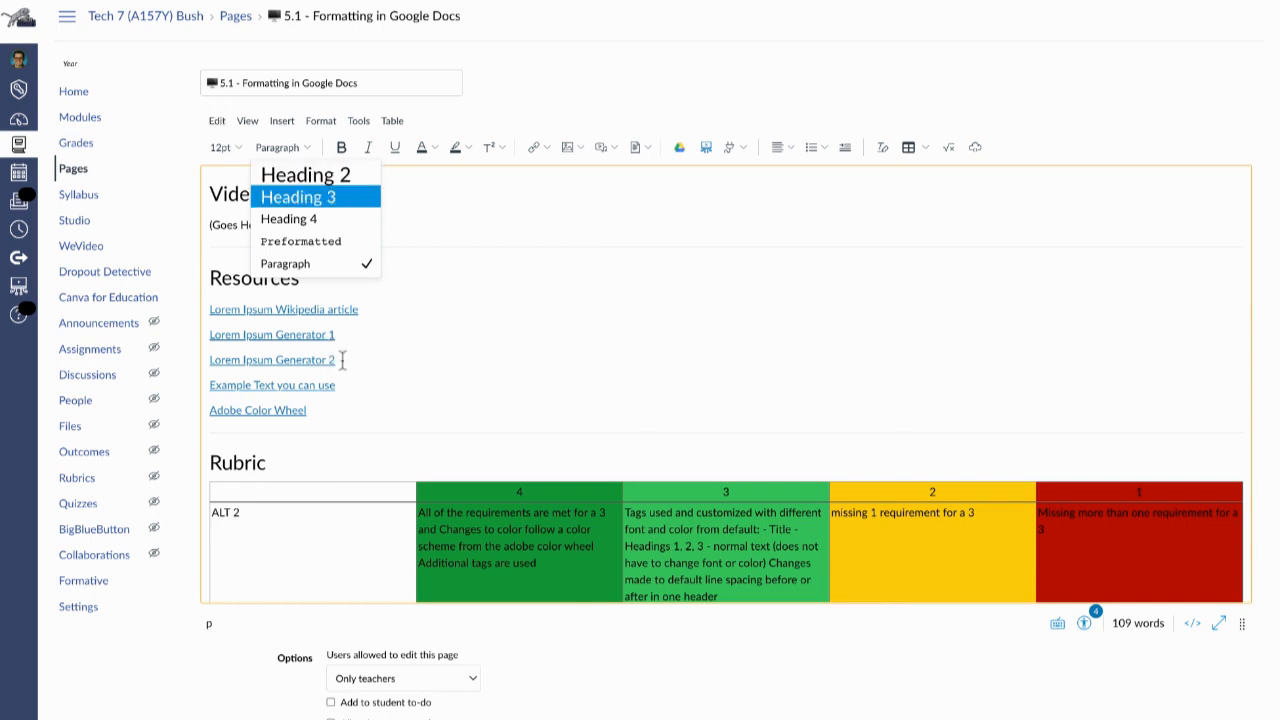
key(Escape)
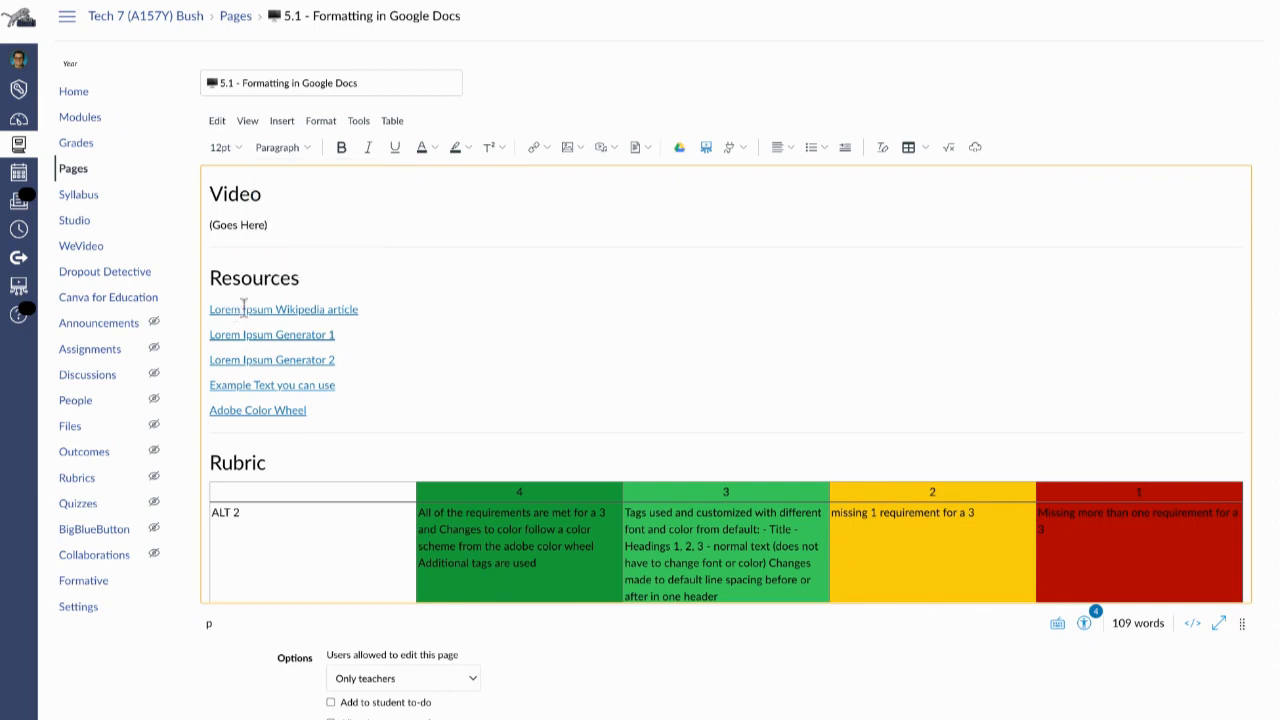
- Examine the rubric table's ALT 2 requirements, especially those listed for a score of 3
scroll(266, 312, down, 1)
scroll(266, 312, up, 1)
drag(620, 574, 799, 687)
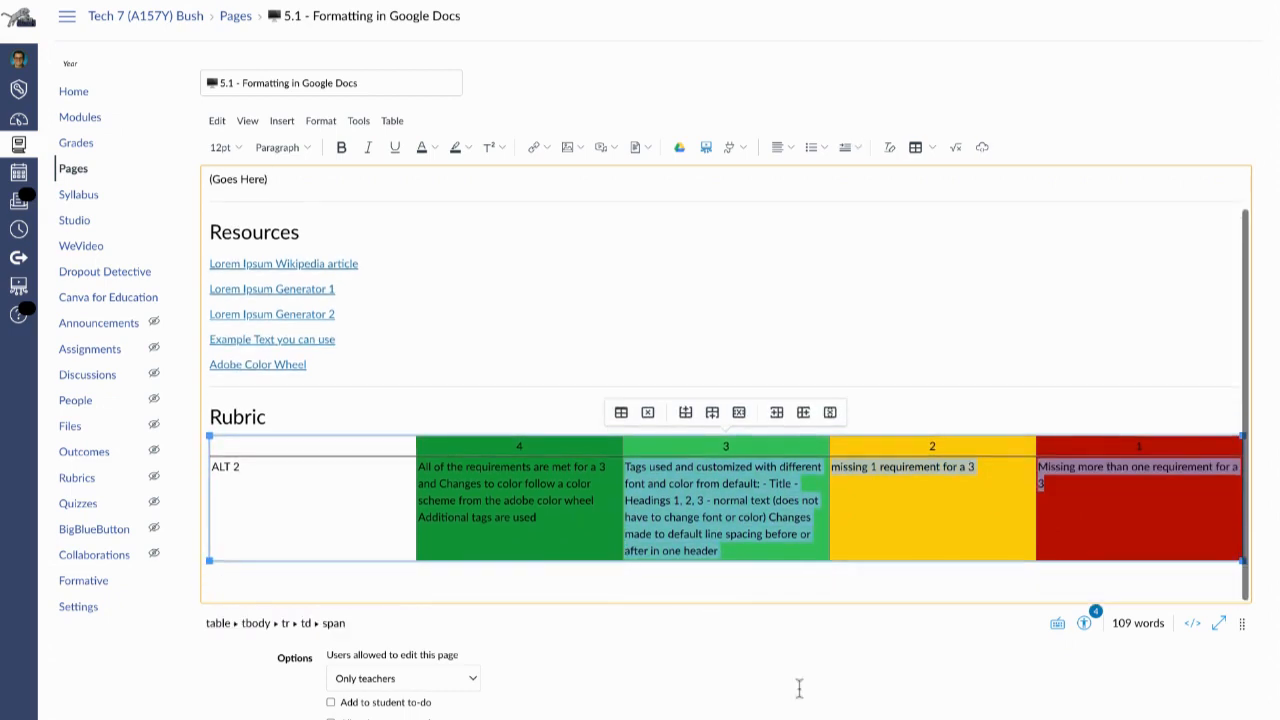
click(688, 525)
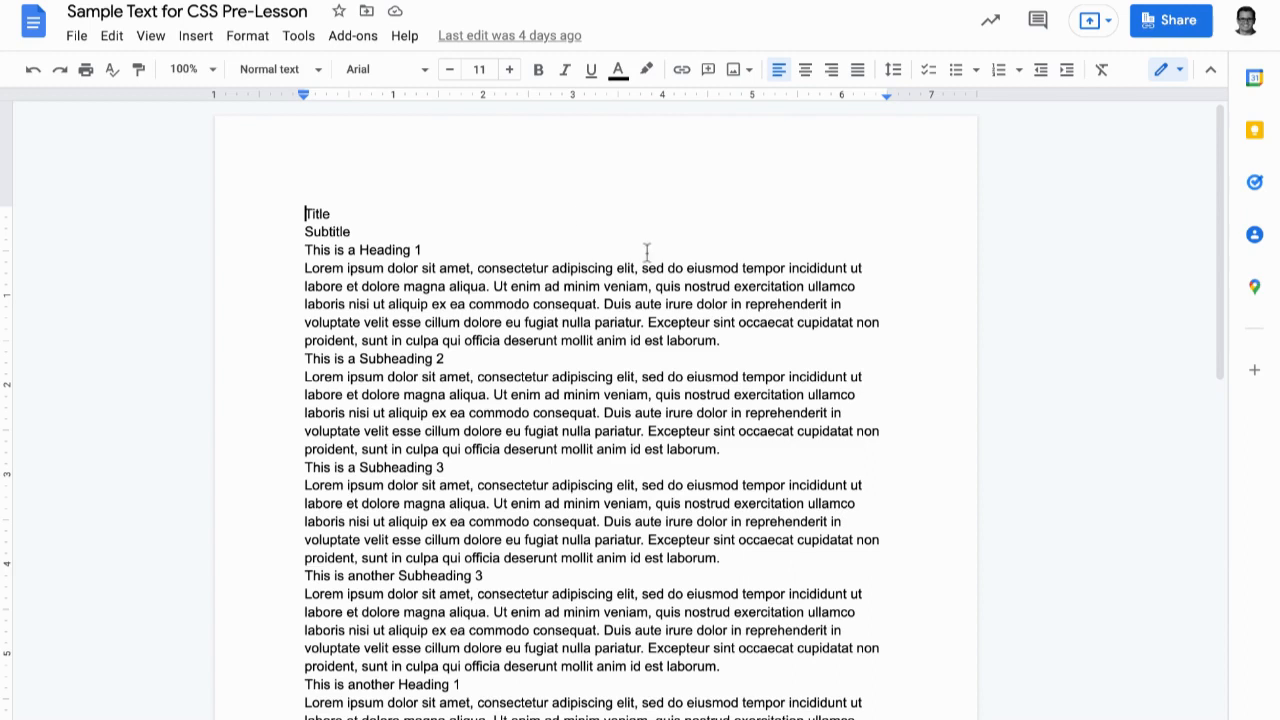
- Switch from the sample document to the Lorem Ipsum site and generate two paragraphs of placeholder text
key(ctrl+shift+Down)
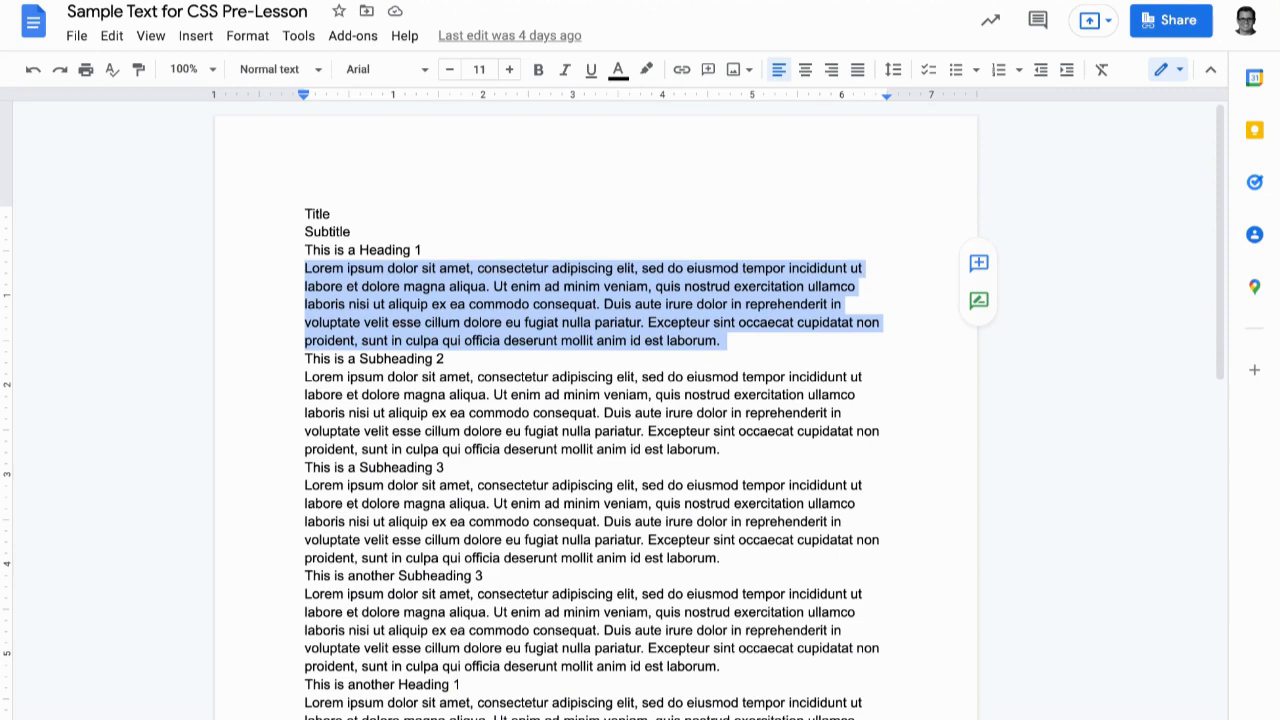
key(alt+Tab)
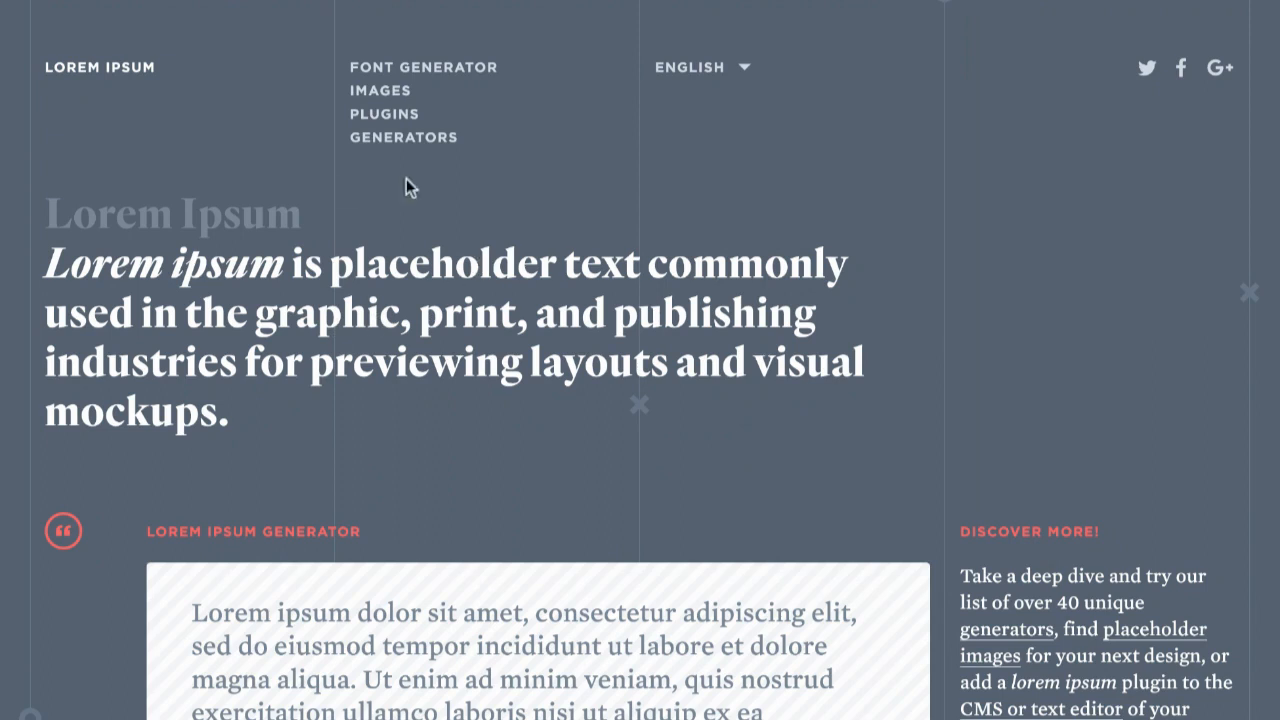
scroll(520, 466, down, 3)
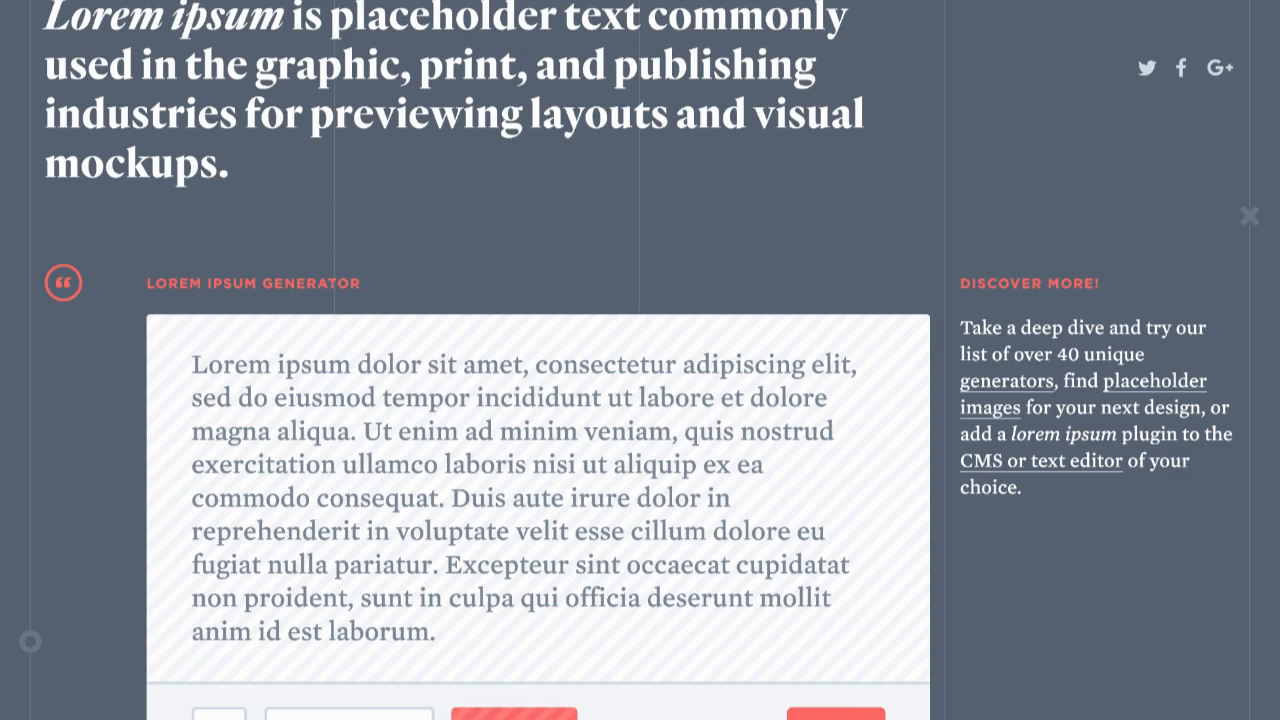
click(490, 715)
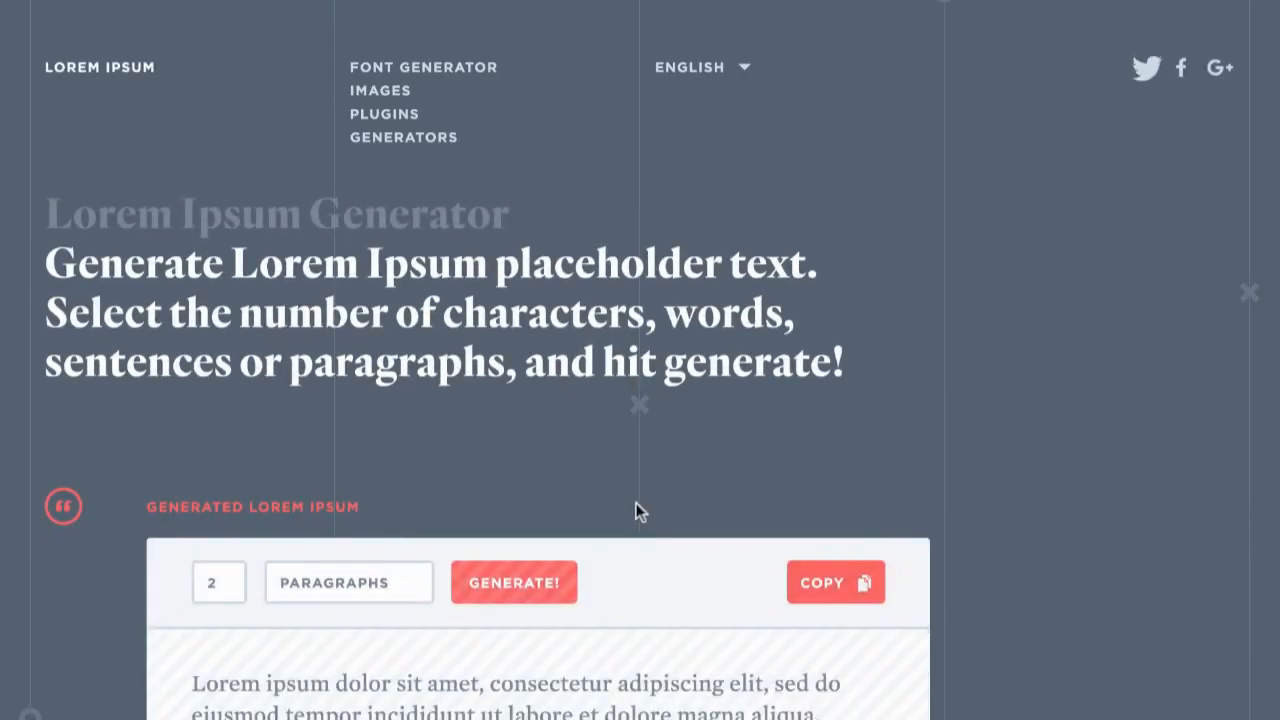
- Copy both generated placeholder paragraphs and paste them into a blank Google Docs document
scroll(675, 467, down, 6)
scroll(675, 467, up, 2)
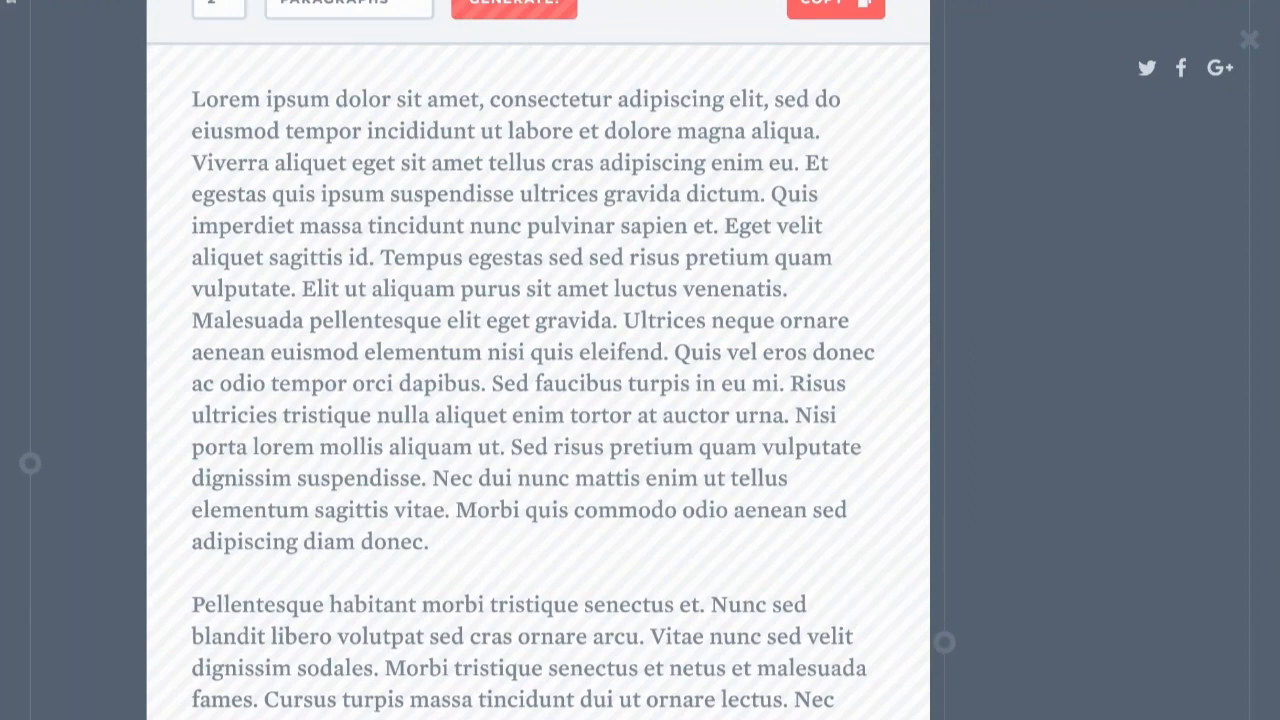
scroll(10, 4, down, 2)
scroll(407, 10, up, 8)
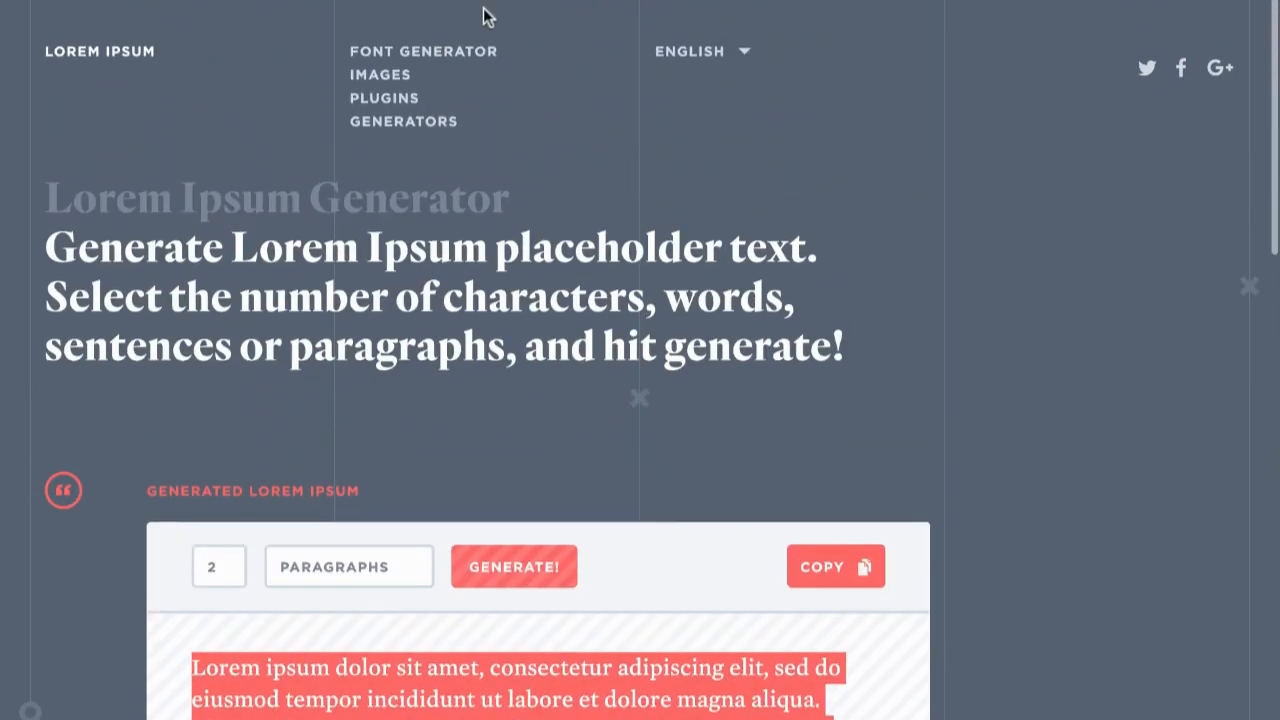
click(903, 663)
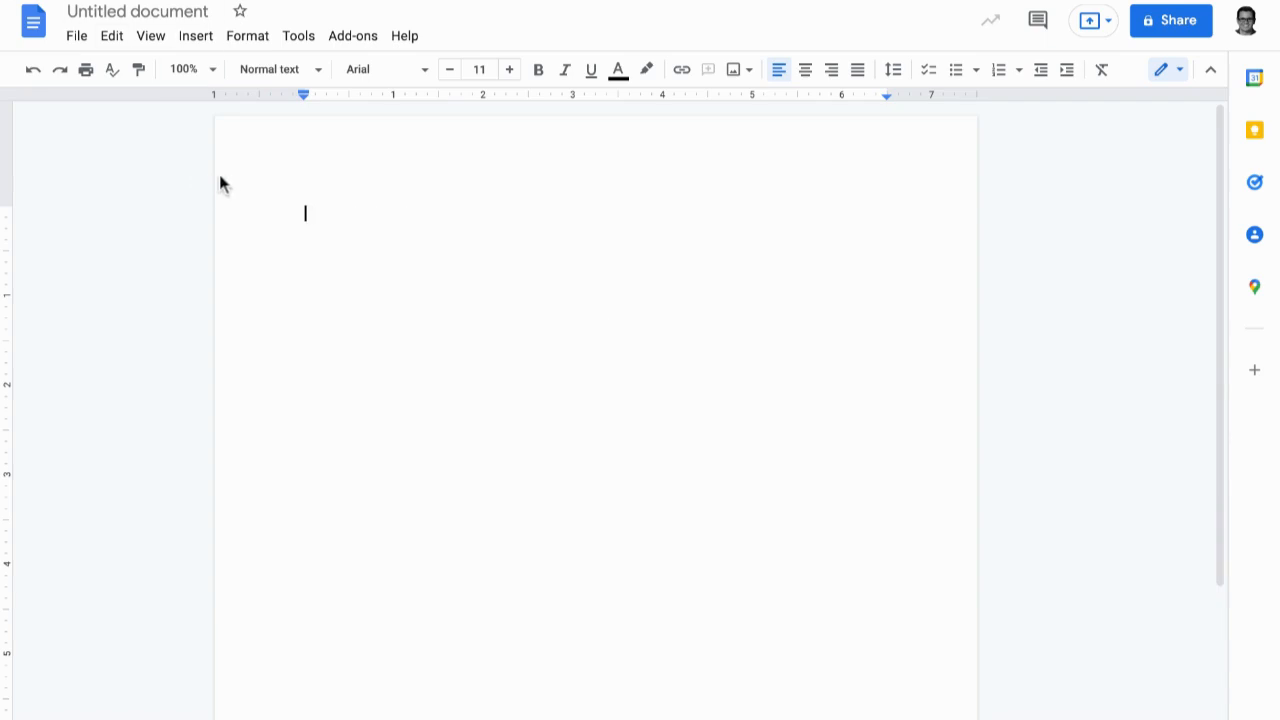
key(ctrl+v)
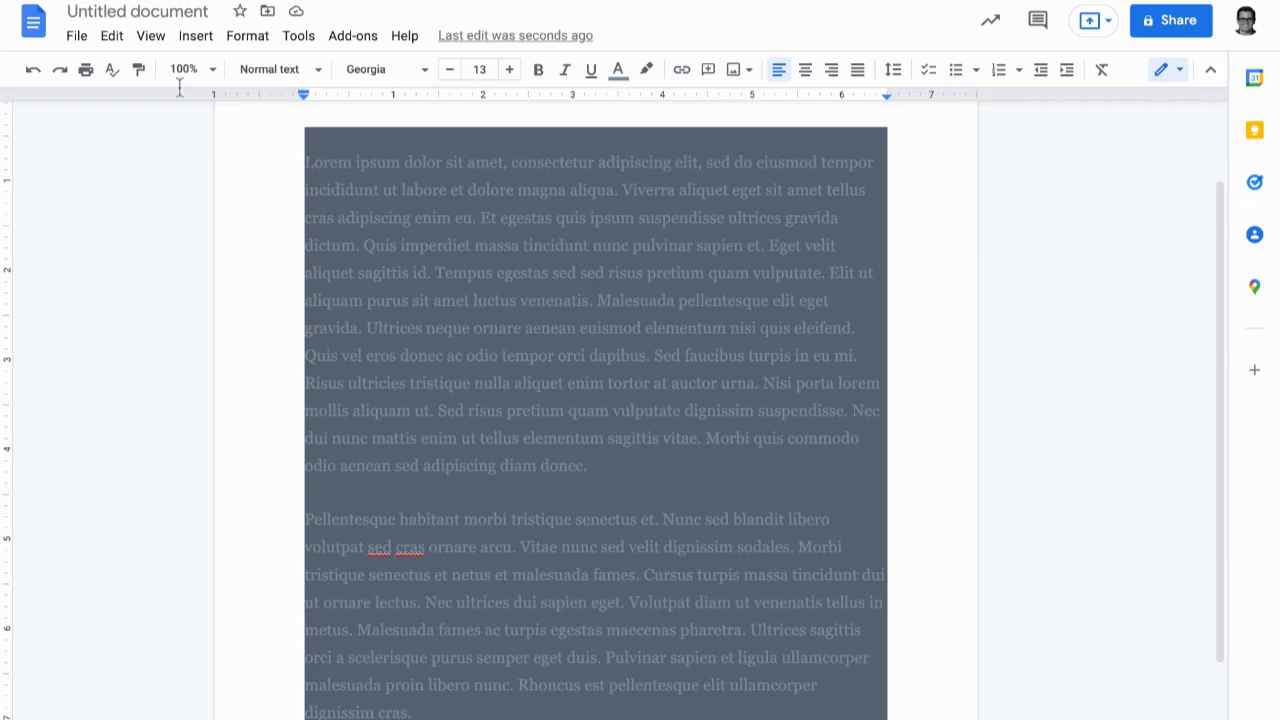
- Clear all formatting from the entire pasted text
key(ctrl+a)
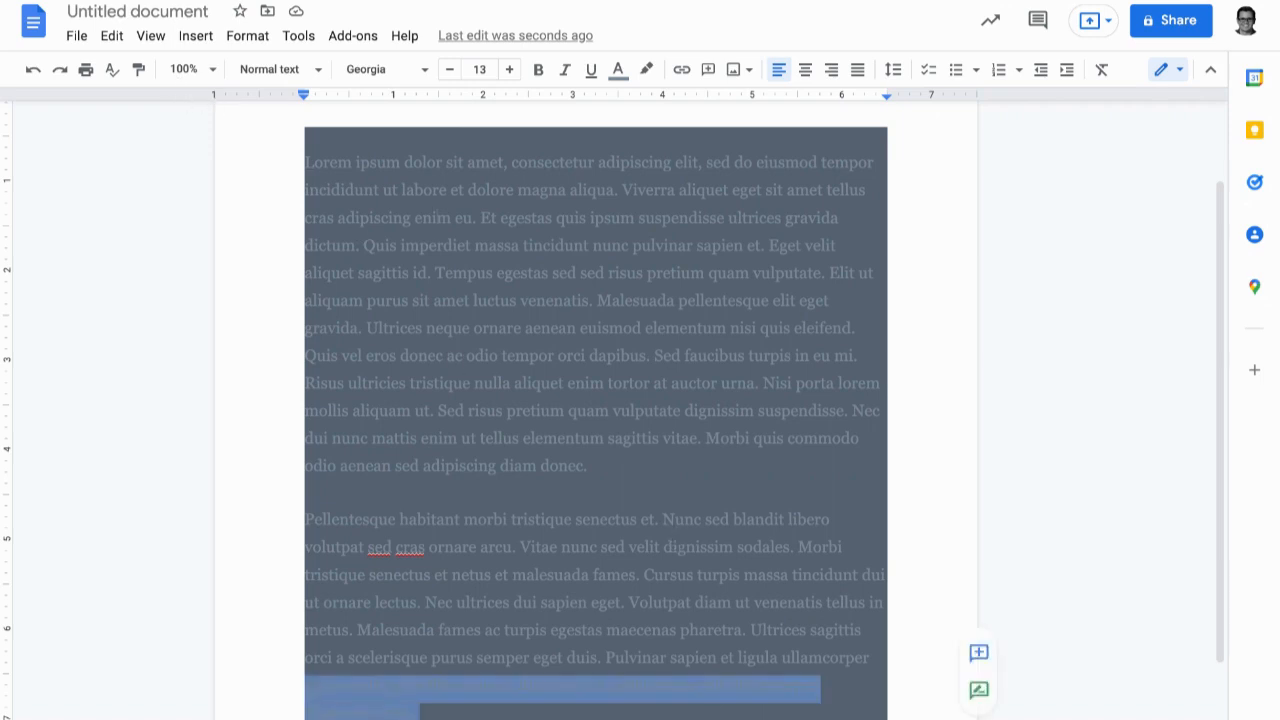
click(610, 216)
key(ctrl+a)
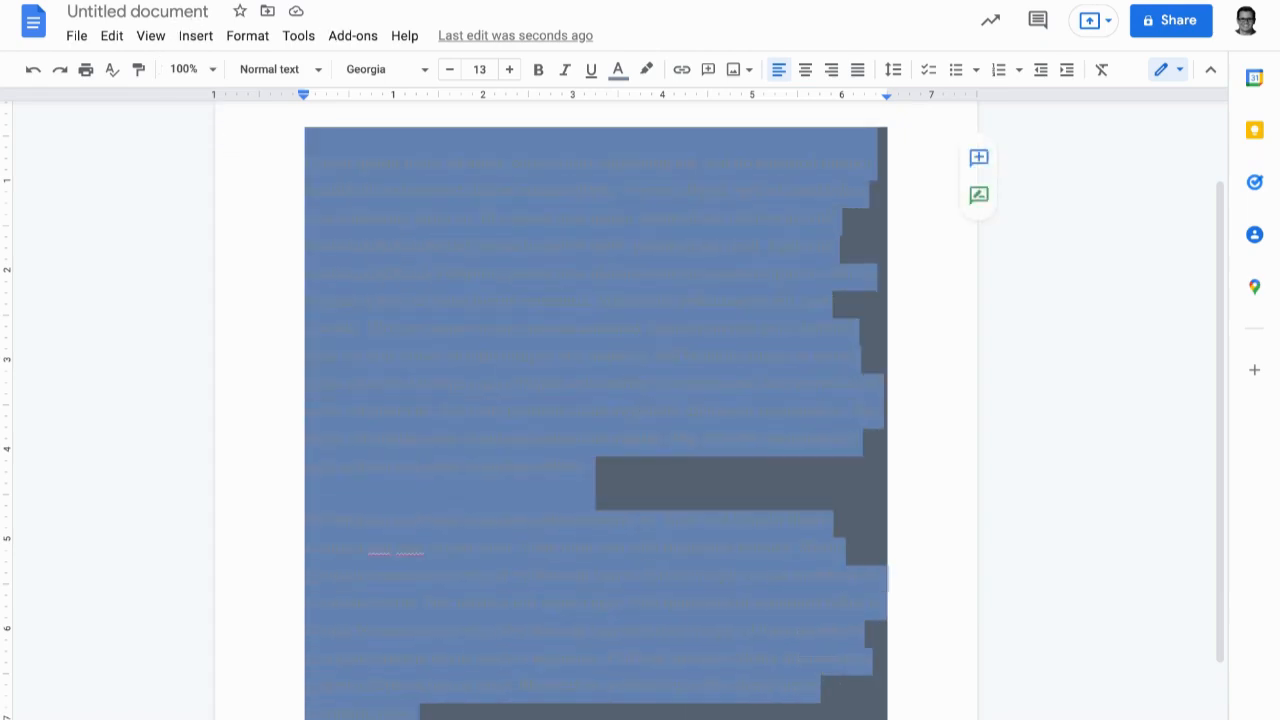
click(247, 36)
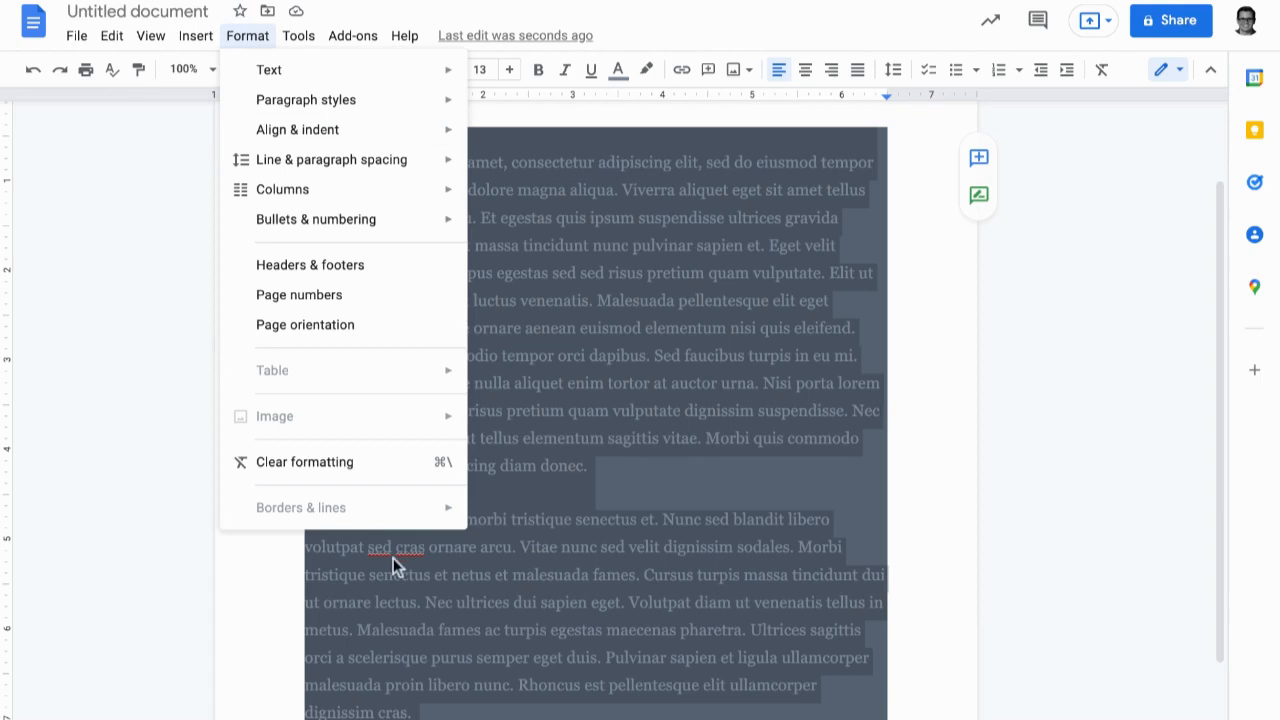
click(282, 462)
click(425, 450)
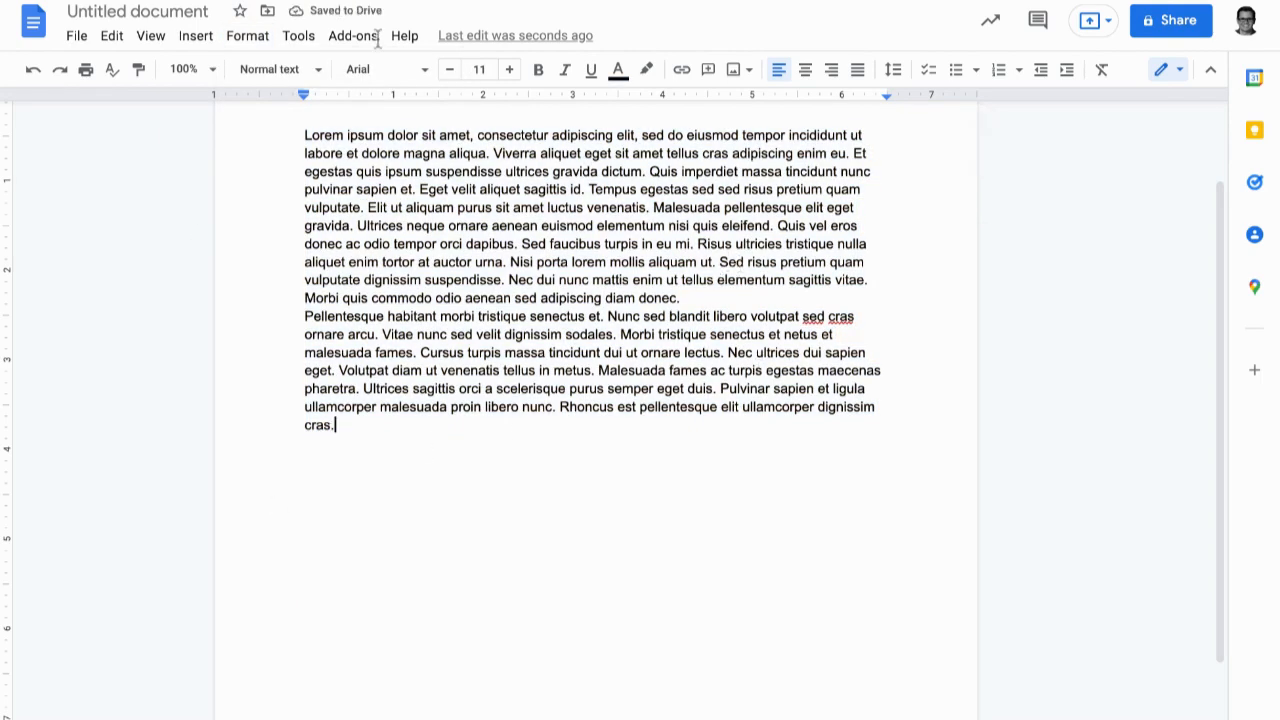
- Add the line "This is the title" above the body text at the start of the document
key(ctrl+Home)
key(Return)
key(Up)
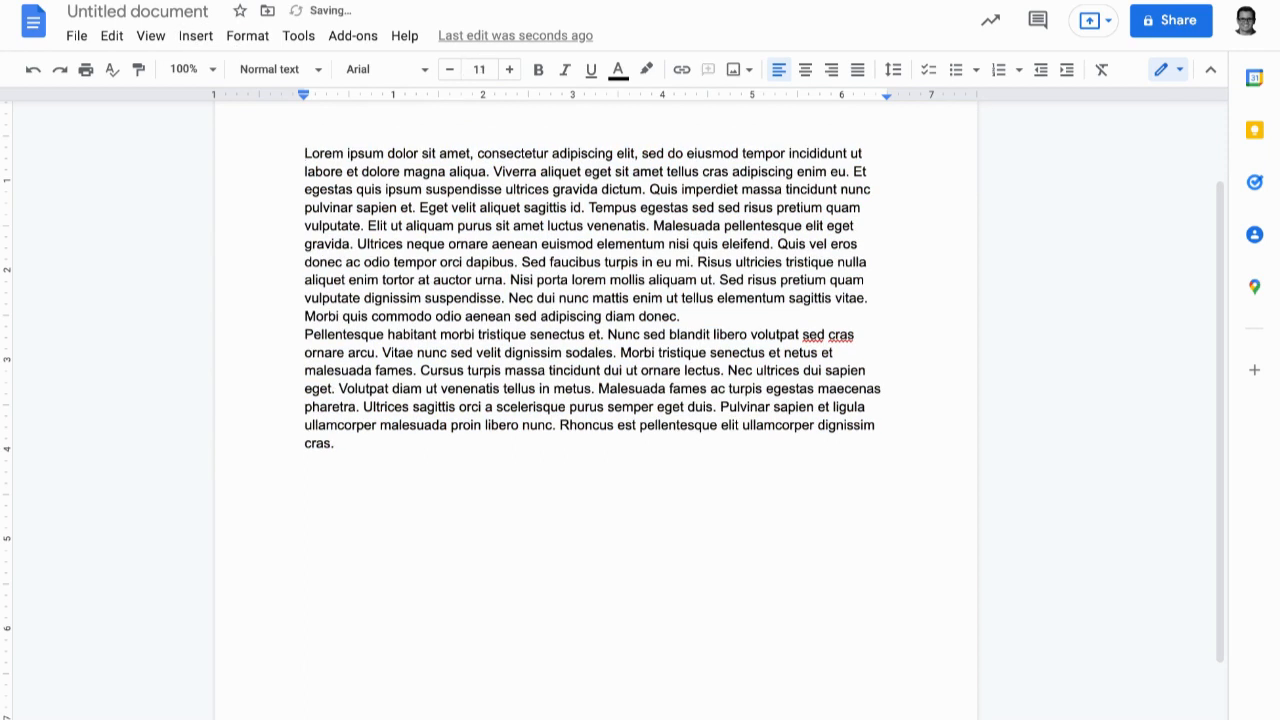
text(T)
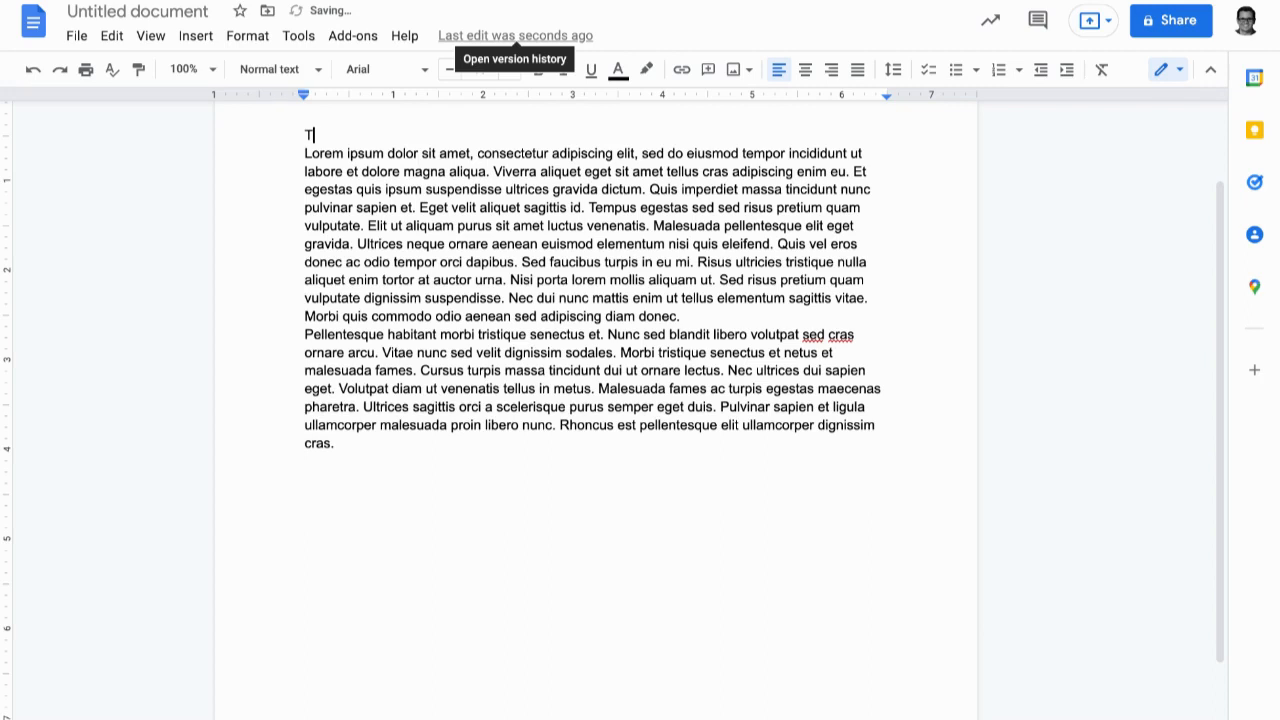
text(his is the title)
key(Return)
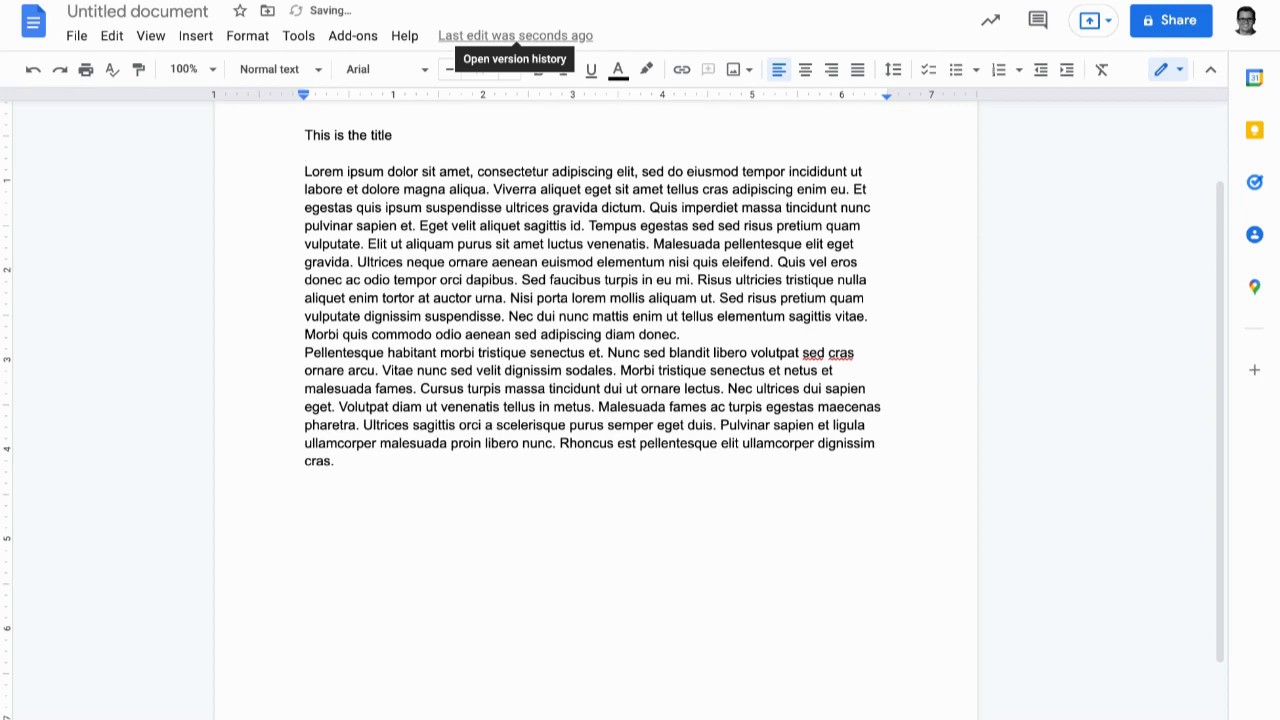
- Add the lines "This is heading 1" and "This is heading 2" beneath the title line
text(Heading)
key(BackSpace)
key(BackSpace)
key(BackSpace)
key(BackSpace)
text(This is )
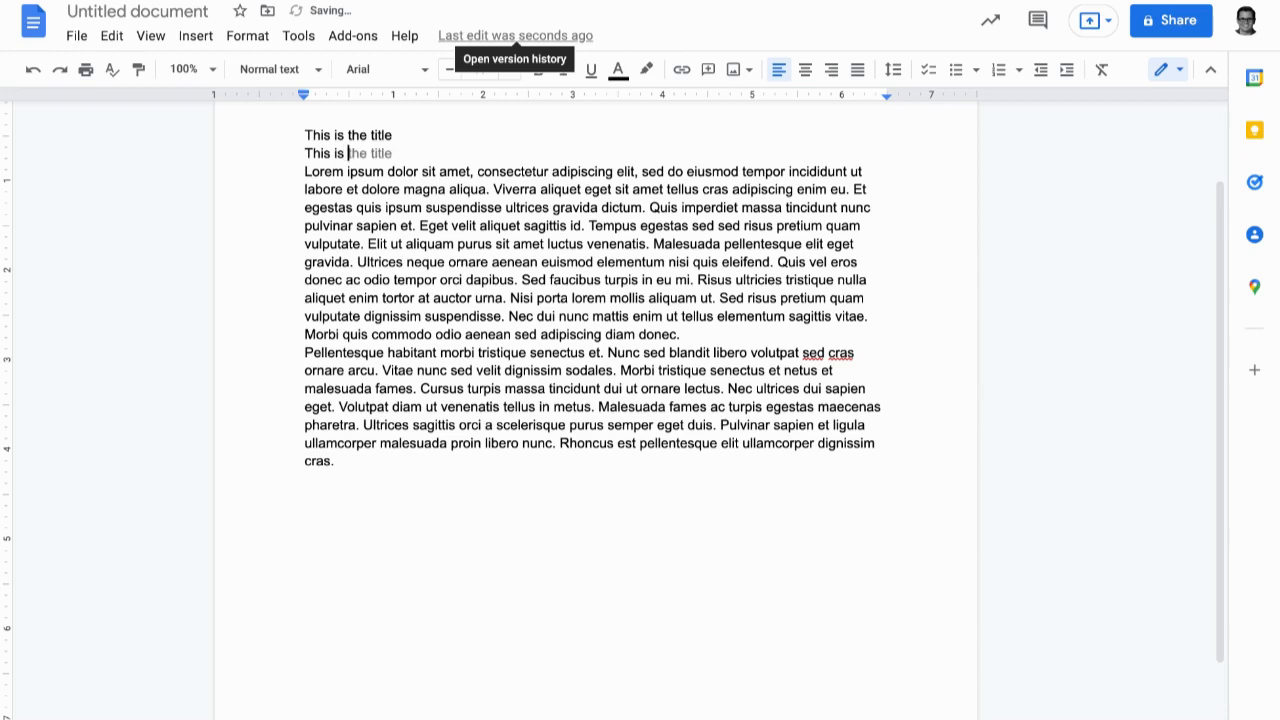
text(heading 1)
key(Return)
text(This is heading 2)
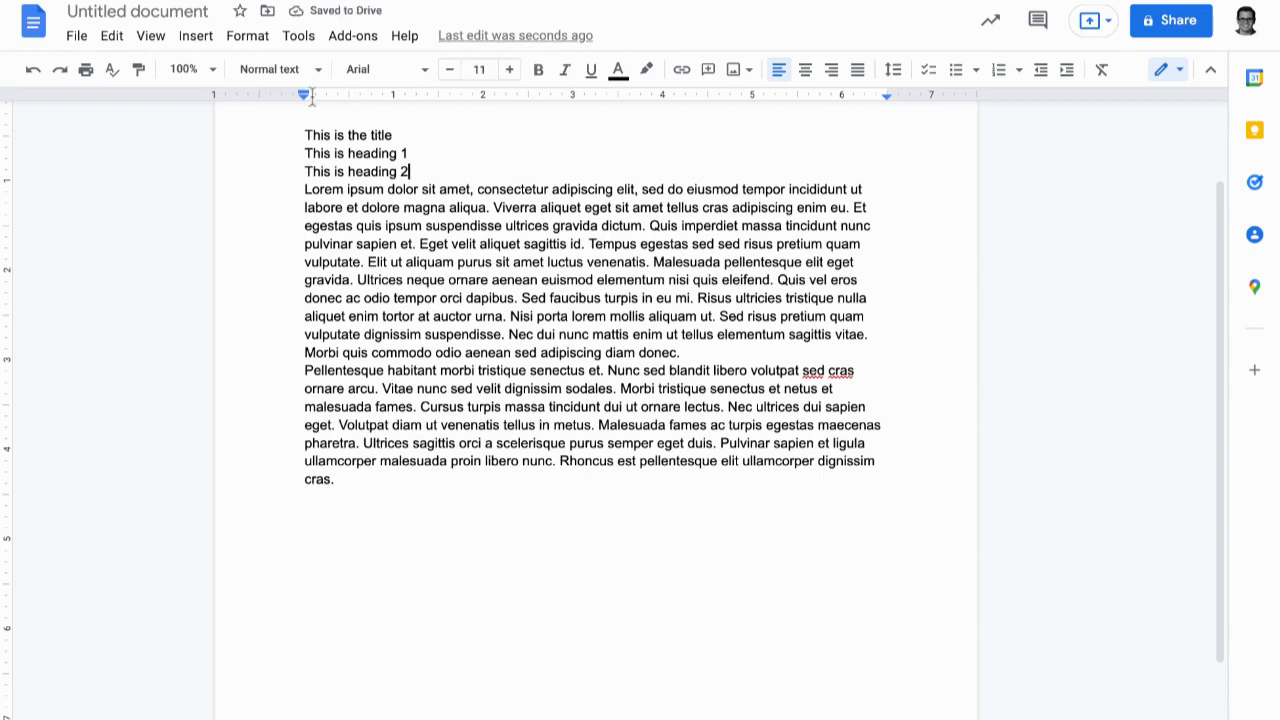
- Copy the "This is heading 2" line and paste it at the end of the document
key(ctrl+shift+Left)
key(ctrl+shift+Left)
key(ctrl+shift+Left)
key(ctrl+shift+Left)
key(ctrl+c)
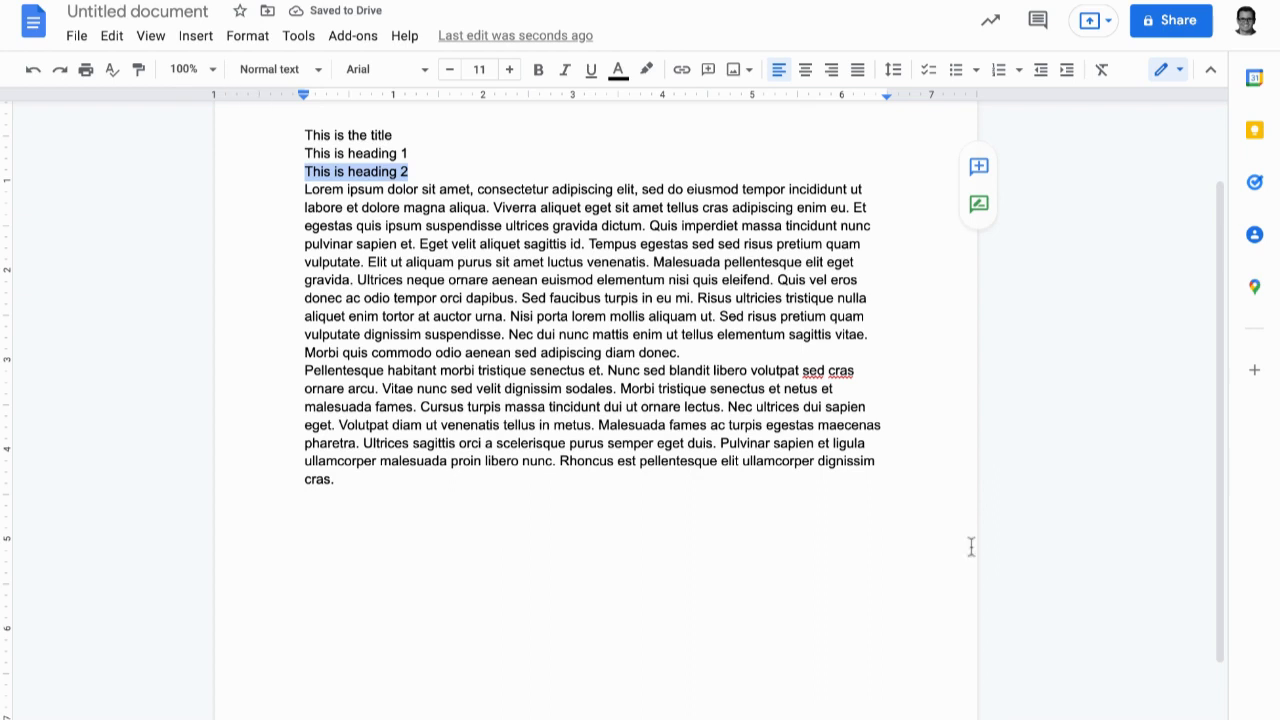
click(685, 544)
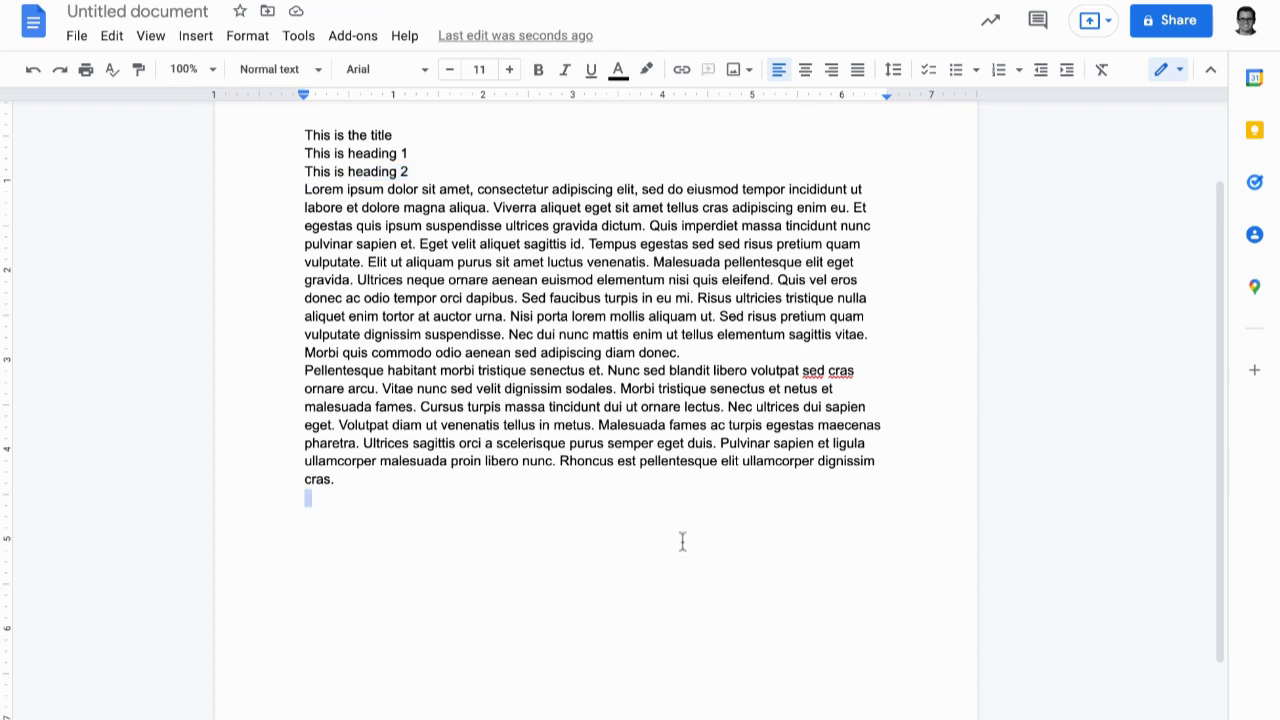
key(ctrl+v)
- Duplicate the two placeholder paragraphs beneath the heading 2 line at the end of the document
drag(305, 189, 480, 480)
key(ctrl+c)
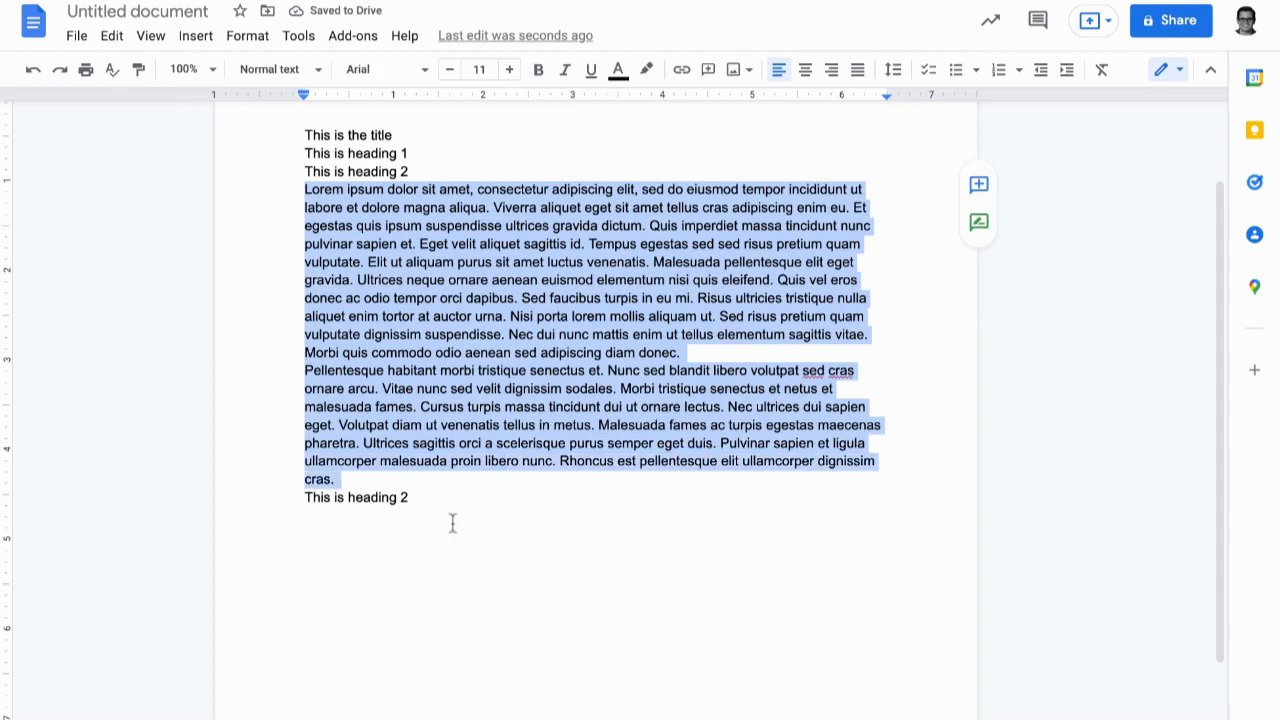
click(443, 549)
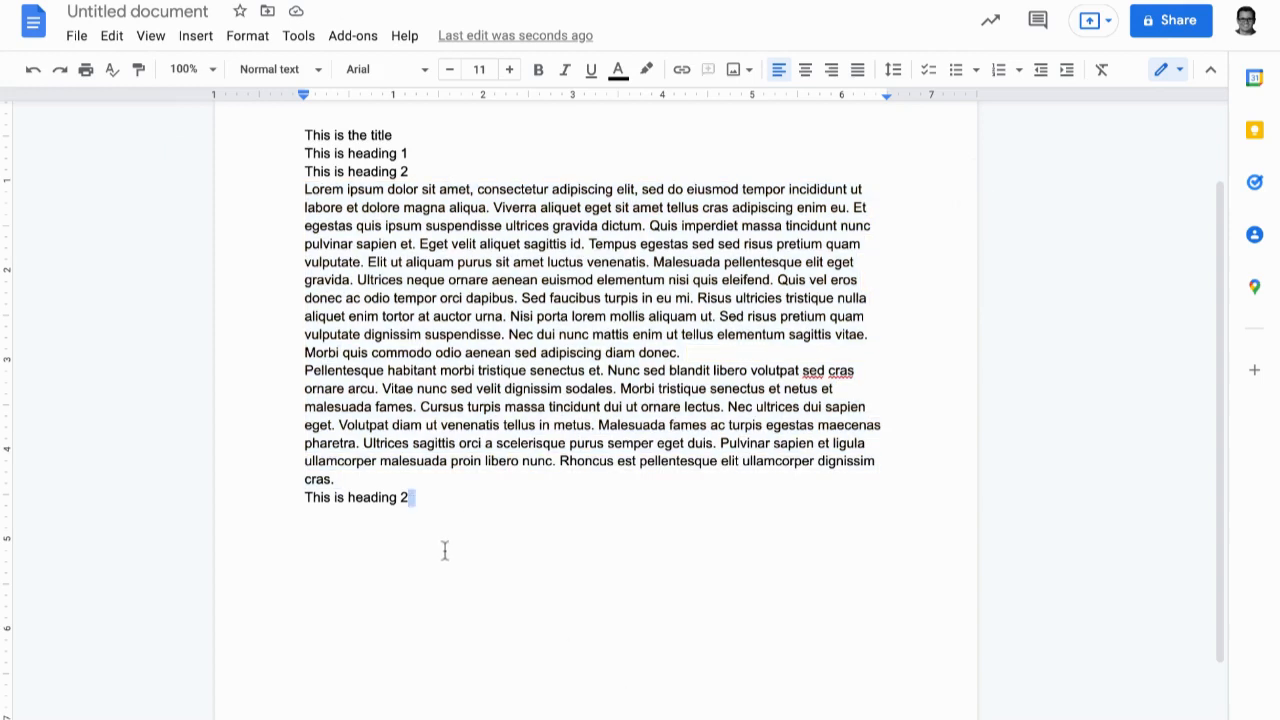
key(ctrl+v)
scroll(481, 338, up, 3)
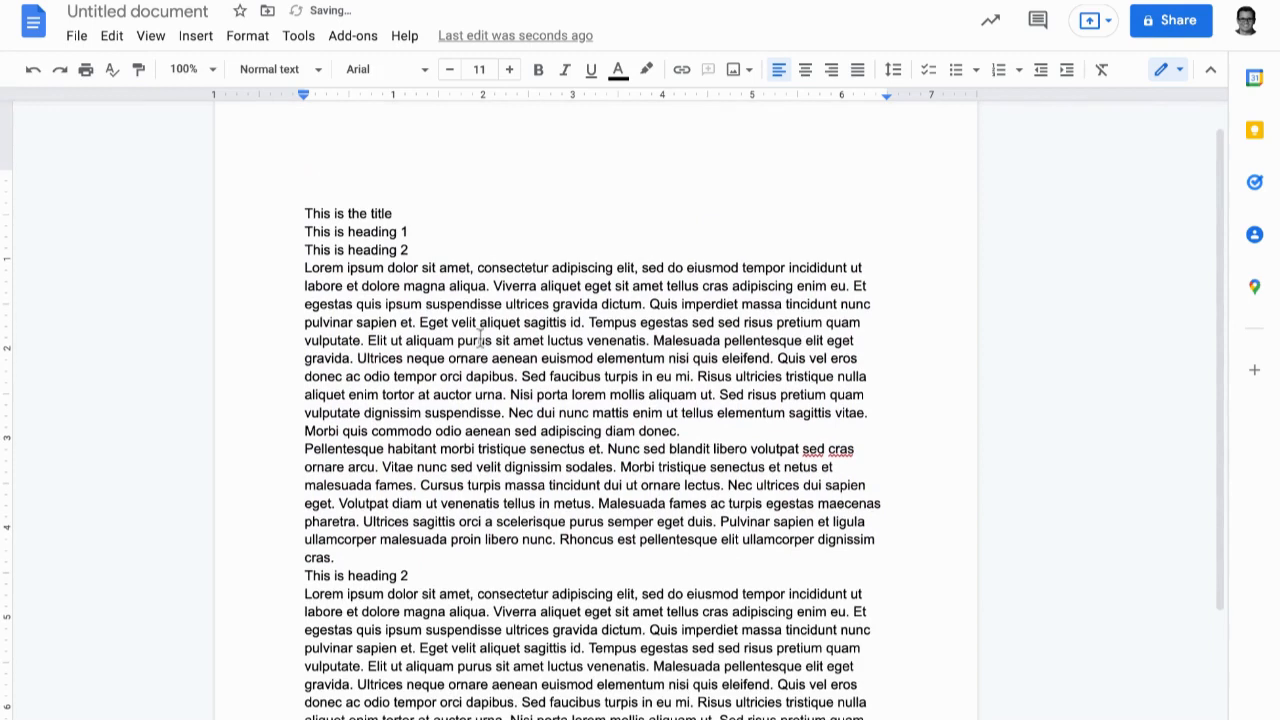
- Delete the first "This is heading 2" line and its empty line beneath heading 1
drag(408, 250, 335, 231)
key(shift+Down)
key(shift+Left)
key(shift+Left)
key(shift+Left)
key(shift+Left)
key(shift+Left)
key(Delete)
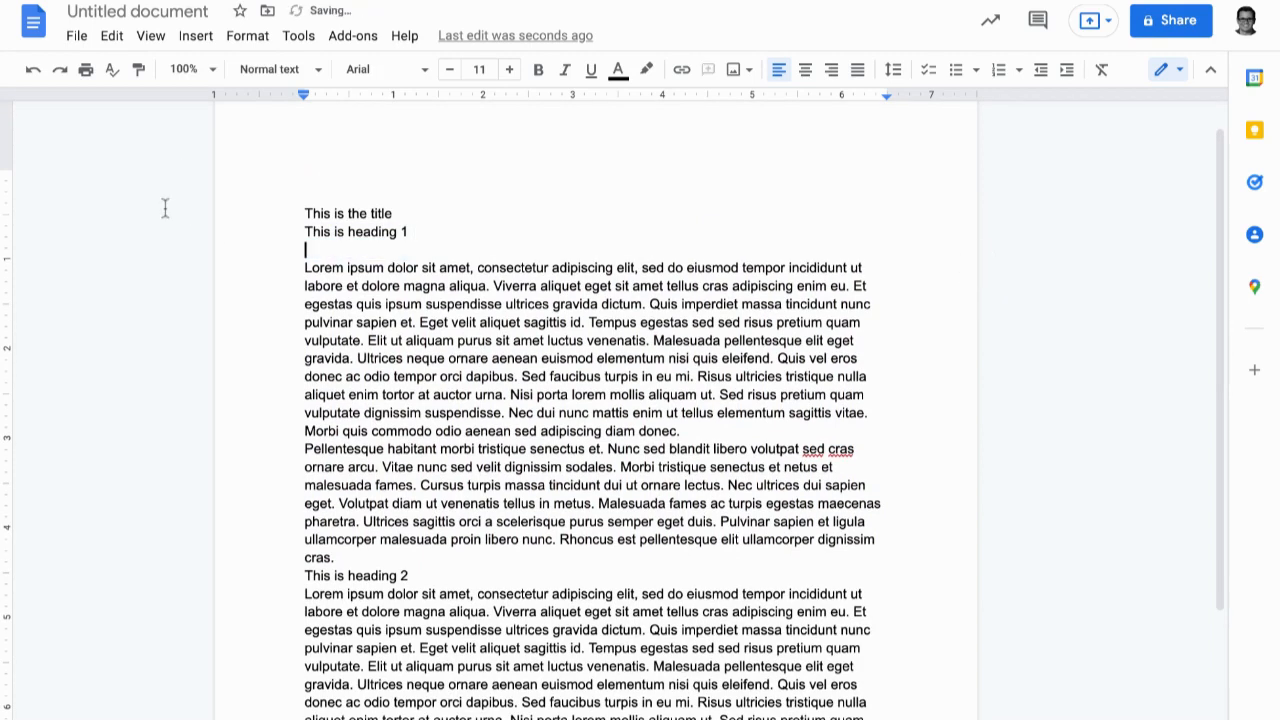
key(BackSpace)
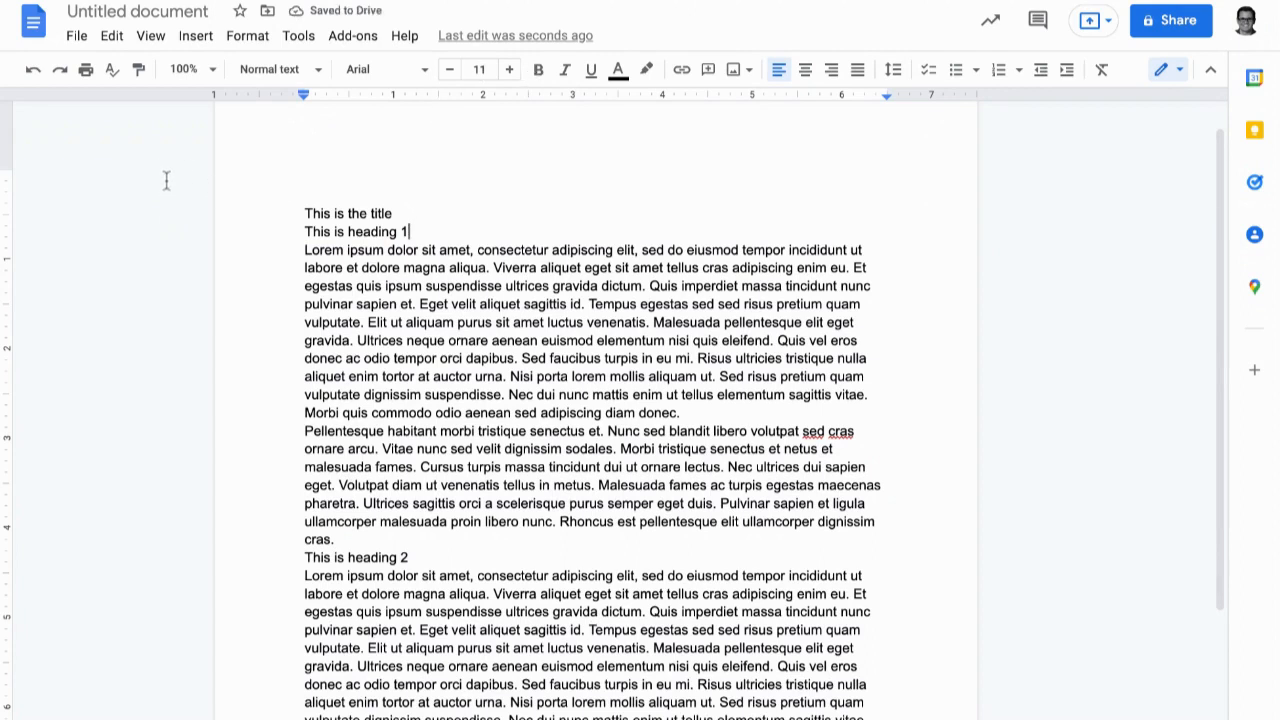
- Copy the "This is heading 1" line and paste it after the last placeholder paragraph
key(shift+Home)
key(ctrl+c)
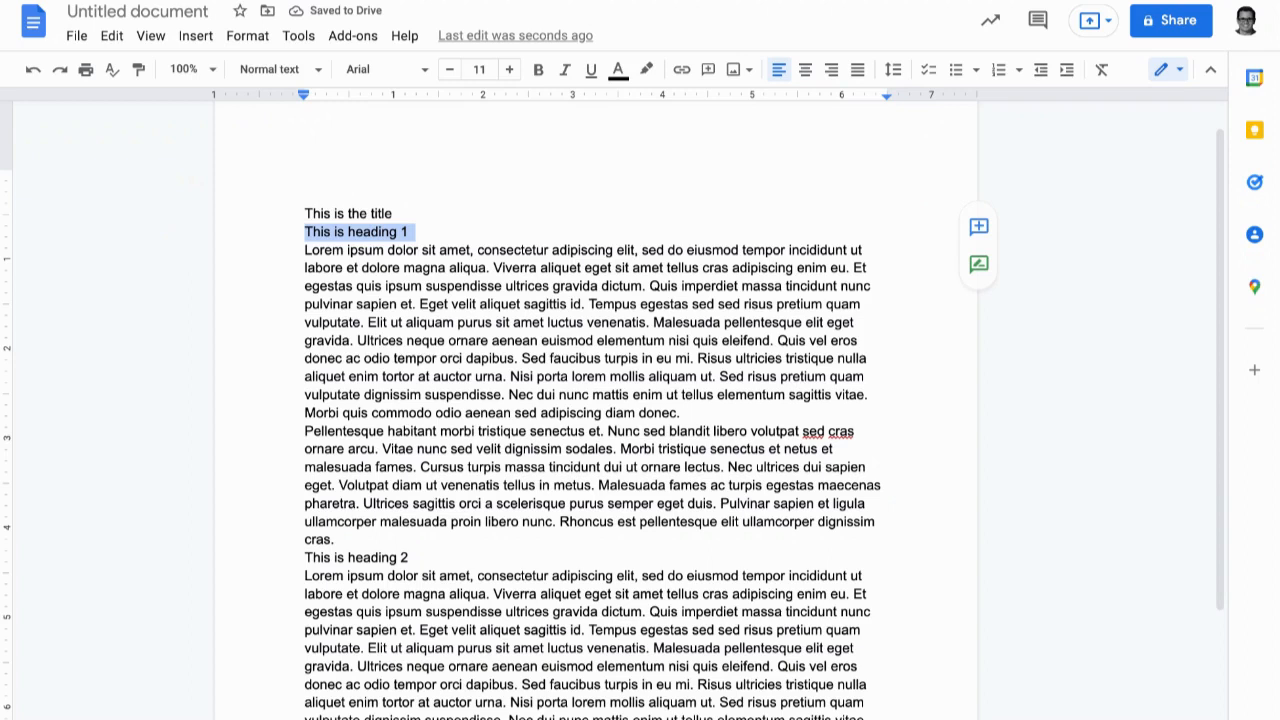
scroll(414, 713, down, 3)
click(414, 713)
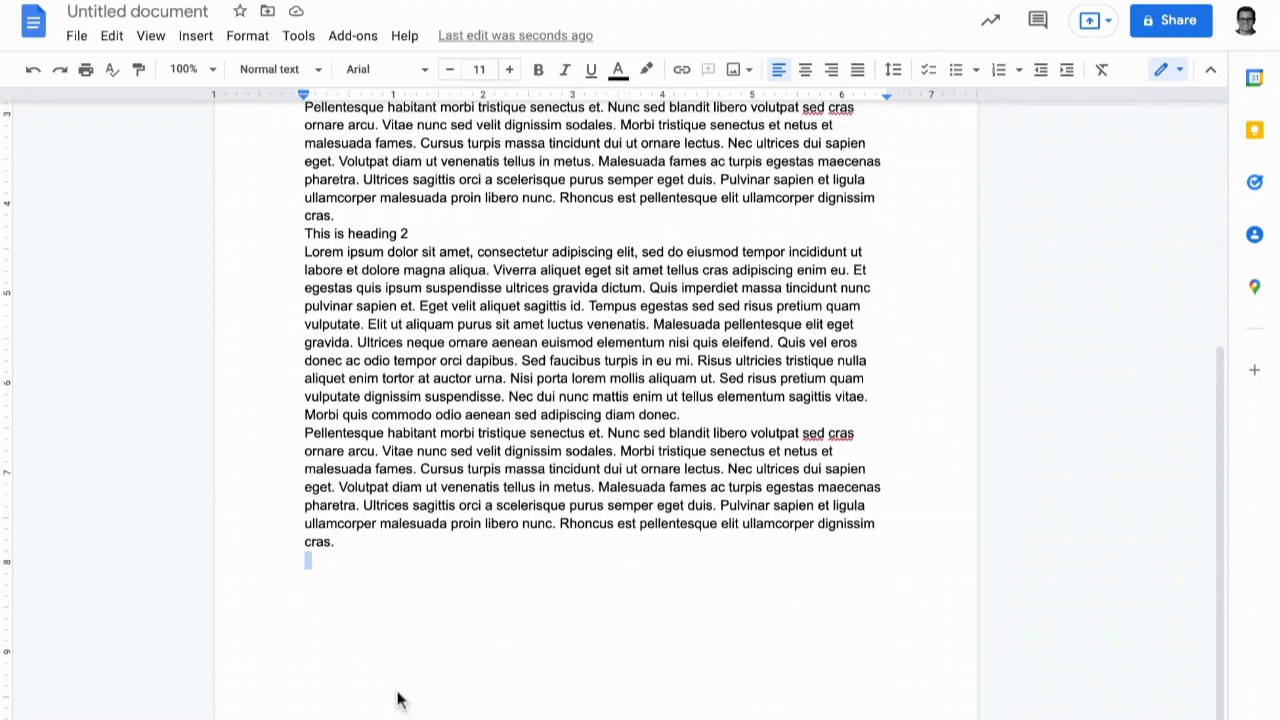
key(ctrl+v)
scroll(449, 471, up, 1)
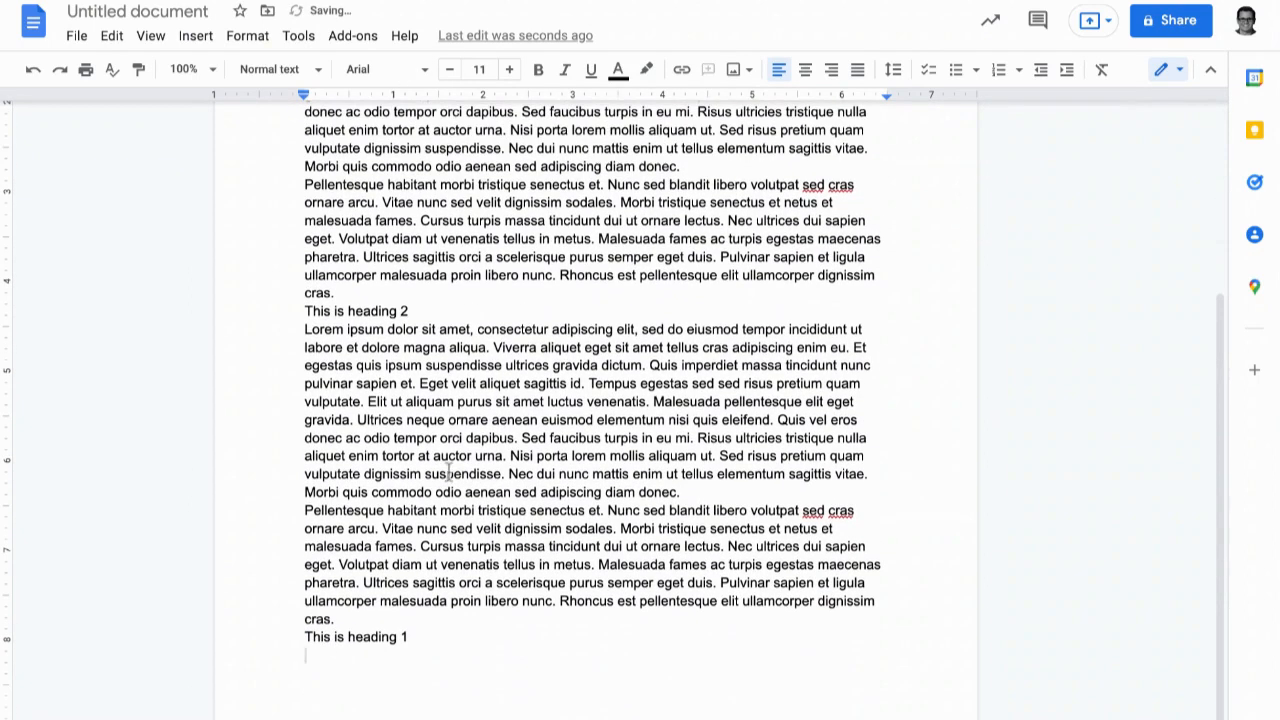
- Copy the placeholder text above the last heading 1 line and paste it beneath that heading
triple_click(168, 547)
key(ctrl+c)
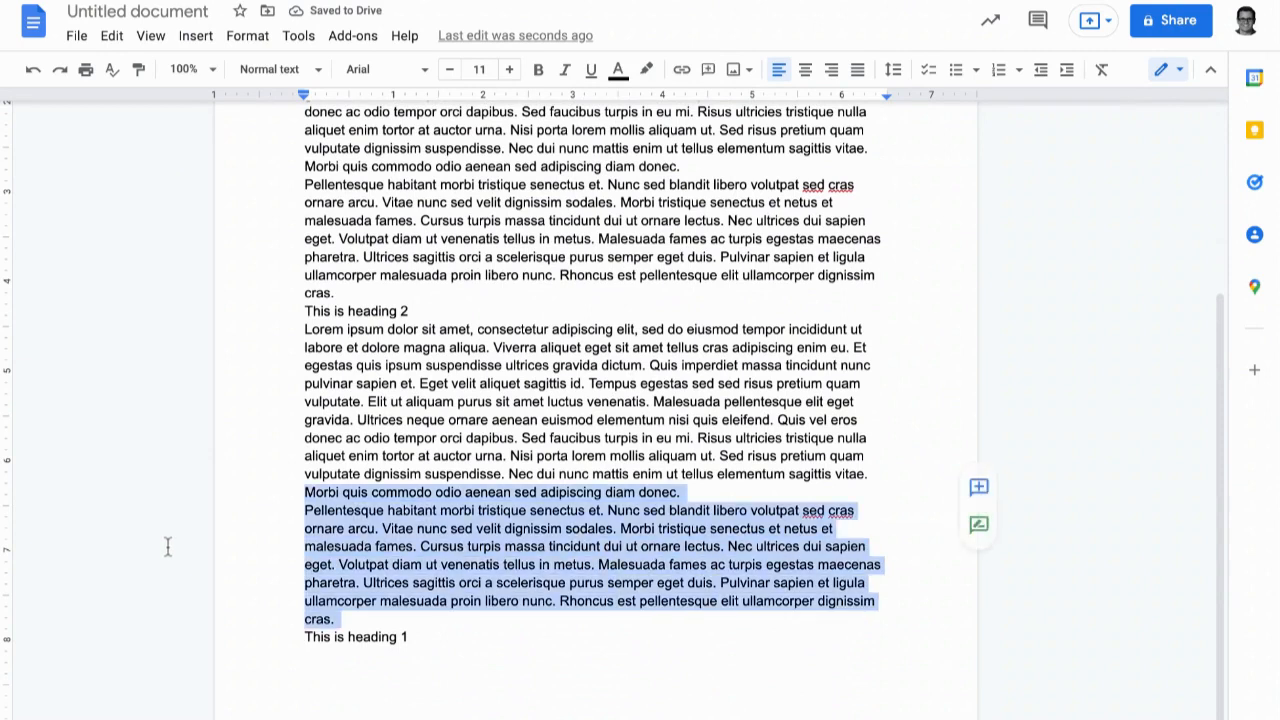
click(308, 654)
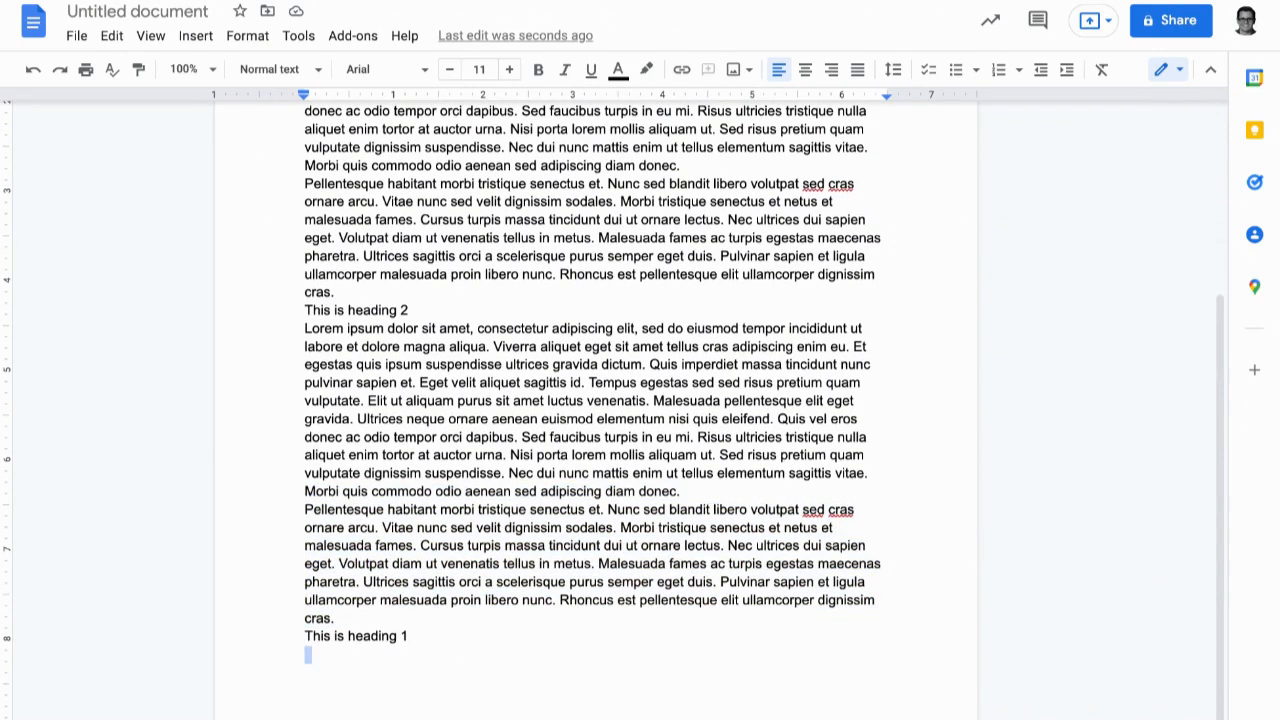
key(ctrl+v)
scroll(460, 510, up, 3)
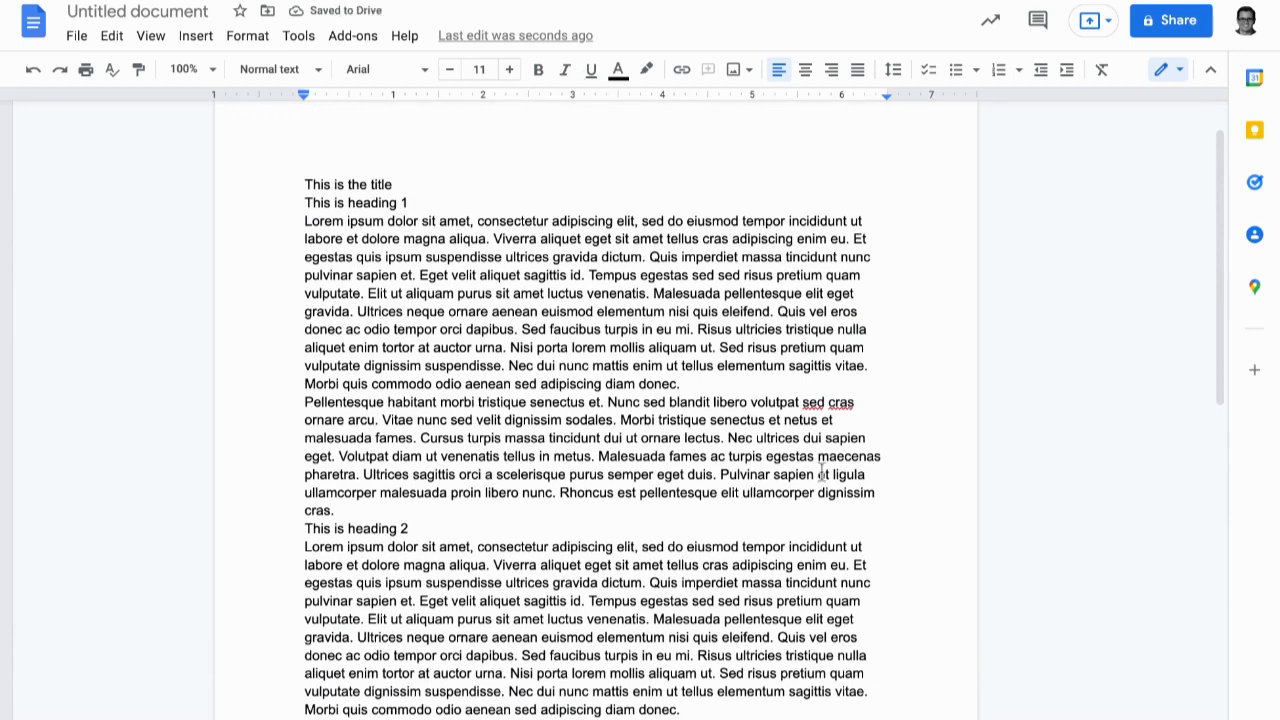
- Insert a "This is heading 2" line between the two placeholder paragraphs beneath the first heading 1 line
click(717, 390)
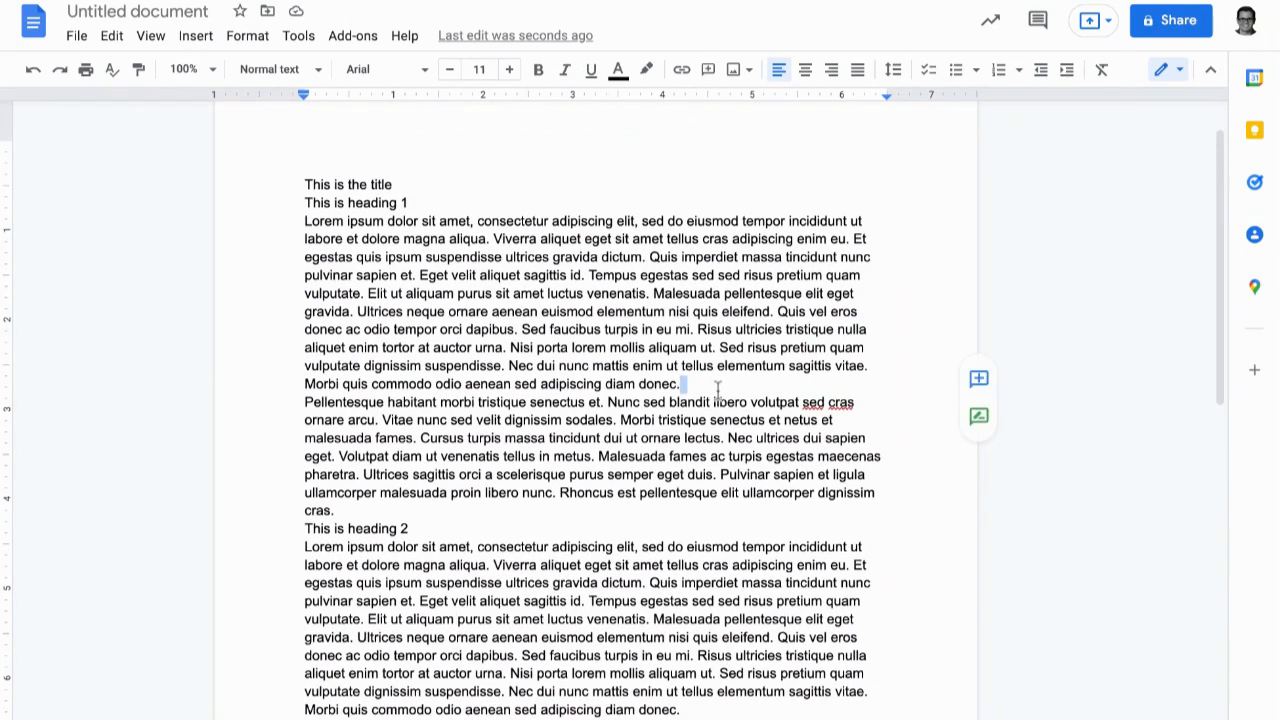
key(Return)
text(Hea)
text(dings)
key(BackSpace)
key(BackSpace)
key(BackSpace)
key(BackSpace)
key(BackSpace)
key(BackSpace)
text(This hea)
key(BackSpace)
key(BackSpace)
text(heae)
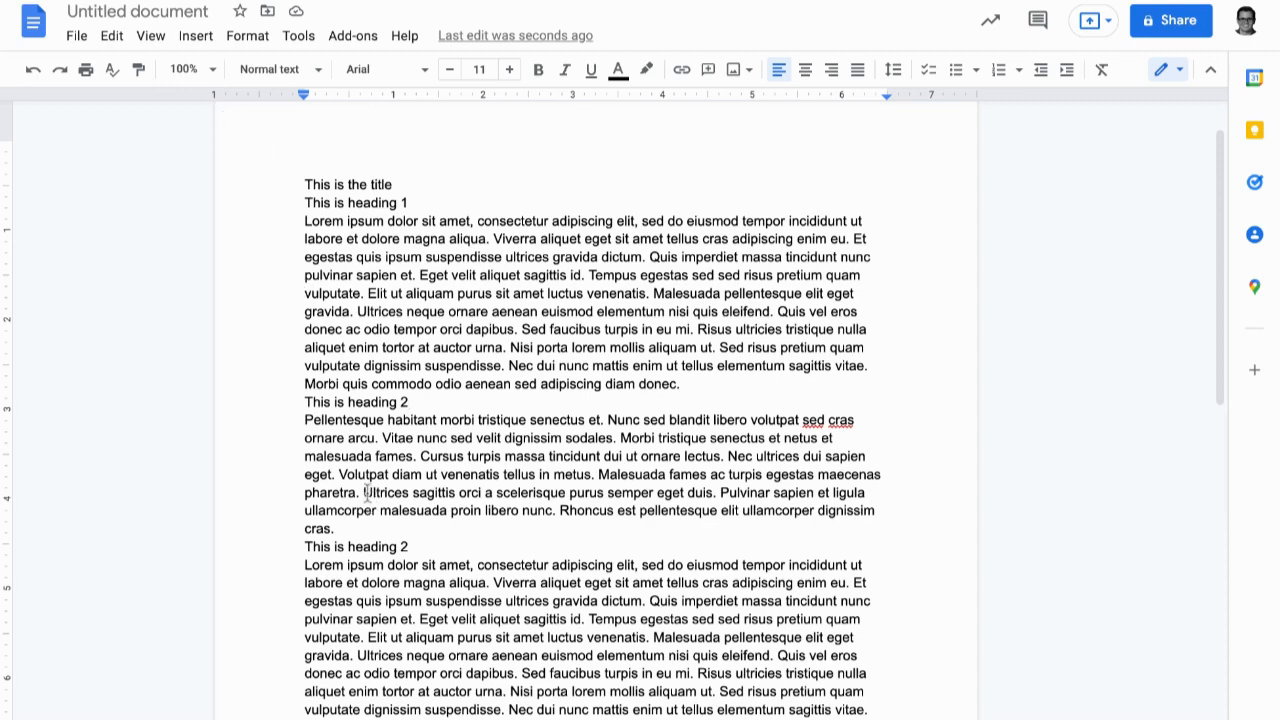
- Apply the Title paragraph style to the "This is the title" line
scroll(368, 490, down, 5)
scroll(343, 460, up, 6)
scroll(318, 432, up, 1)
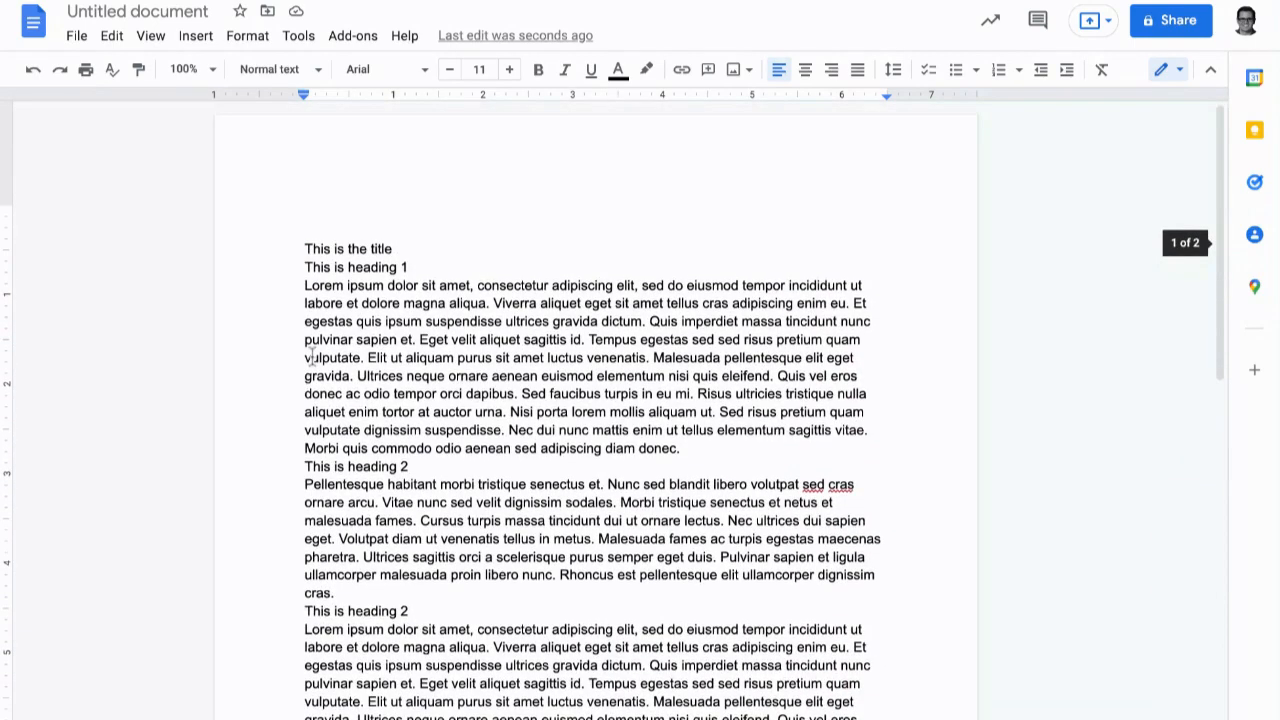
click(465, 257)
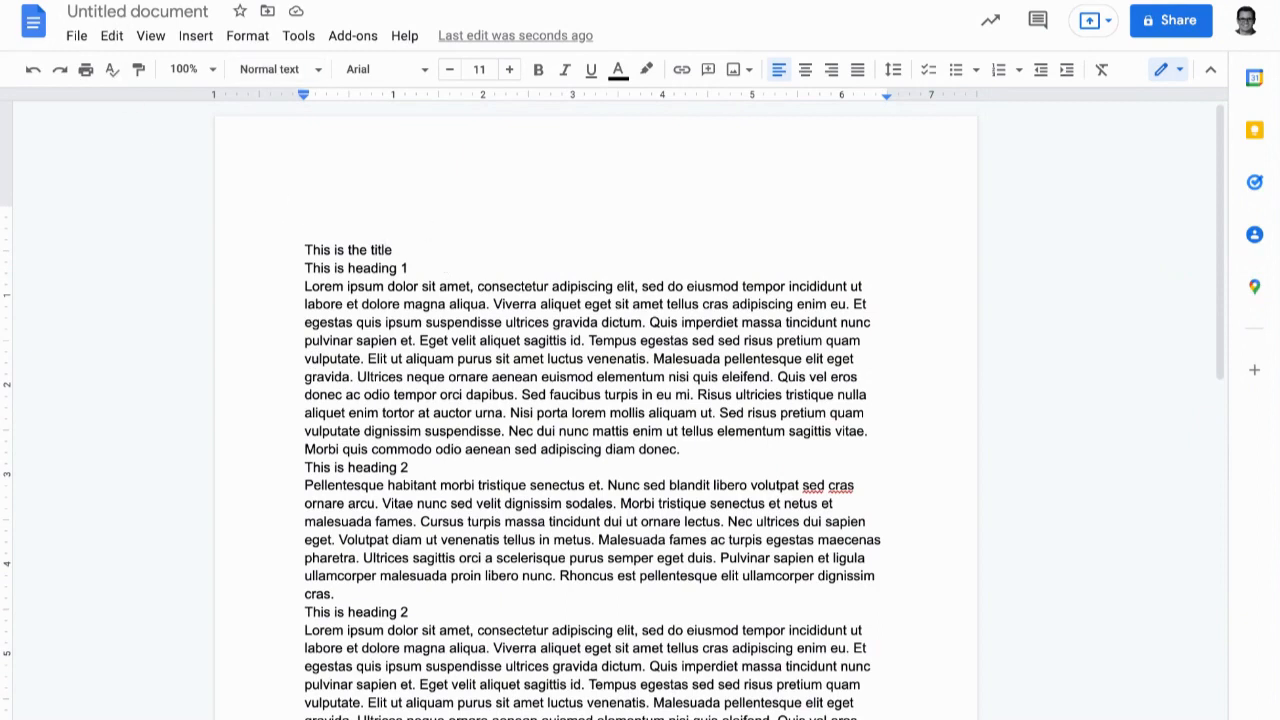
click(278, 69)
click(577, 197)
click(272, 69)
mouse_move(238, 236)
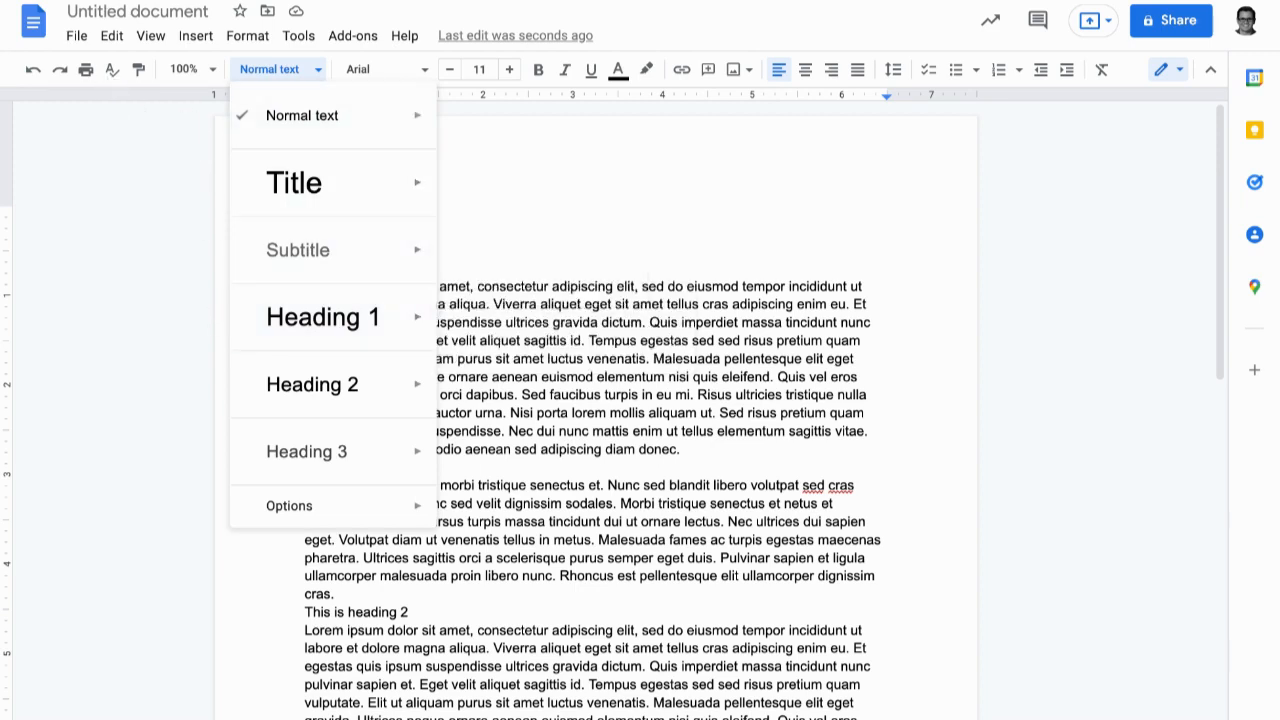
key(Down)
key(Down)
key(Up)
key(Return)
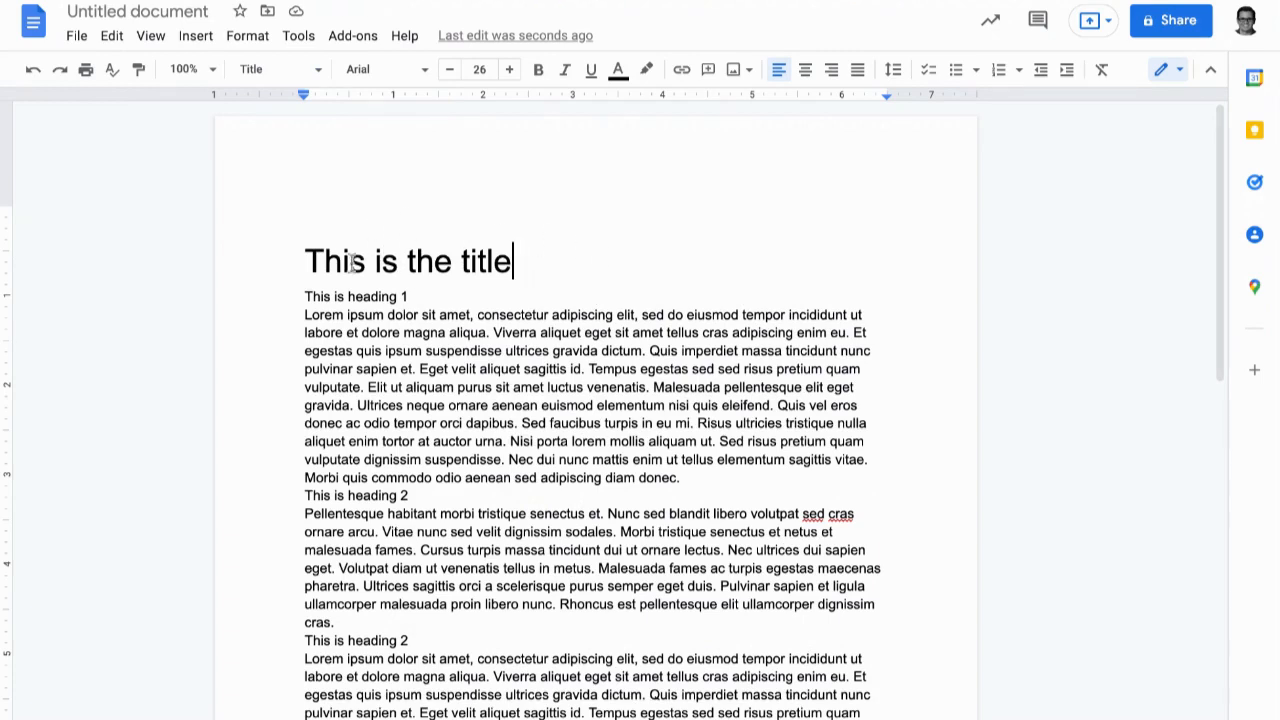
- Apply the Heading 1 style to the "This is heading 1" line directly below the title
key(Down)
click(275, 69)
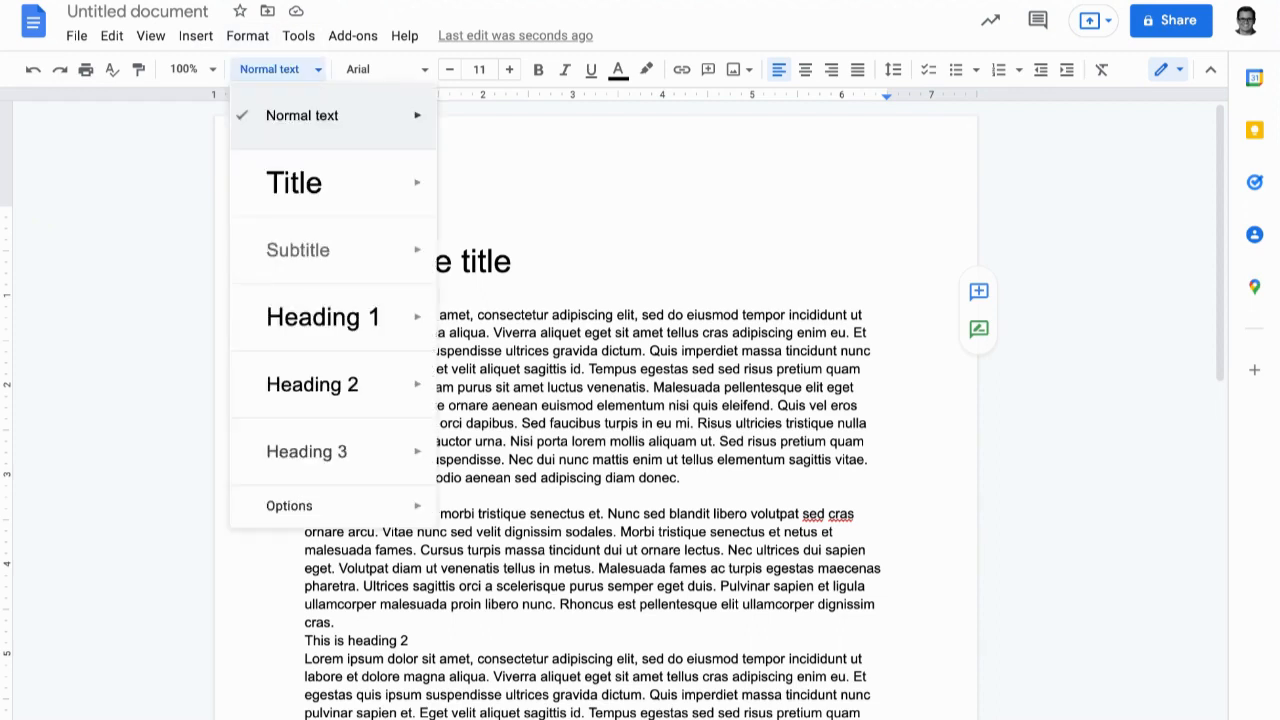
key(ctrl+alt+1)
- Apply the Heading 2 style to the first "This is heading 2" line
scroll(425, 487, down, 1)
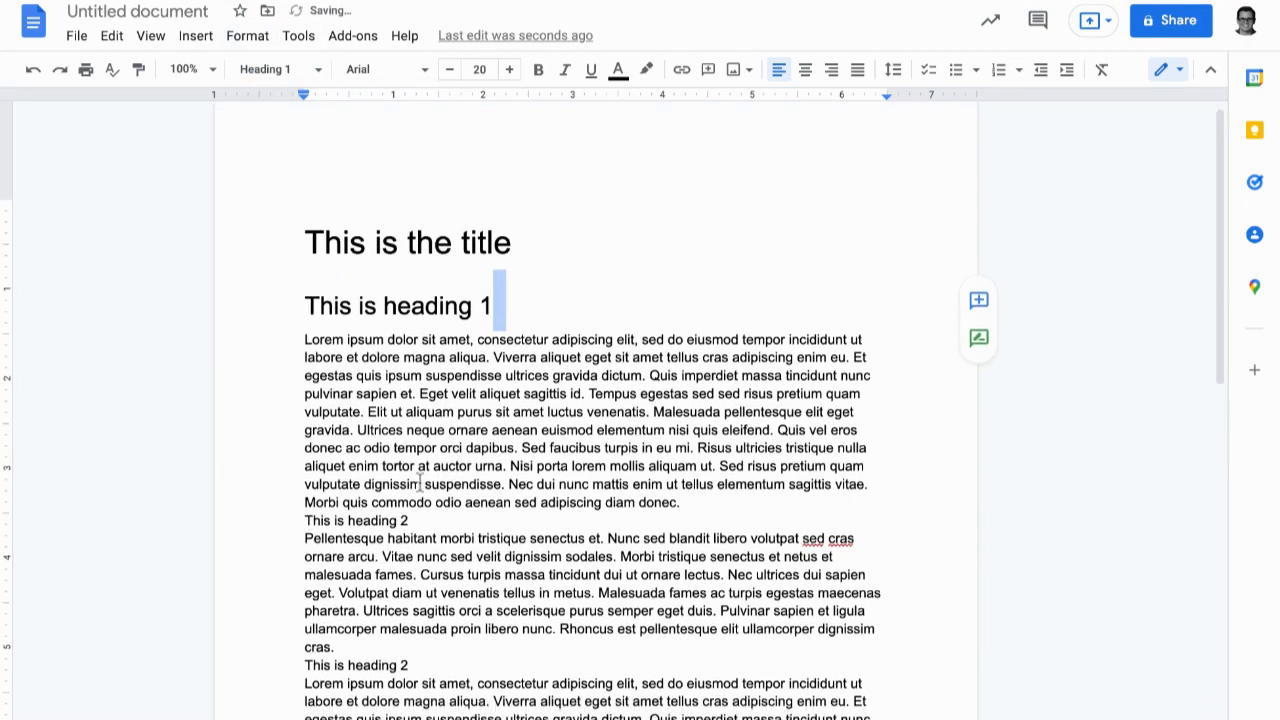
click(275, 69)
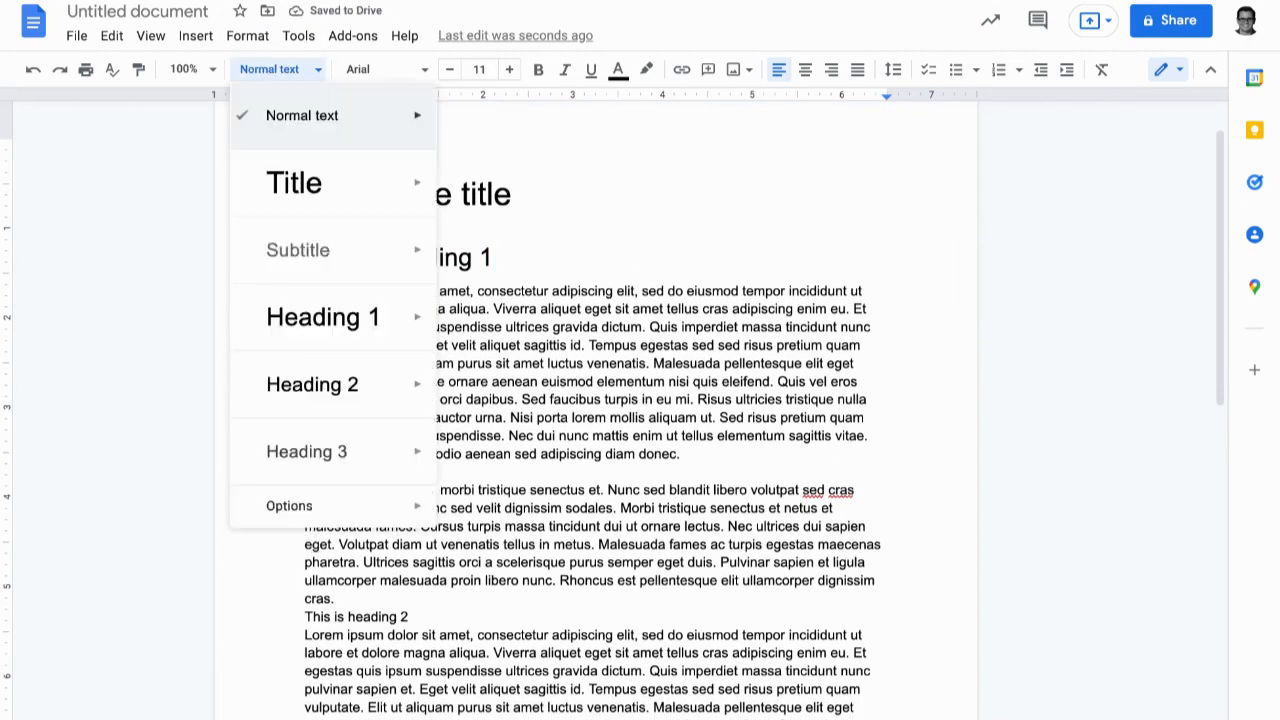
mouse_move(232, 380)
key(ctrl+alt+2)
- Apply the Heading 2 style to the second "This is heading 2" line
scroll(265, 550, down, 3)
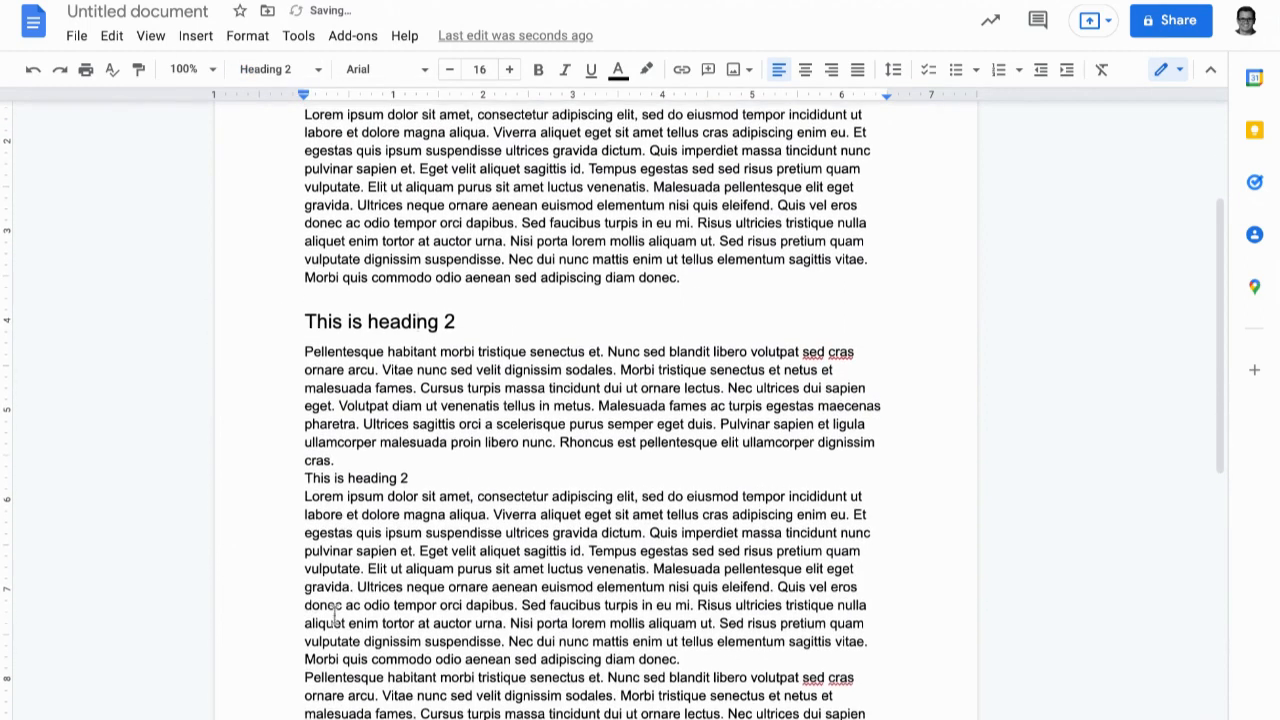
click(348, 475)
click(275, 69)
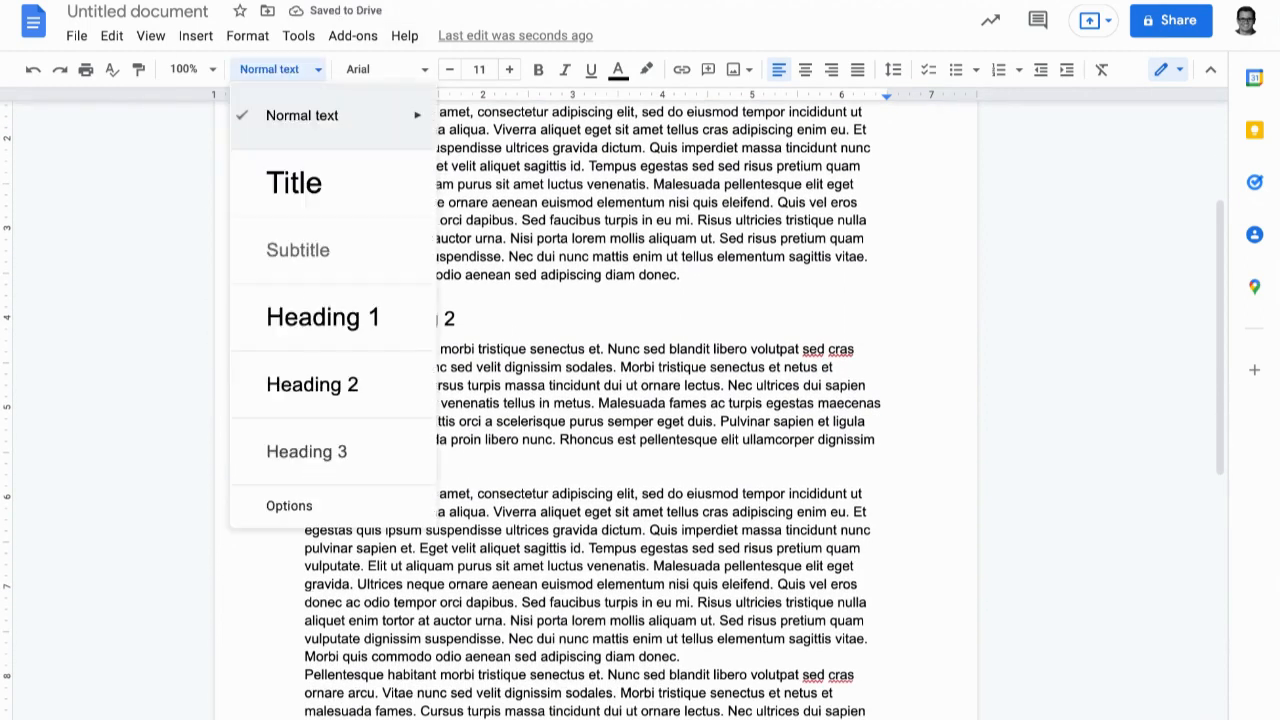
mouse_move(240, 385)
key(super+alt+2)
- Apply the Heading 1 style to the last "This is heading 1" line, on page 2
scroll(300, 437, down, 6)
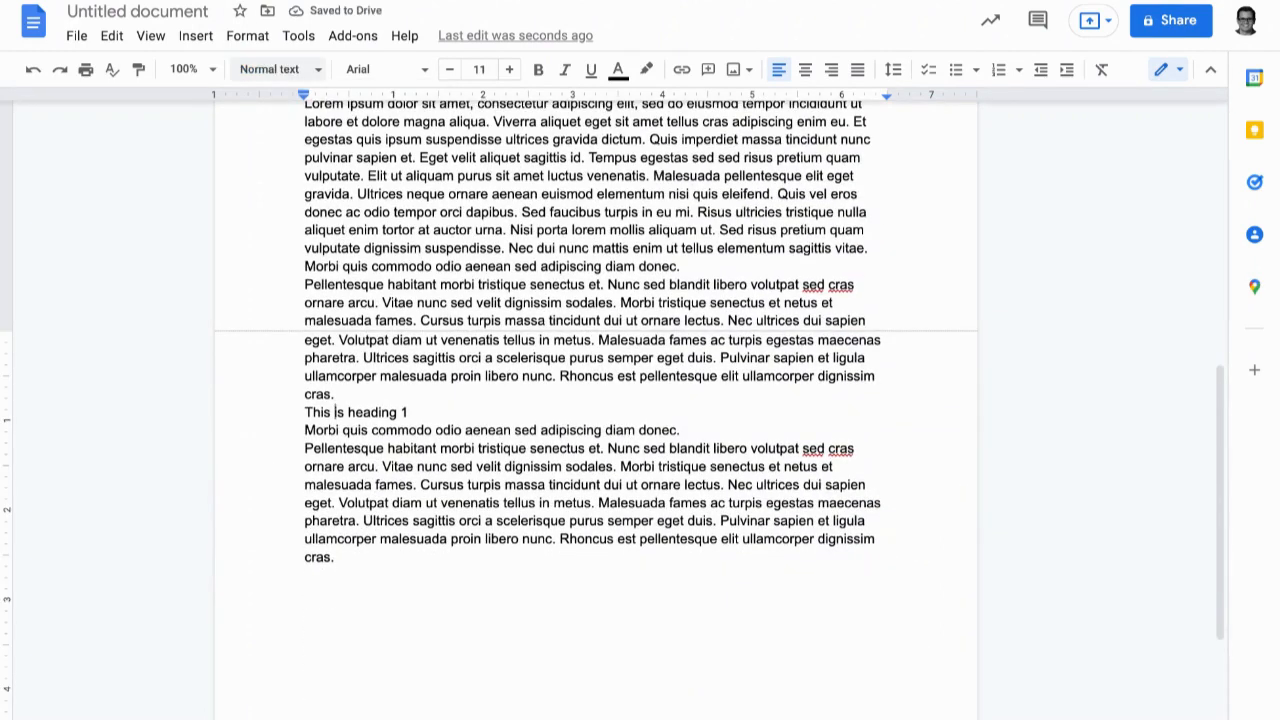
click(275, 69)
key(Up)
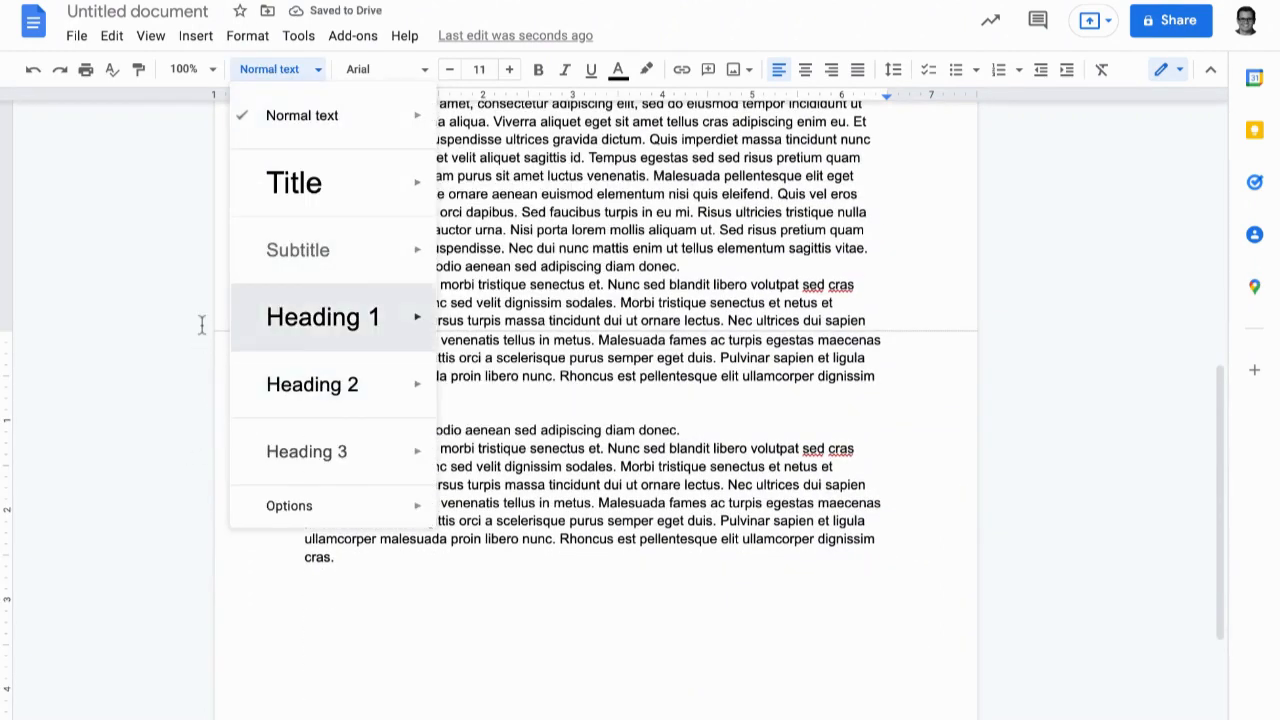
key(Return)
- Copy the first "This is heading 2" line with its paragraph and paste it on a new line at the end of the document
scroll(372, 415, down, 2)
scroll(372, 415, up, 1)
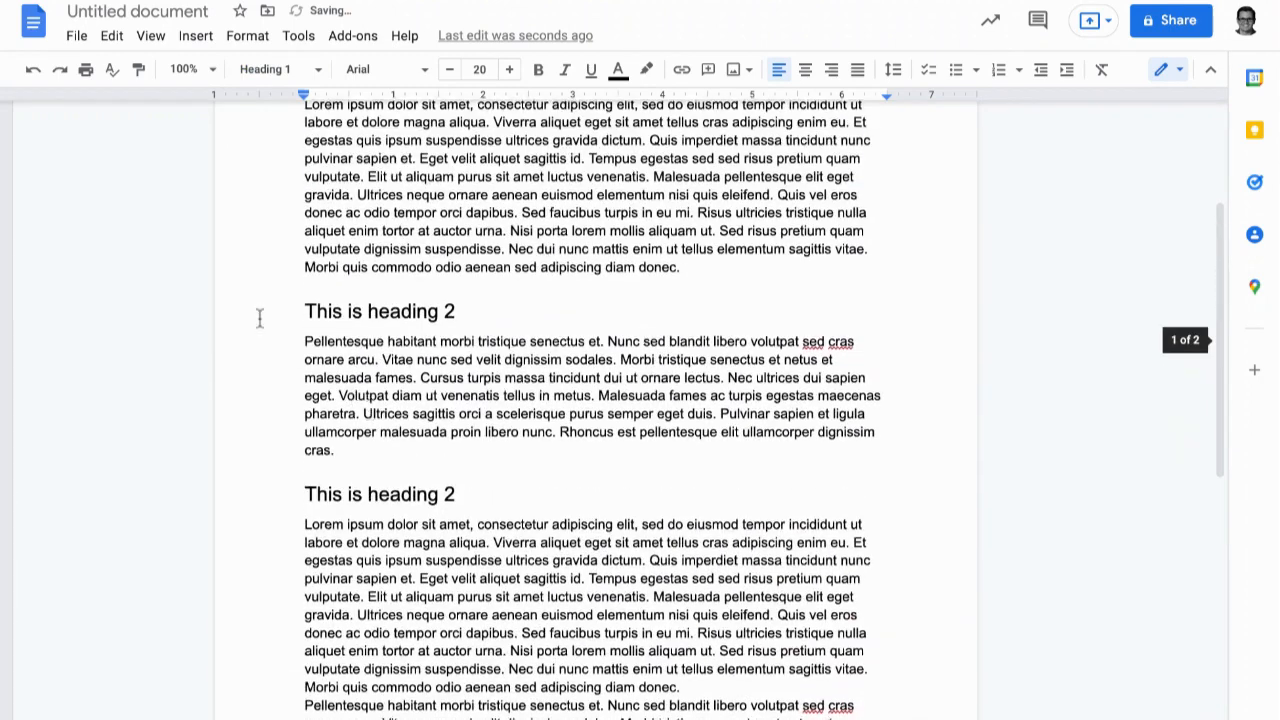
click(162, 286)
key(ctrl+shift+Down)
key(ctrl+shift+Down)
key(ctrl+c)
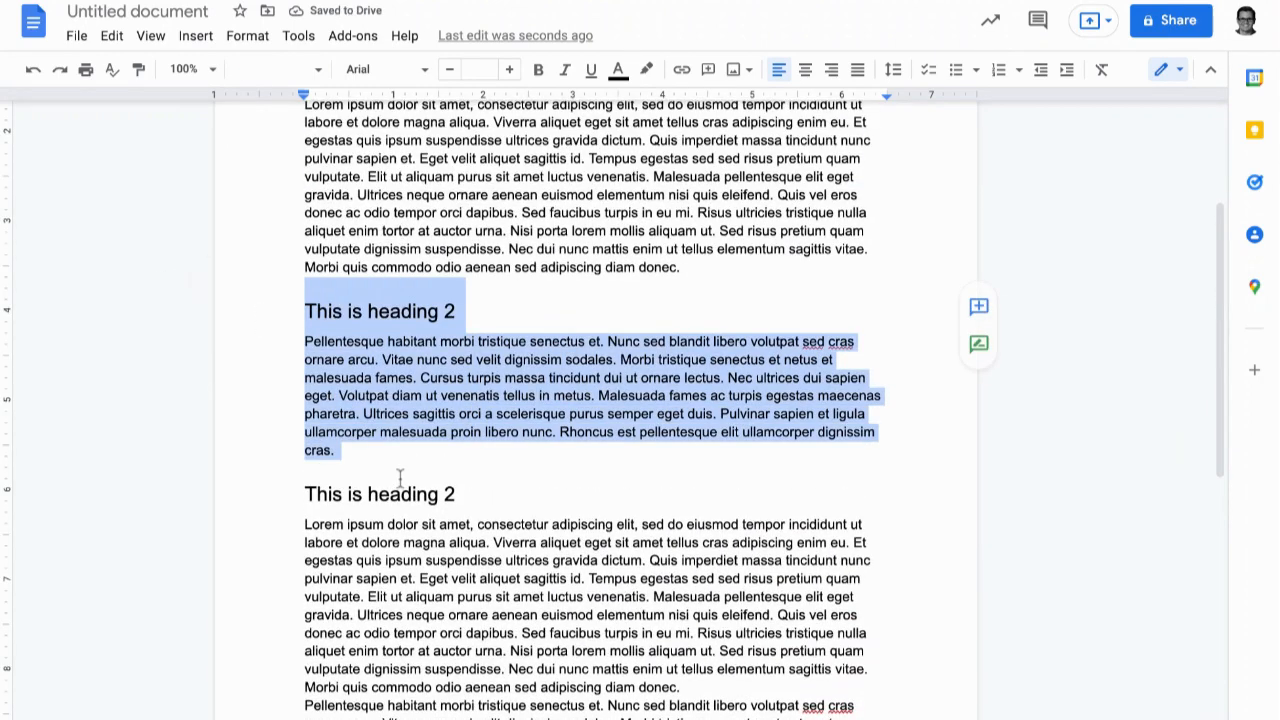
scroll(400, 478, down, 5)
click(362, 589)
key(Return)
key(ctrl+v)
- Change the font of the "This is the title" line to Fugaz One
scroll(630, 372, up, 15)
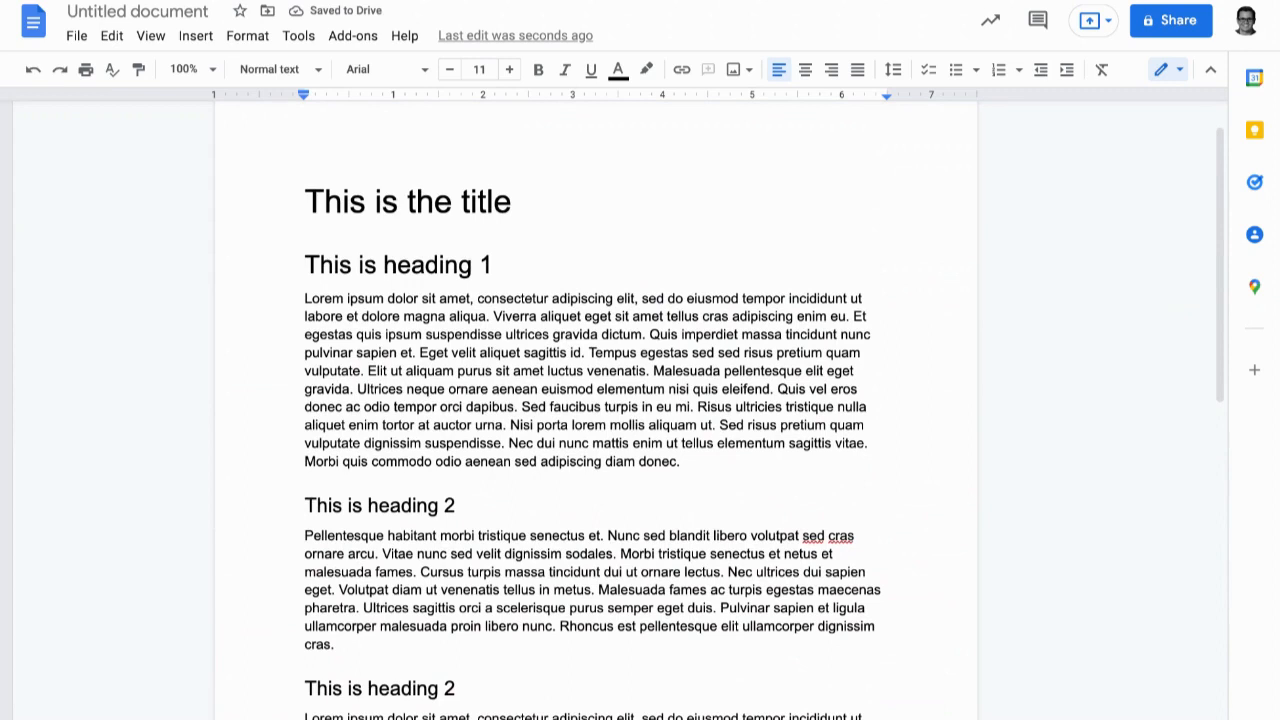
drag(525, 205, 308, 172)
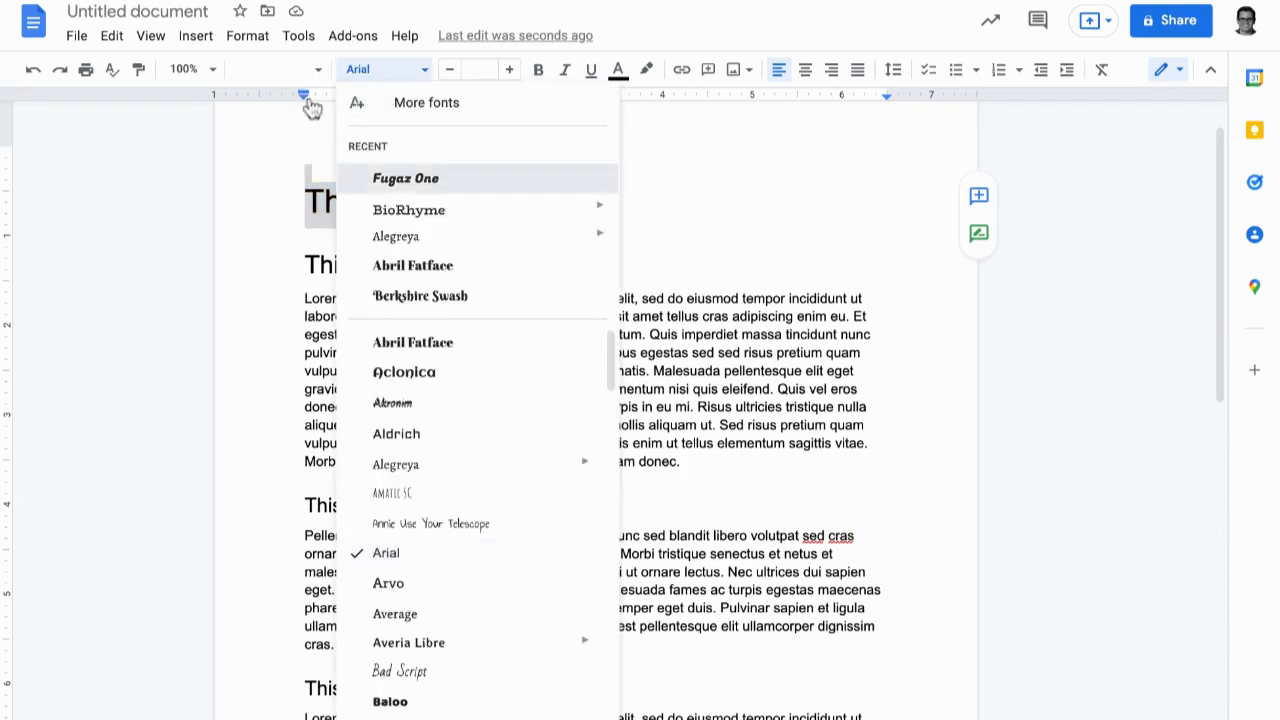
click(405, 178)
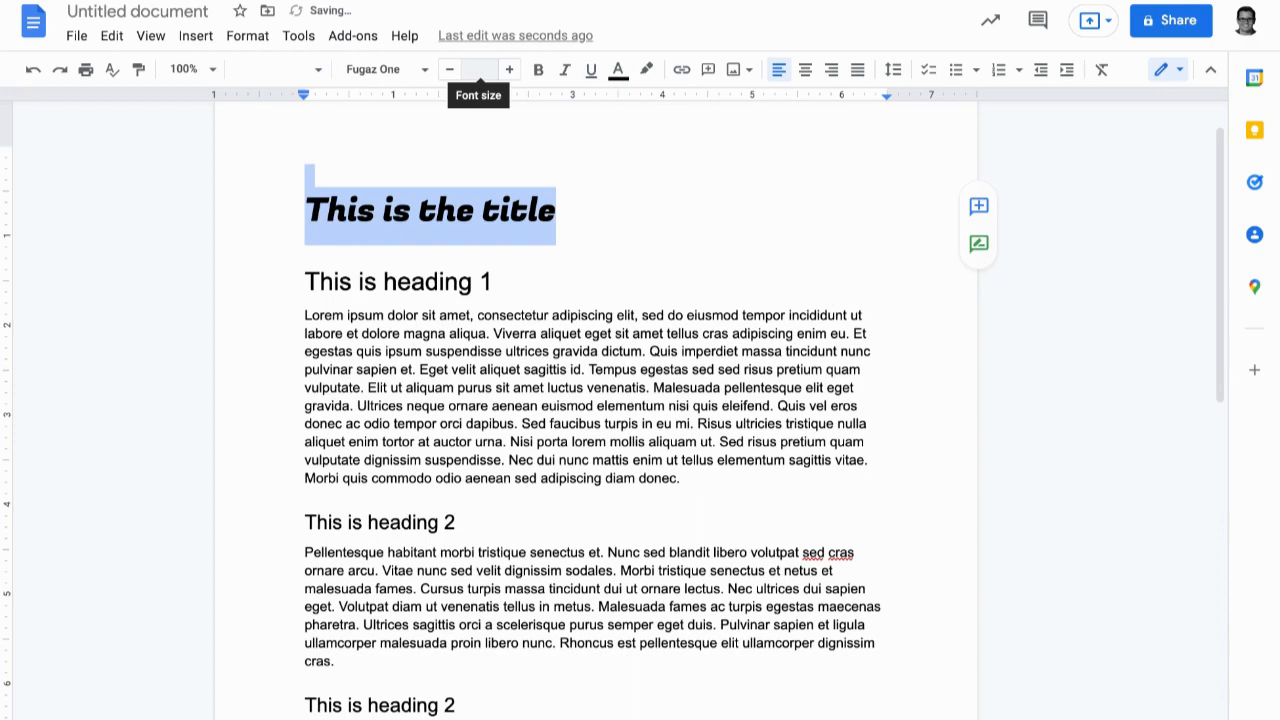
- Increase the font size of the title line to 39
click(509, 69)
click(509, 69)
click(509, 69)
click(509, 69)
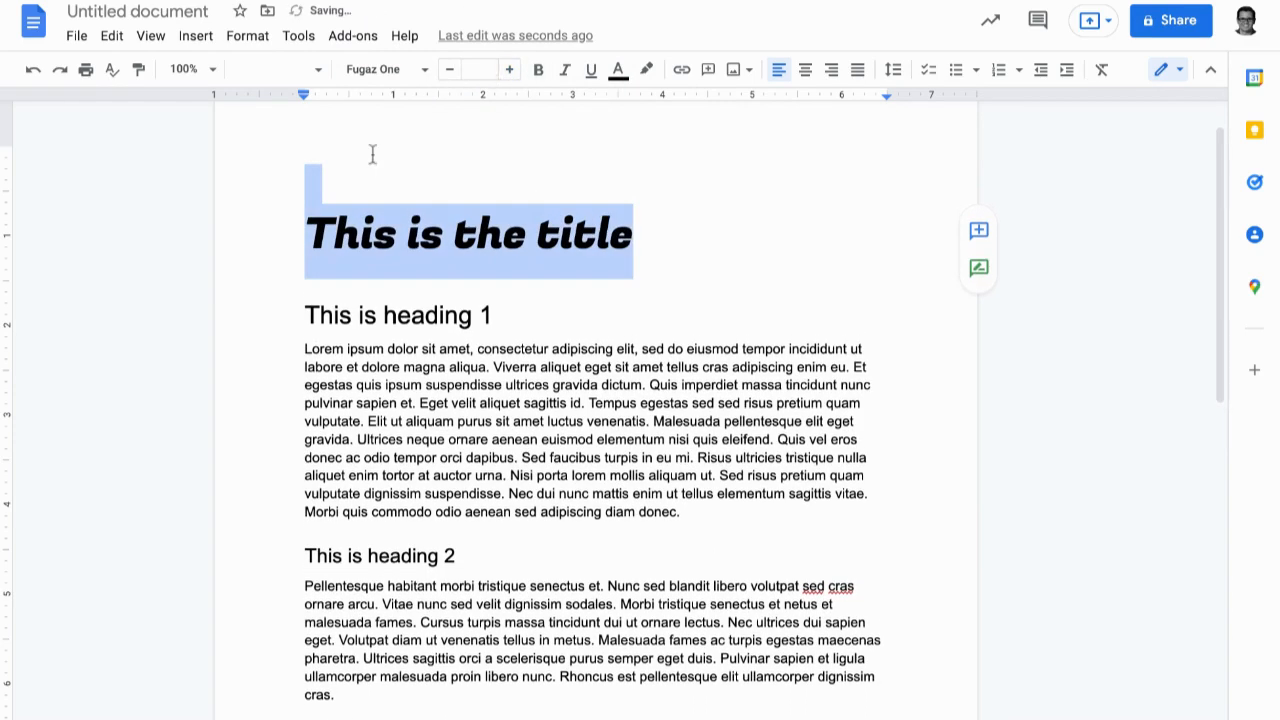
click(509, 69)
click(509, 69)
click(509, 69)
click(509, 69)
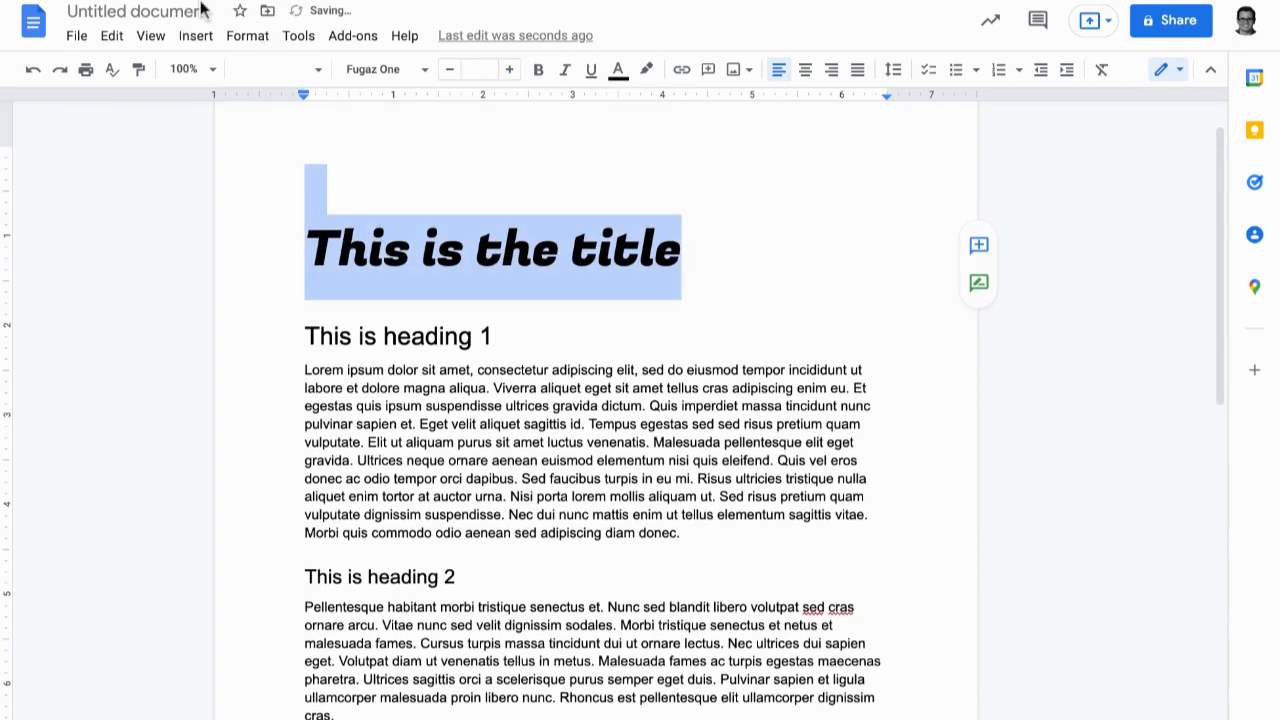
click(277, 69)
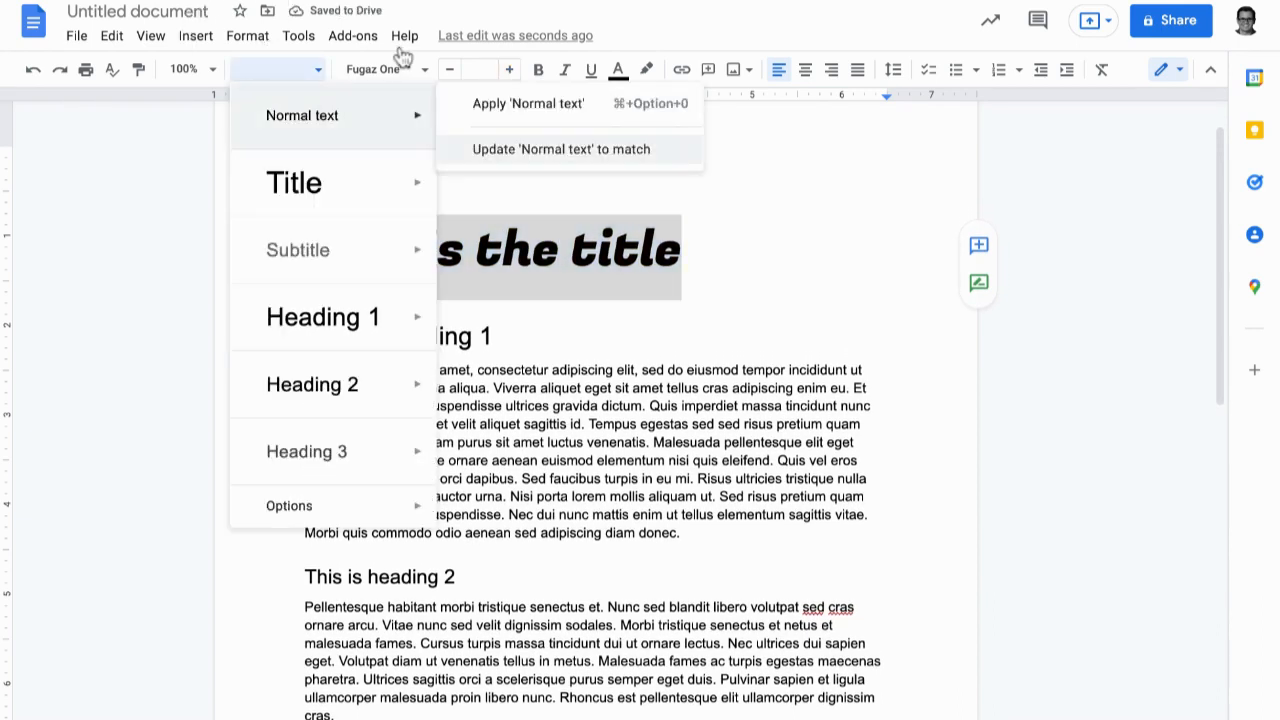
click(862, 237)
double_click(500, 232)
click(503, 232)
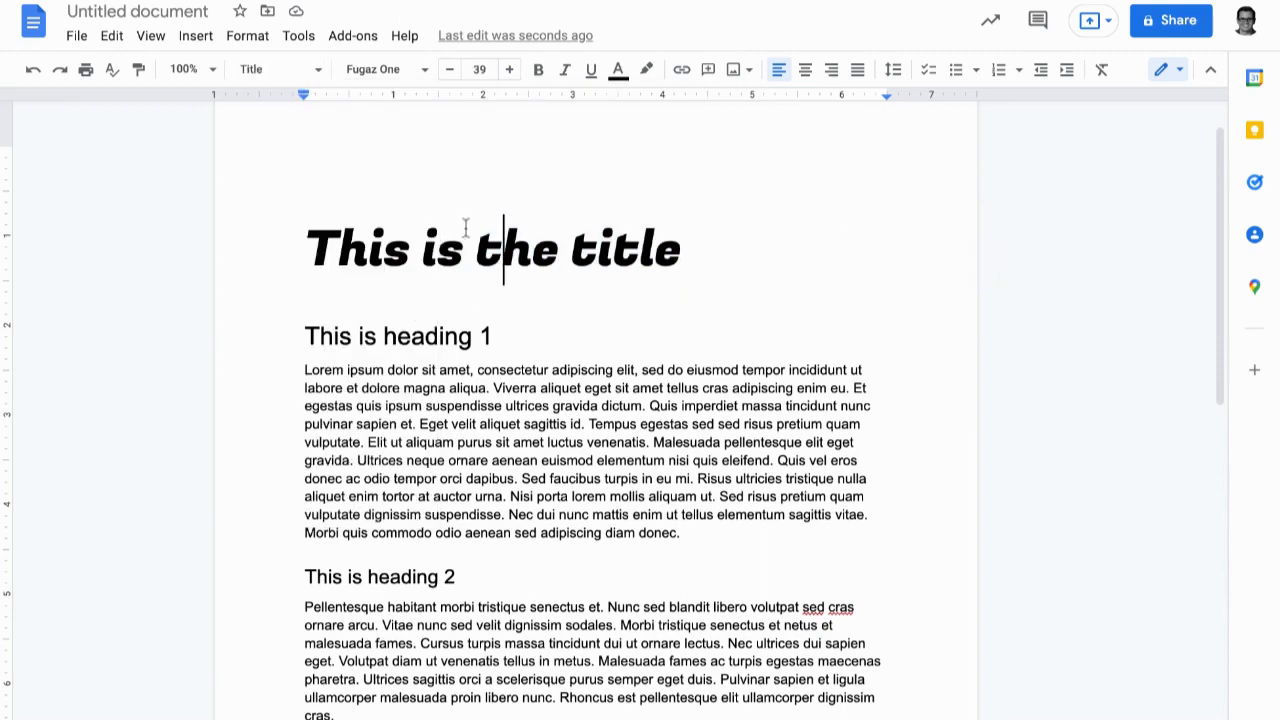
- Select the whole title line and set its text color to dark red
triple_click(712, 207)
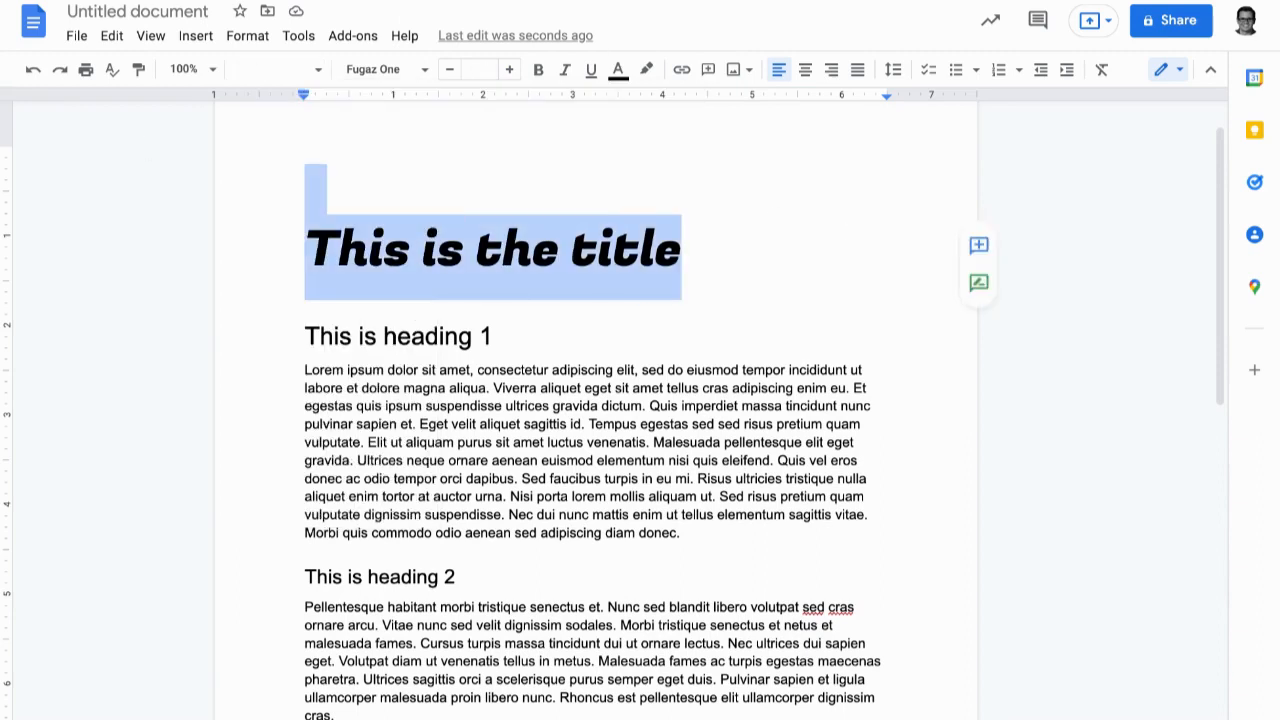
click(618, 69)
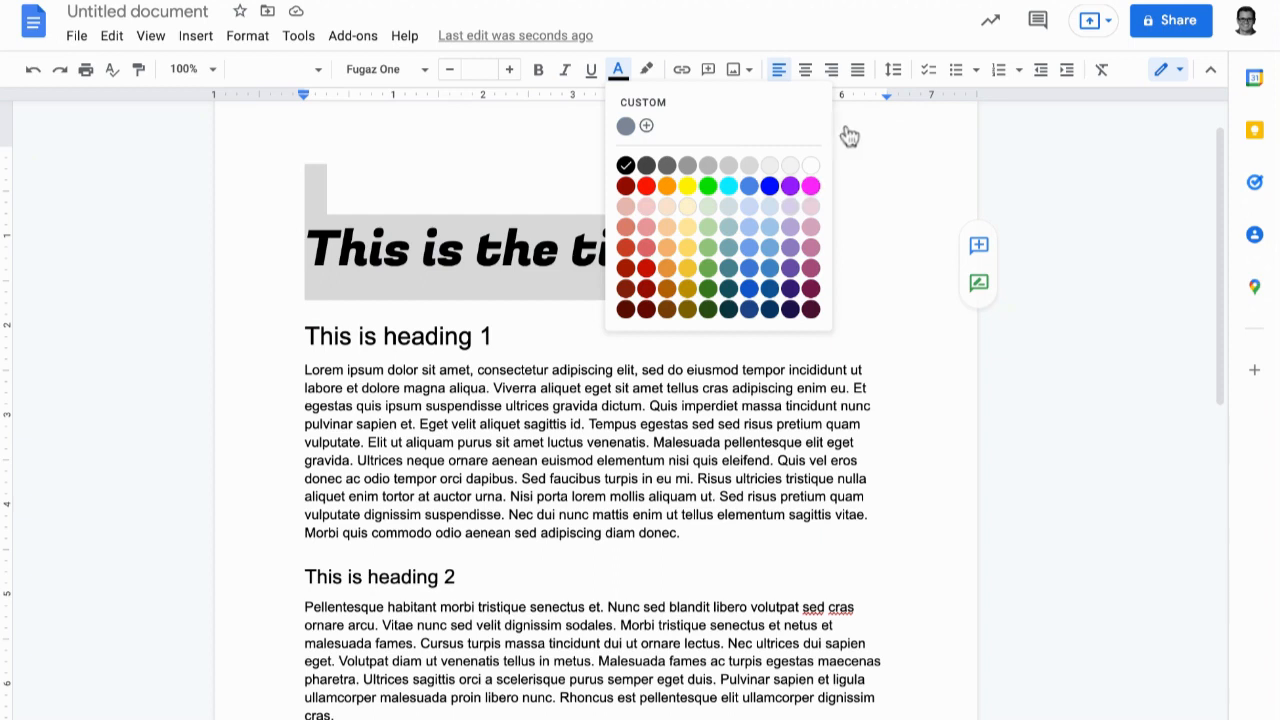
click(646, 247)
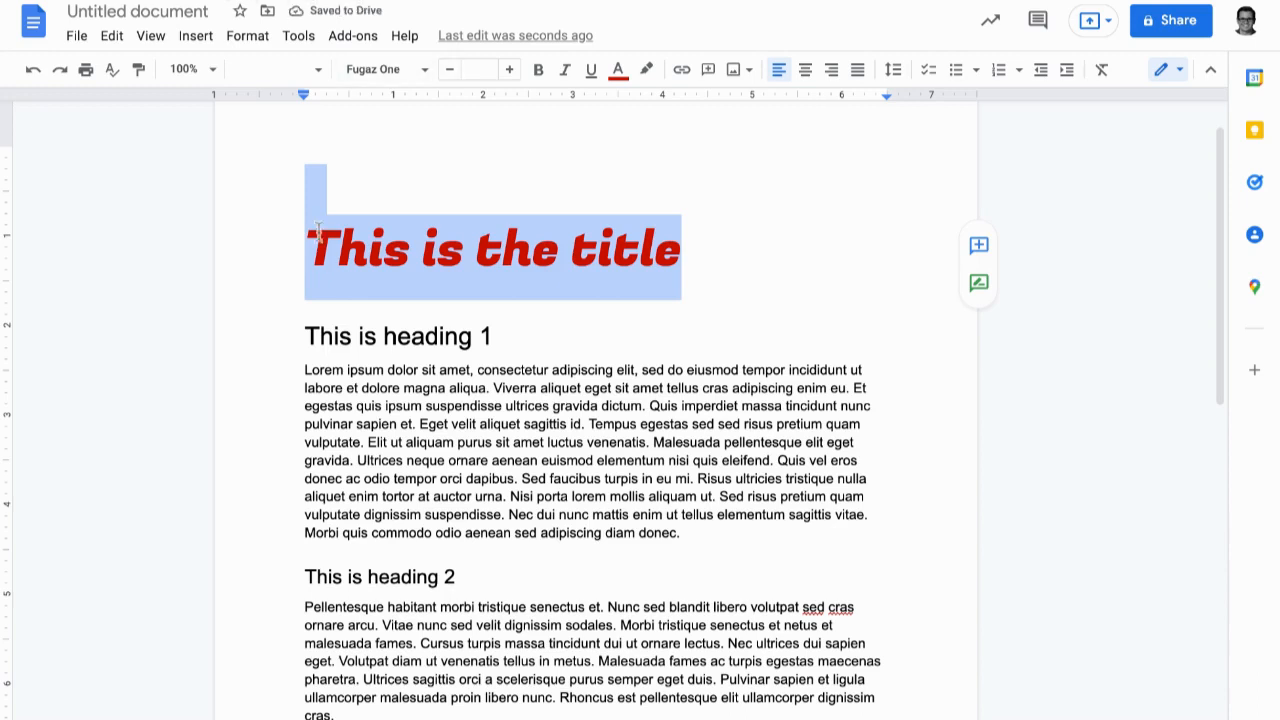
- Update the Title style to match the formatting of the "This is the title" line
right_click(345, 215)
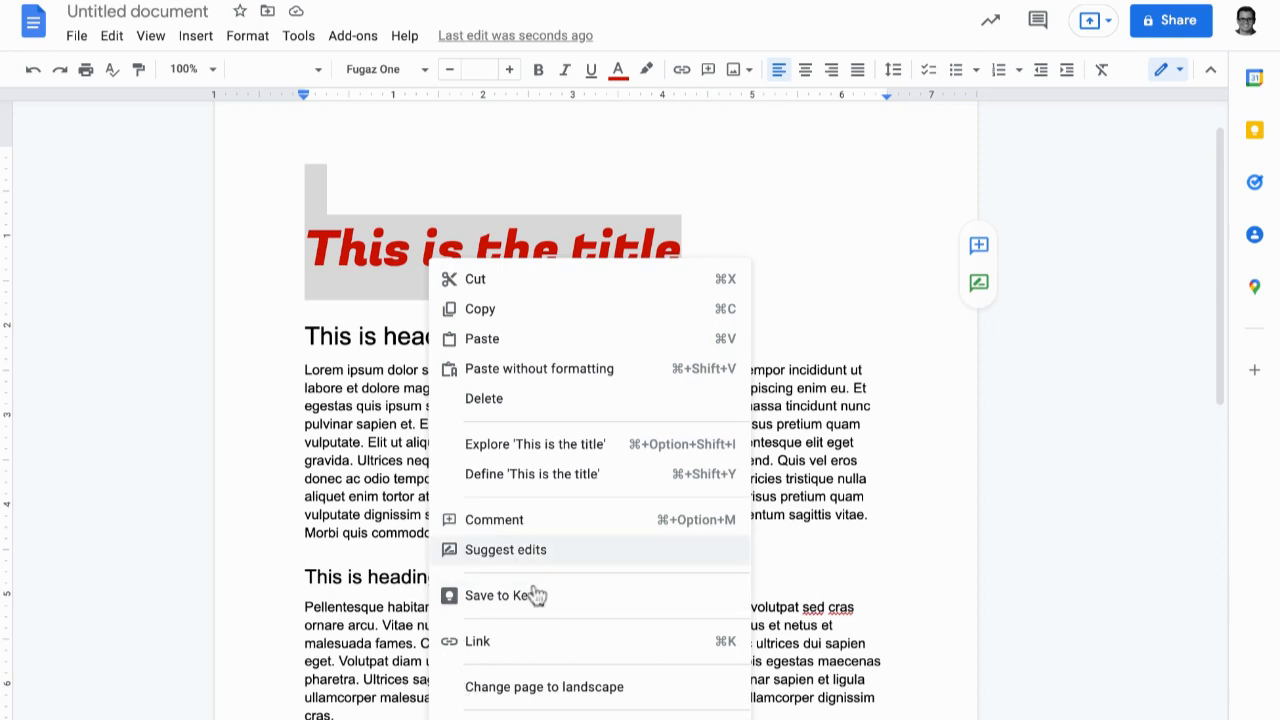
click(511, 177)
drag(704, 203, 304, 245)
right_click(424, 242)
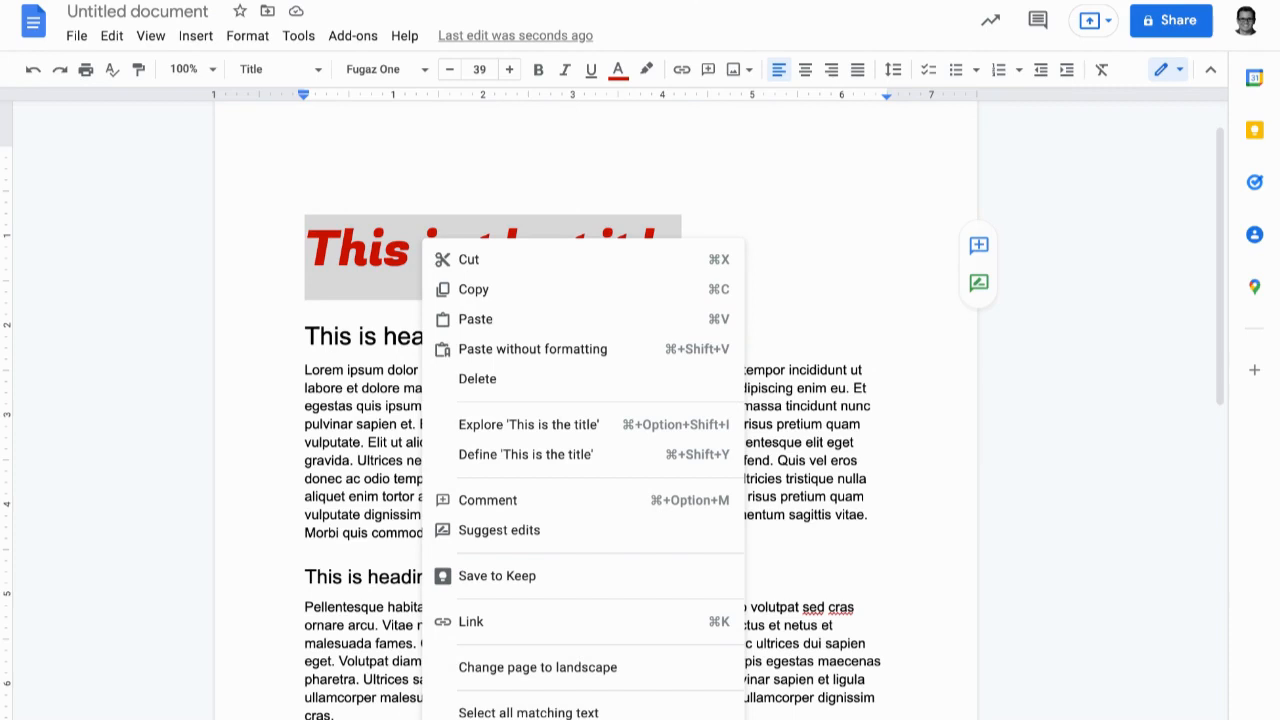
key(Escape)
- Examine the Title and Subtitle entries in the paragraph style list and their apply and update options
click(278, 69)
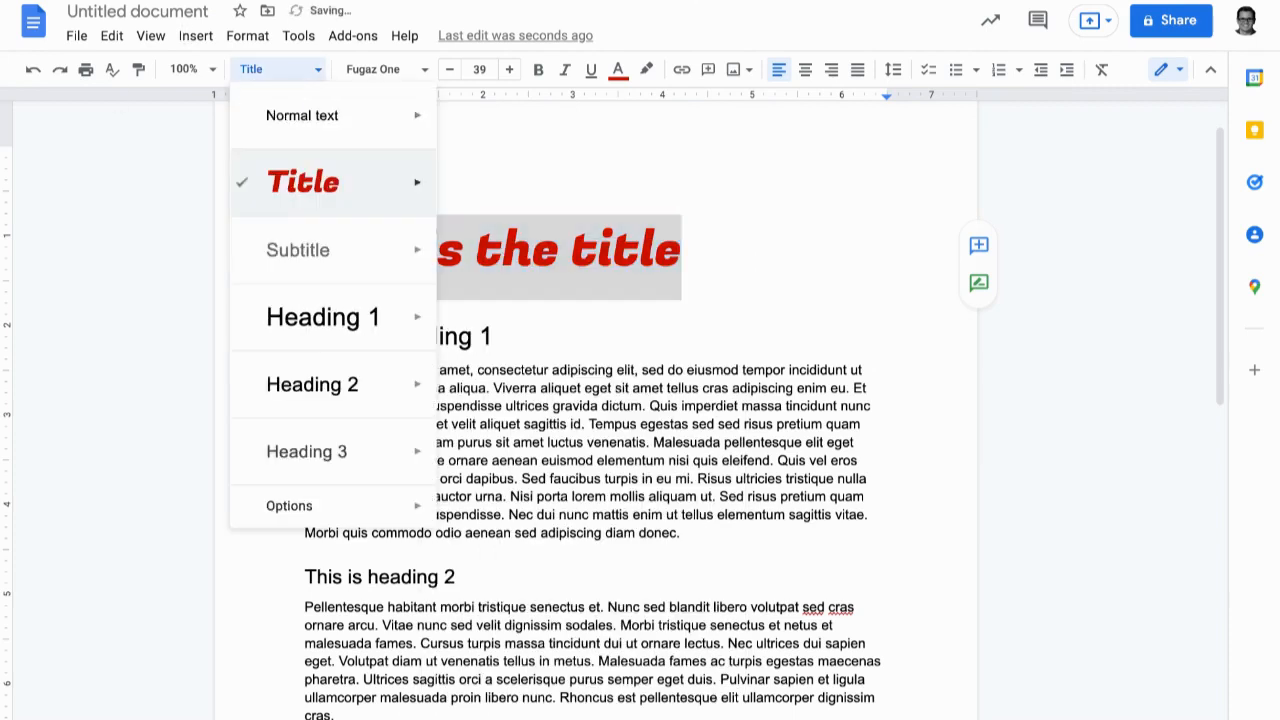
mouse_move(303, 182)
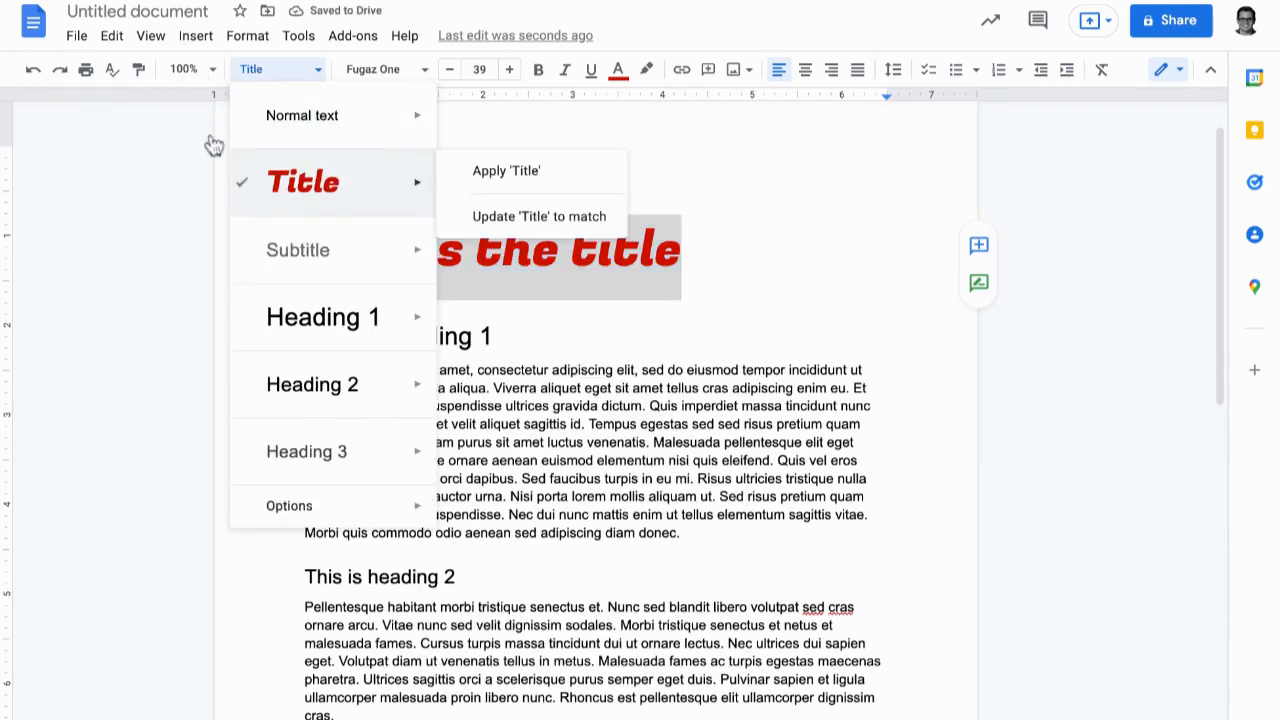
mouse_move(320, 250)
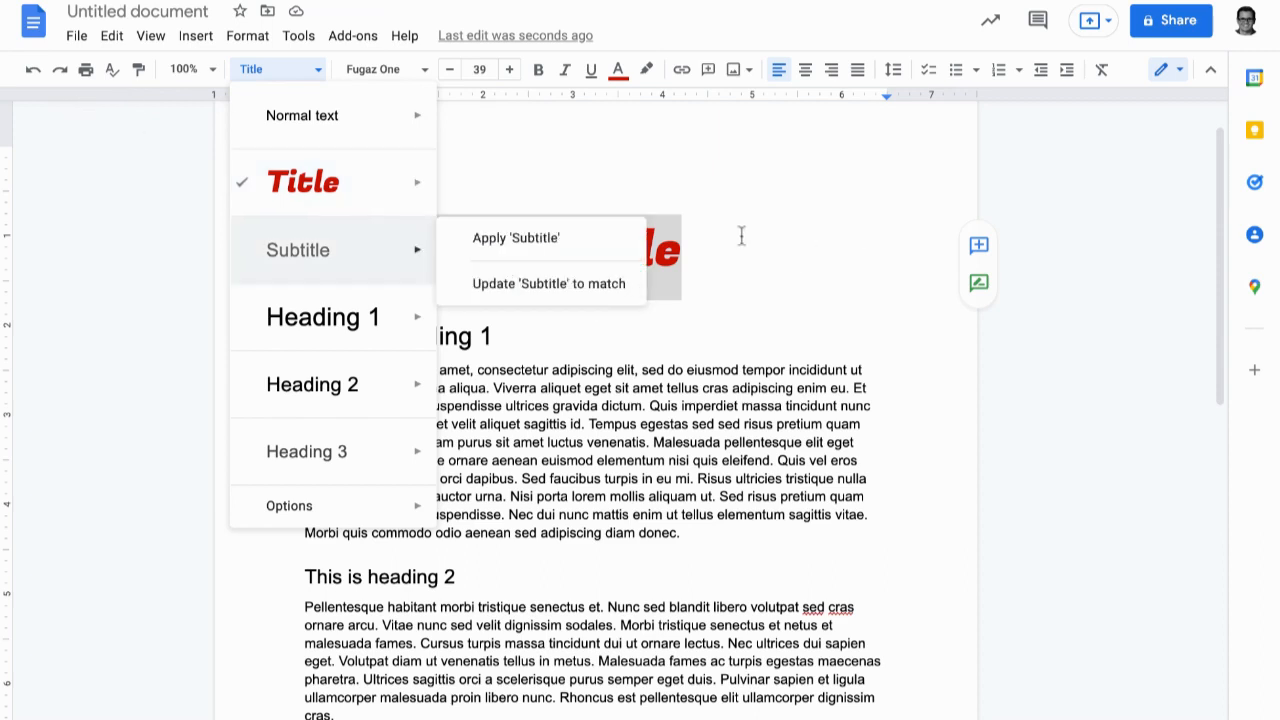
click(814, 220)
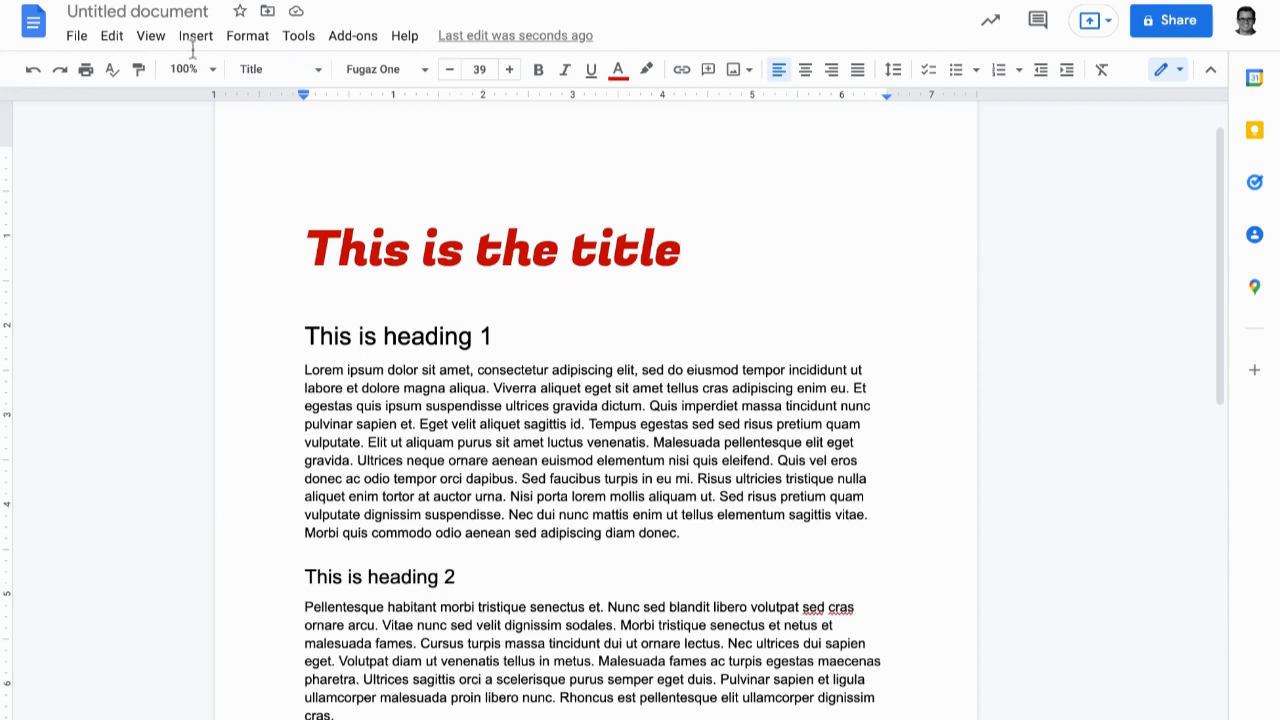
click(278, 69)
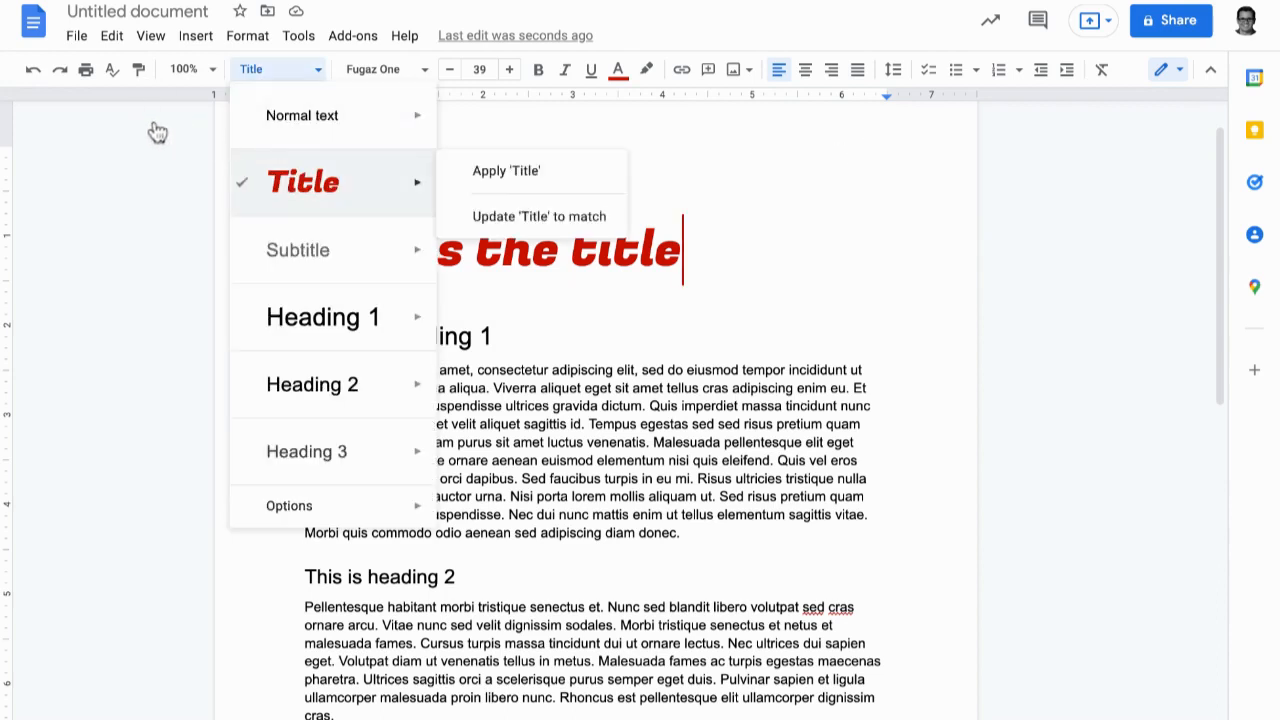
mouse_move(380, 248)
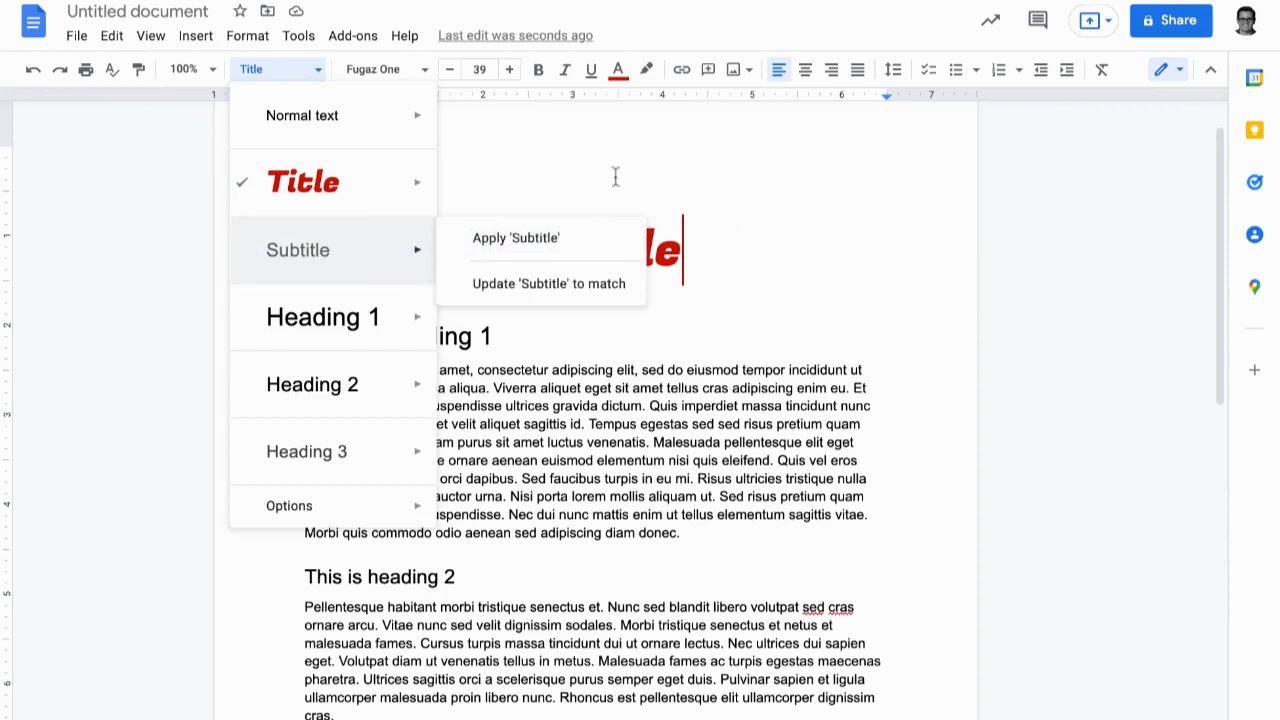
click(841, 238)
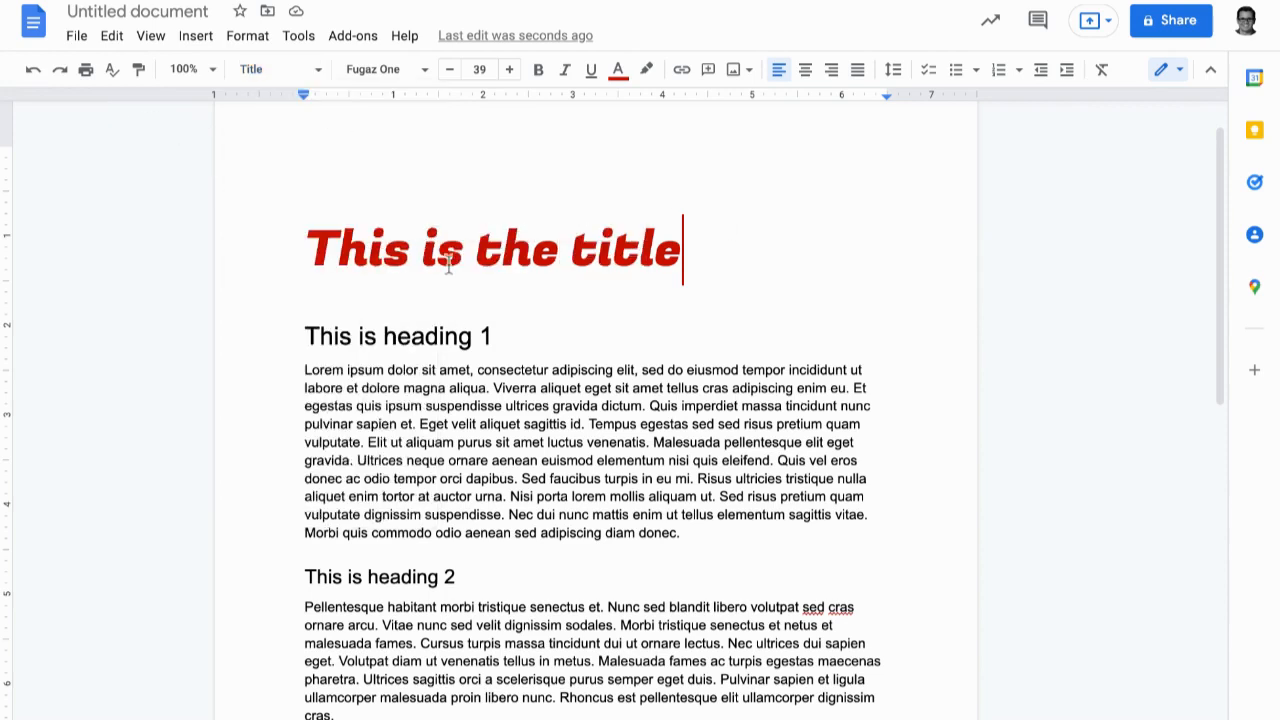
- Switch to Adobe Color and try the Square, Double Split Complementary, Complementary, Compound and Shades harmony rules, settling on Triad
triple_click(480, 338)
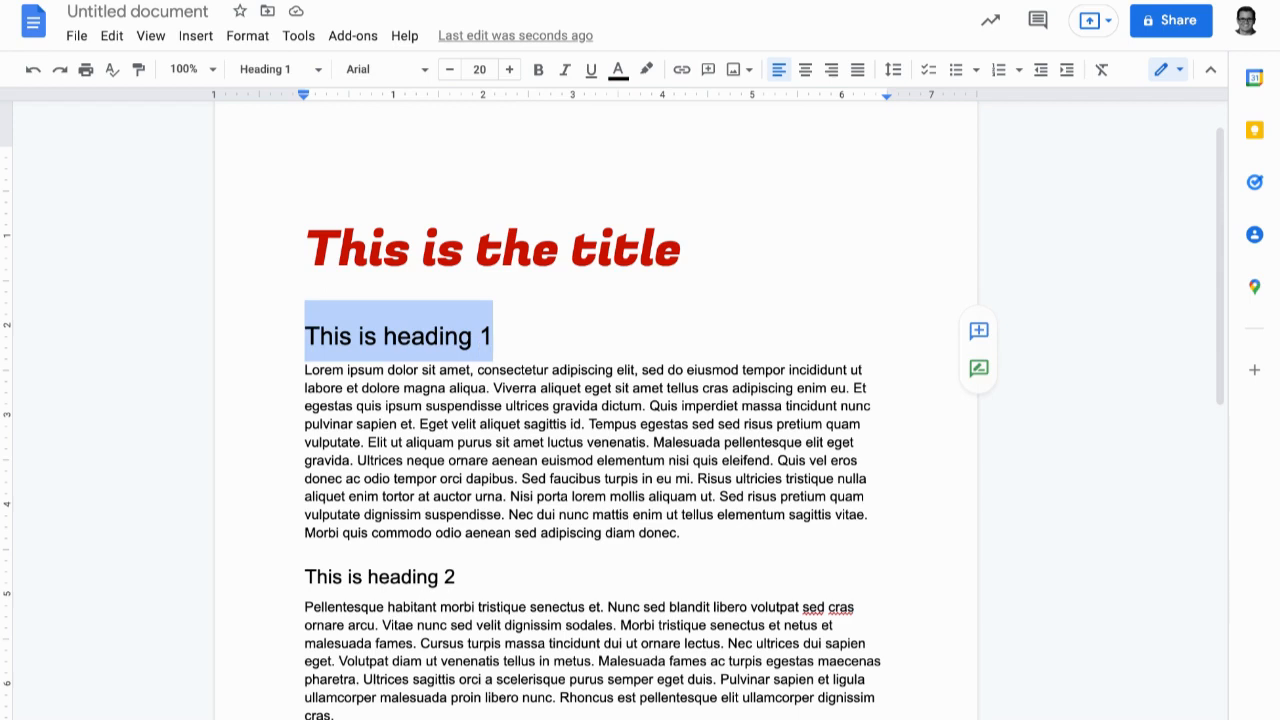
click(632, 200)
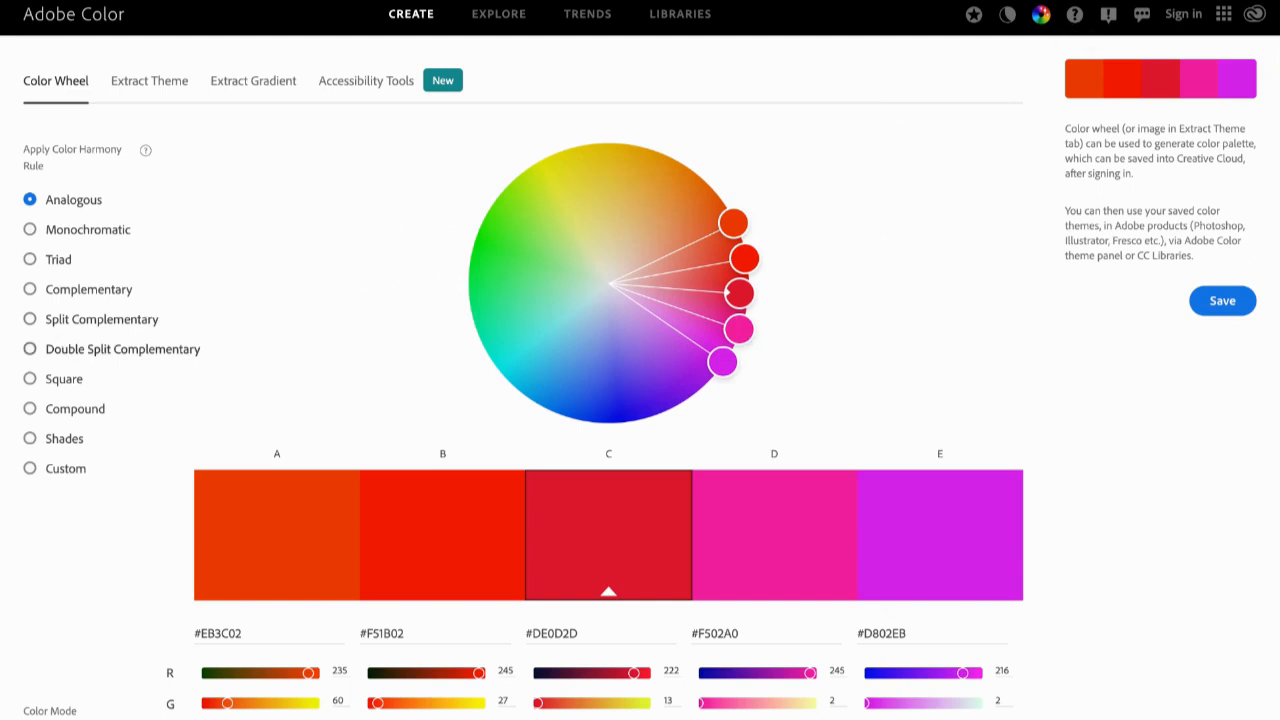
click(32, 379)
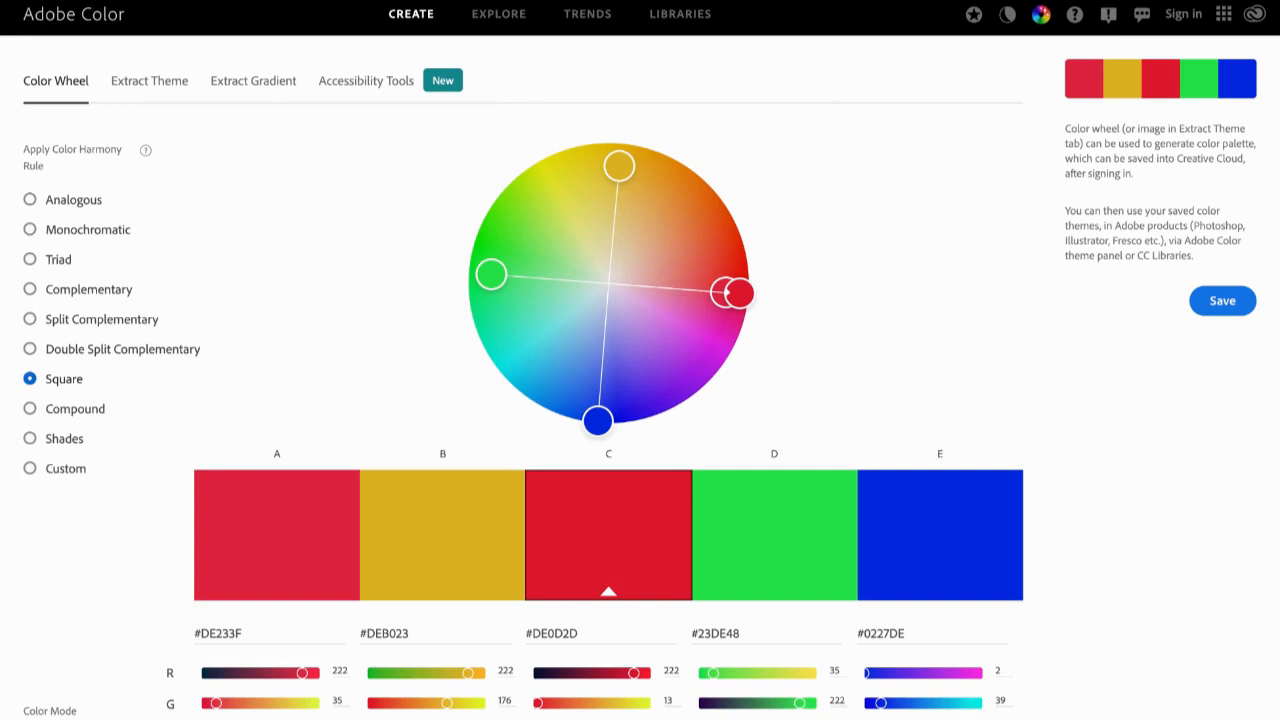
click(30, 349)
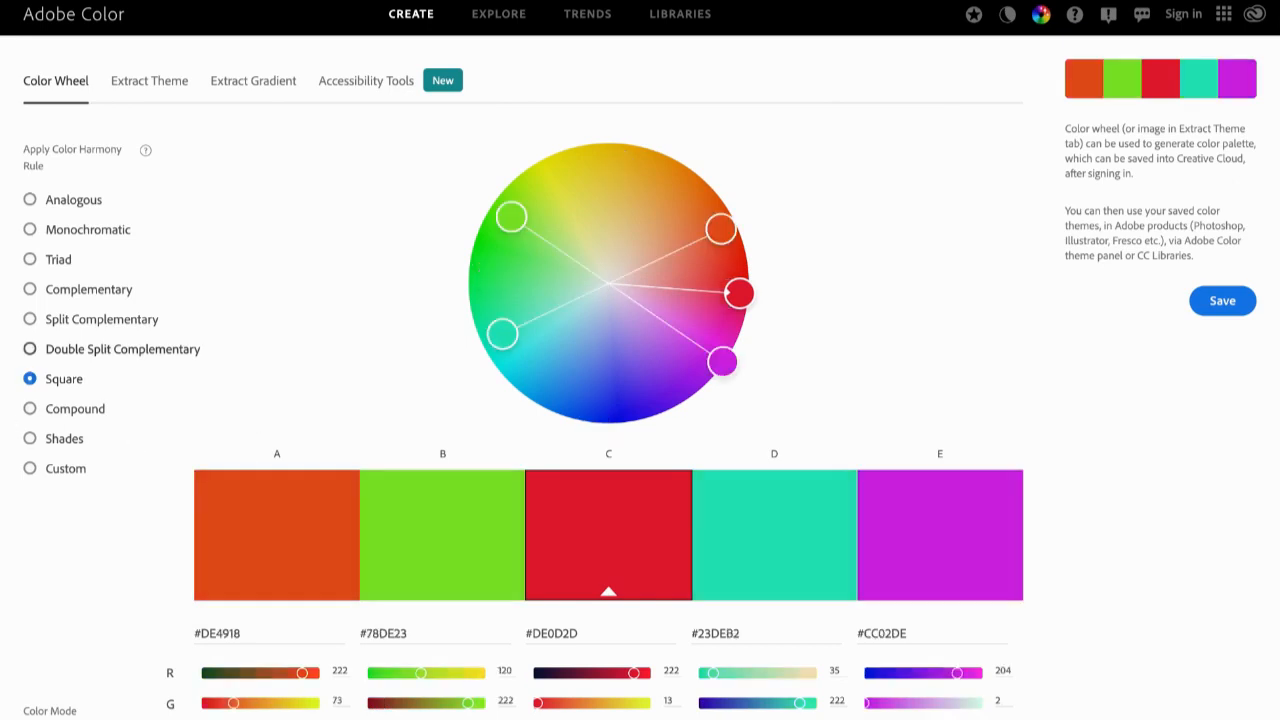
click(30, 289)
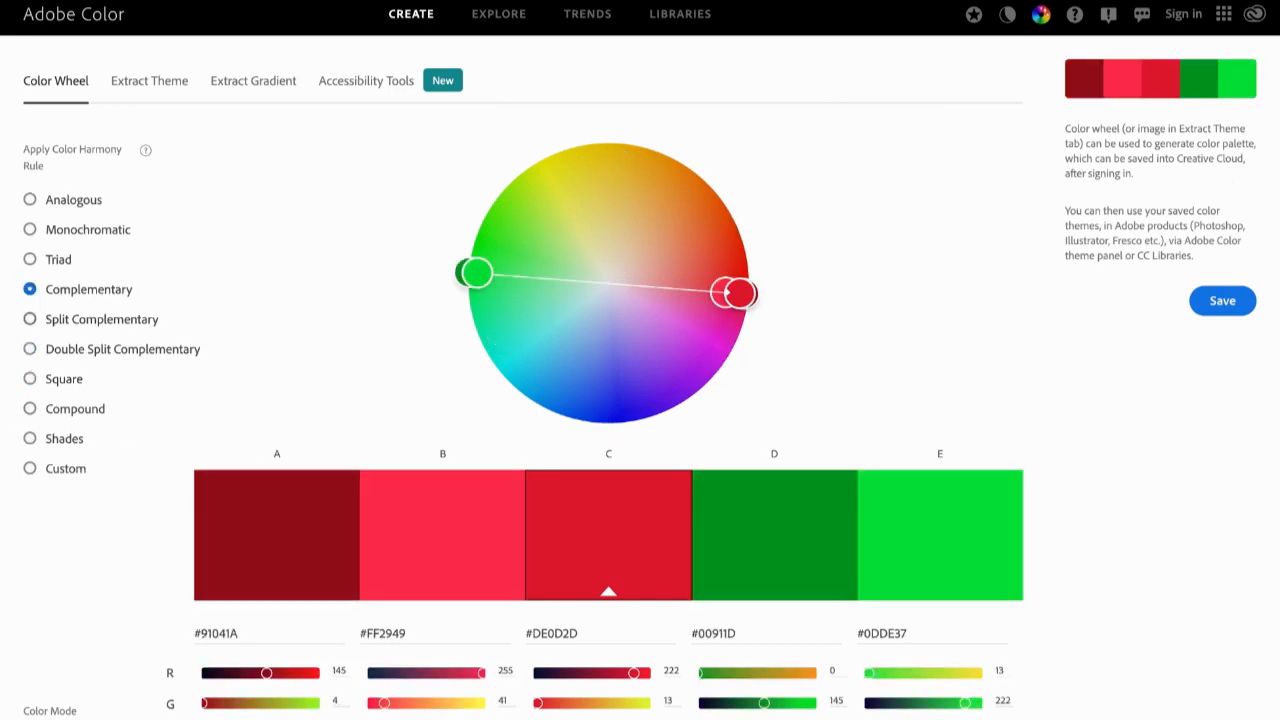
click(30, 409)
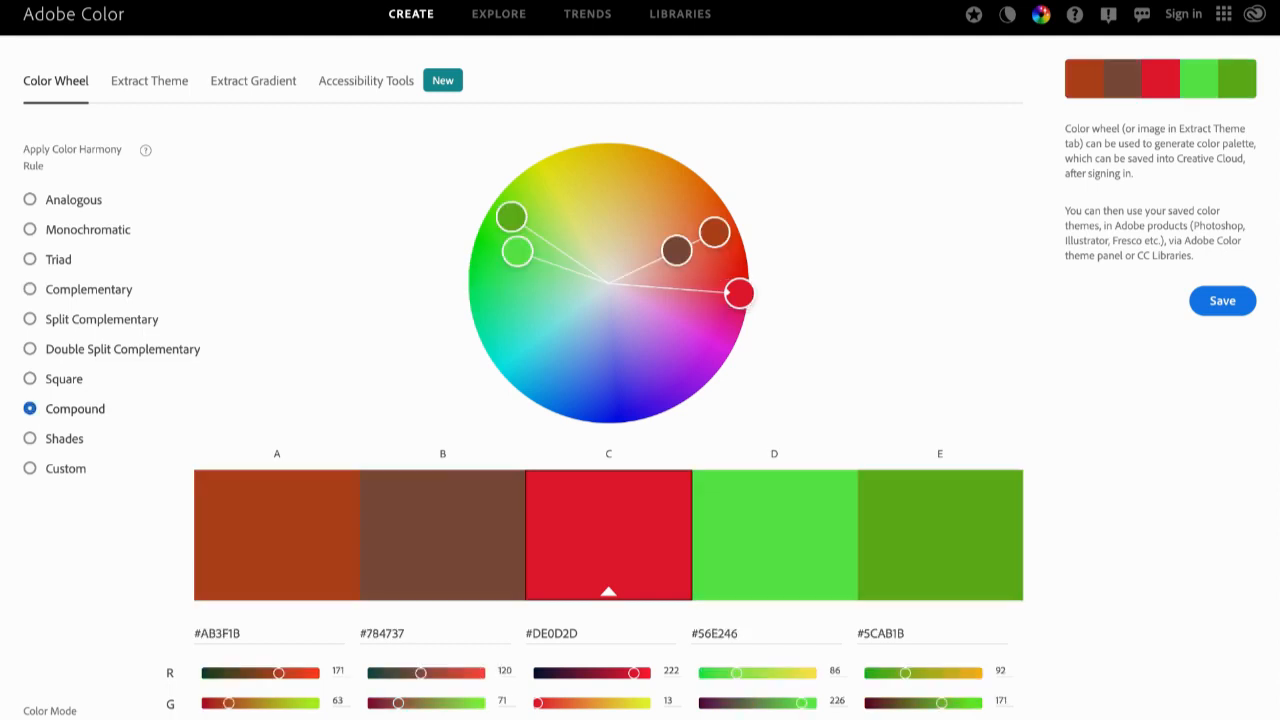
click(30, 438)
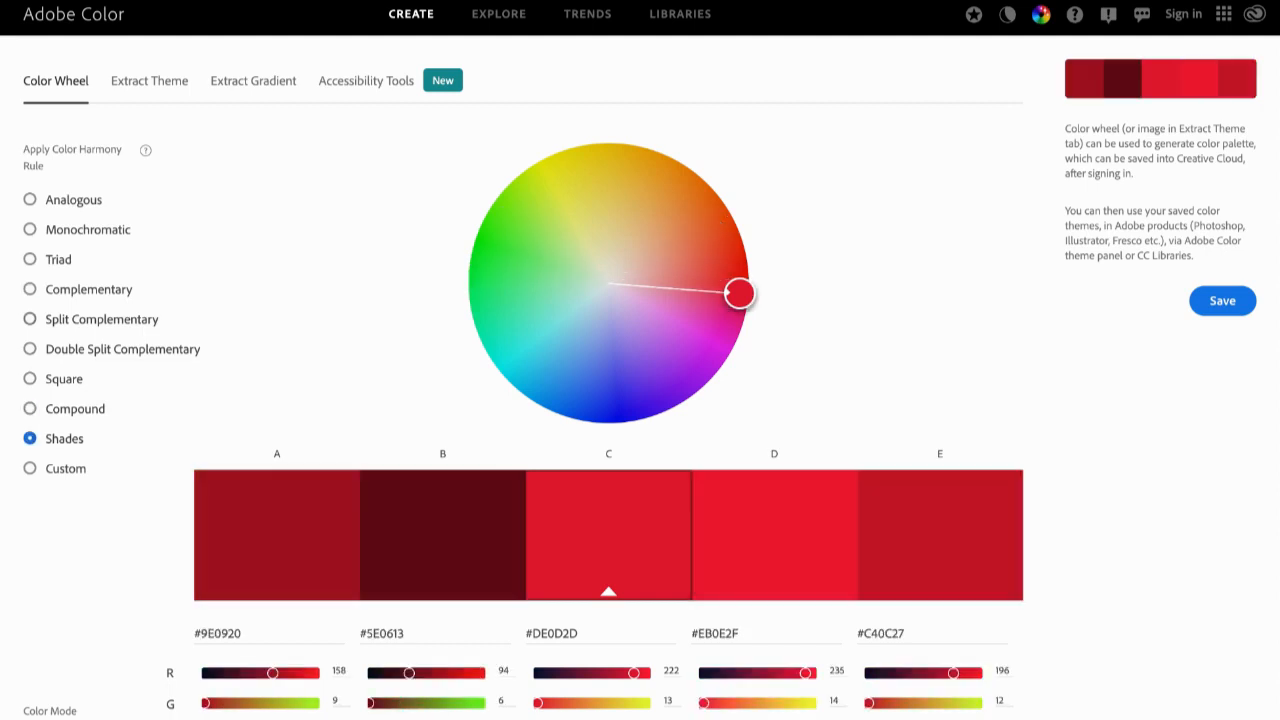
click(30, 259)
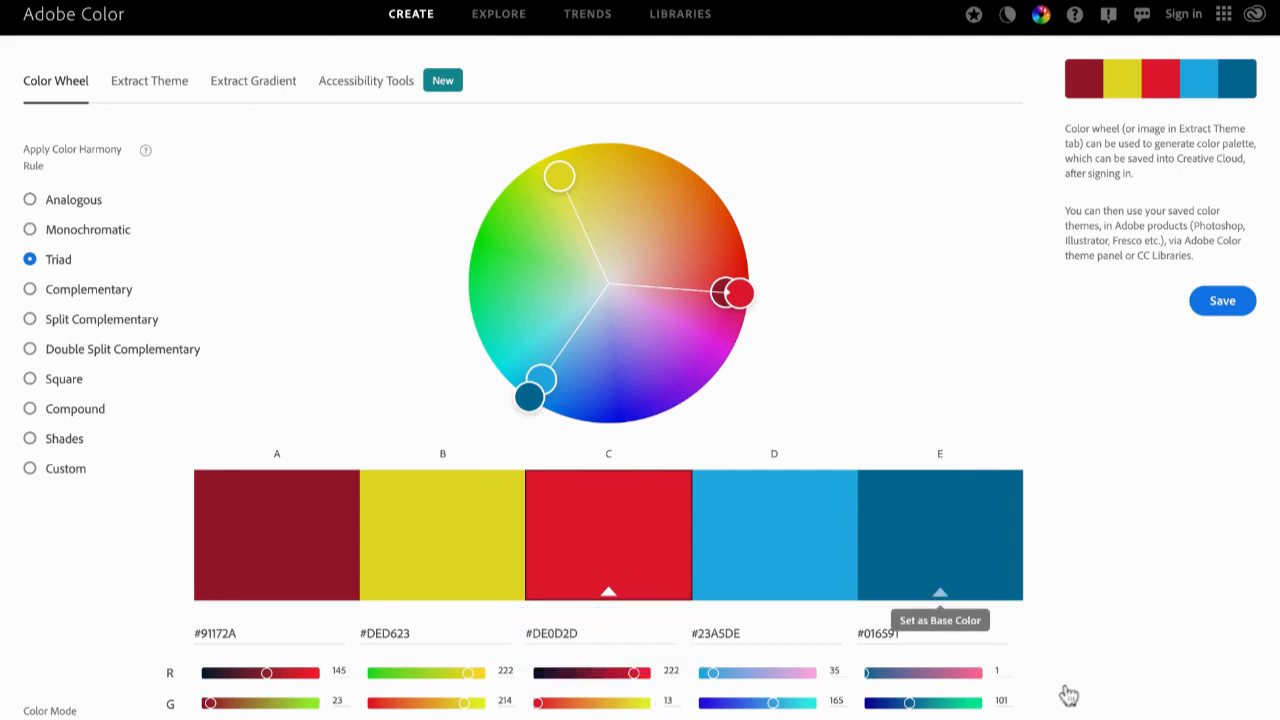
- Copy the hex code #016591 from the palette and apply it as a custom text color to the first heading 1 line in Google Docs
click(1037, 636)
key(ctrl+a)
key(ctrl+c)
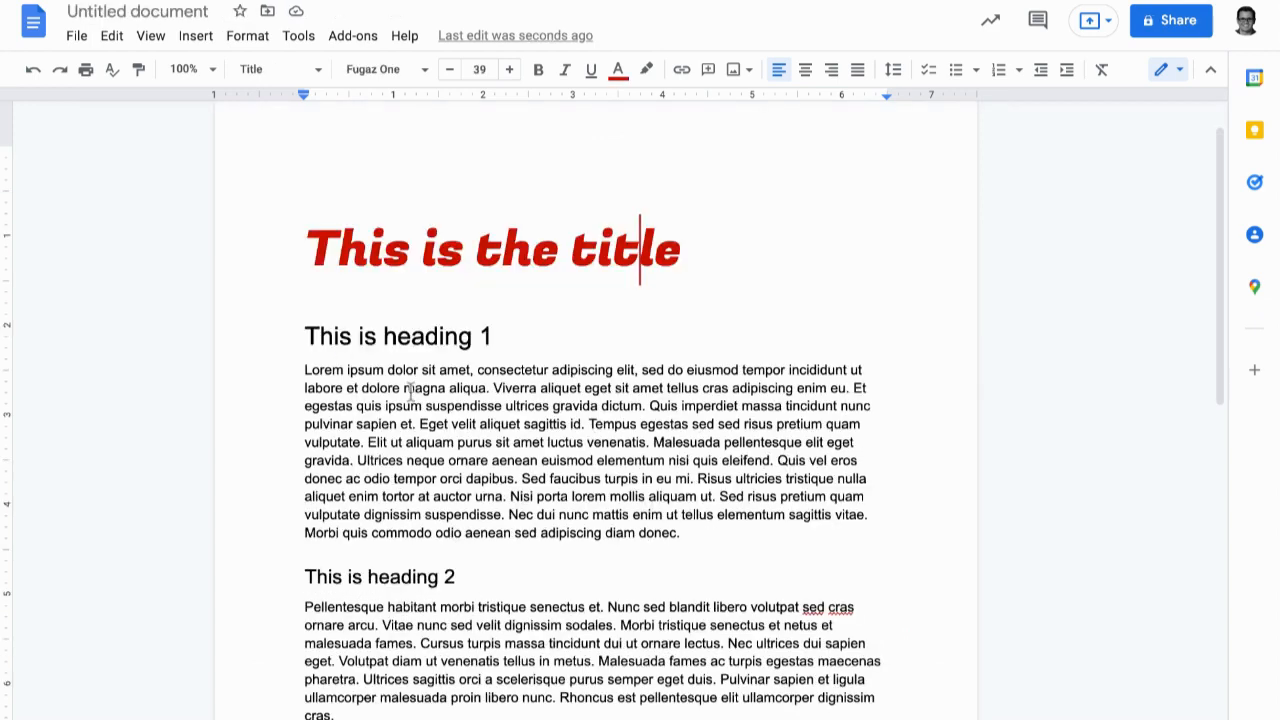
triple_click(456, 337)
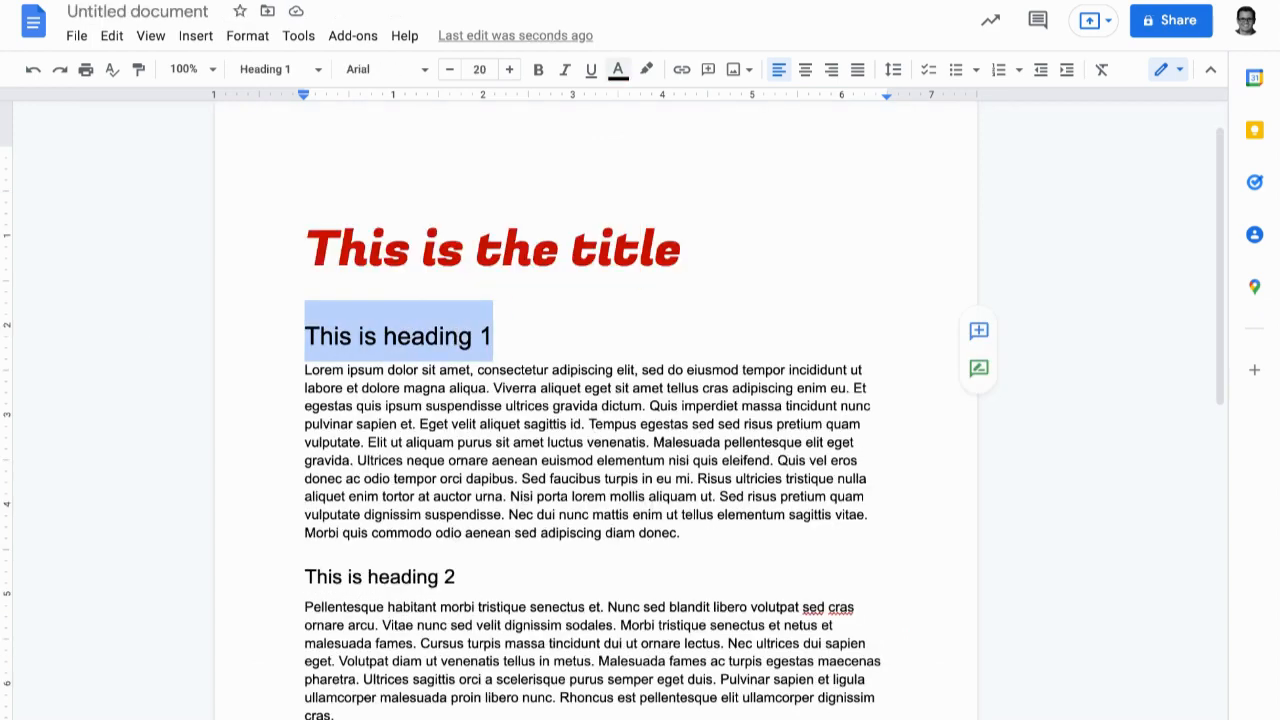
click(618, 69)
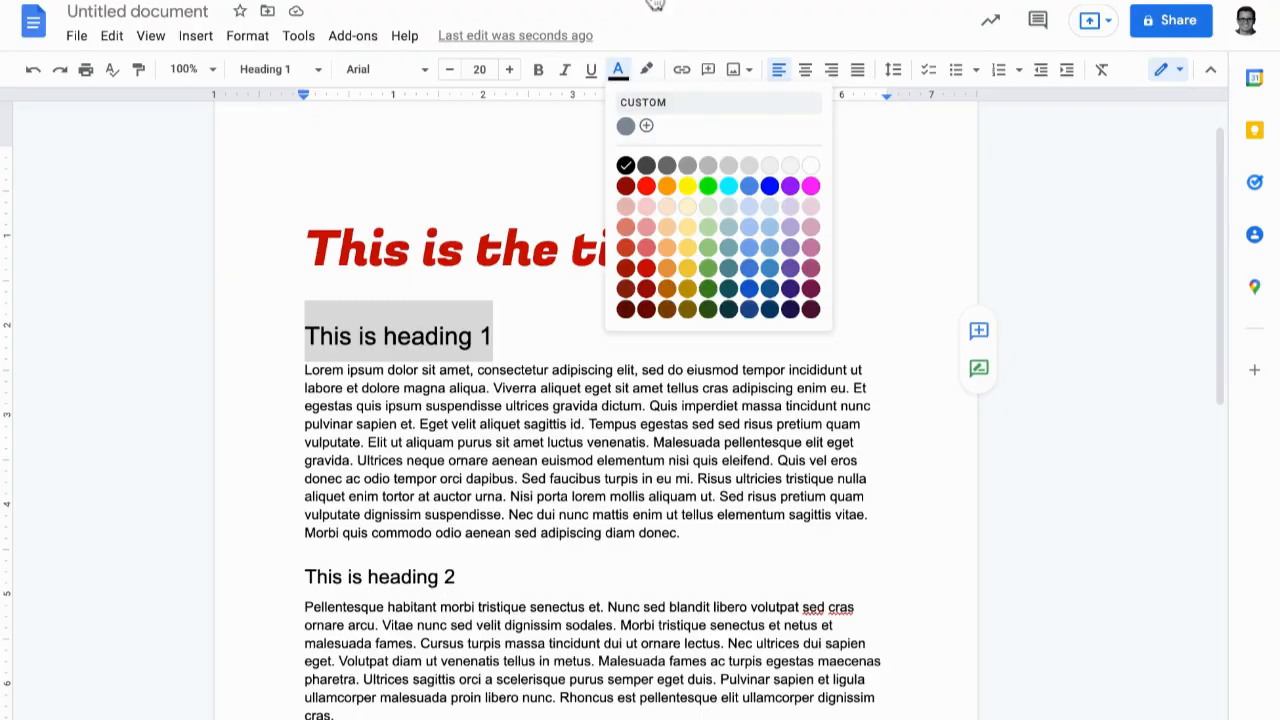
click(646, 125)
key(ctrl+v)
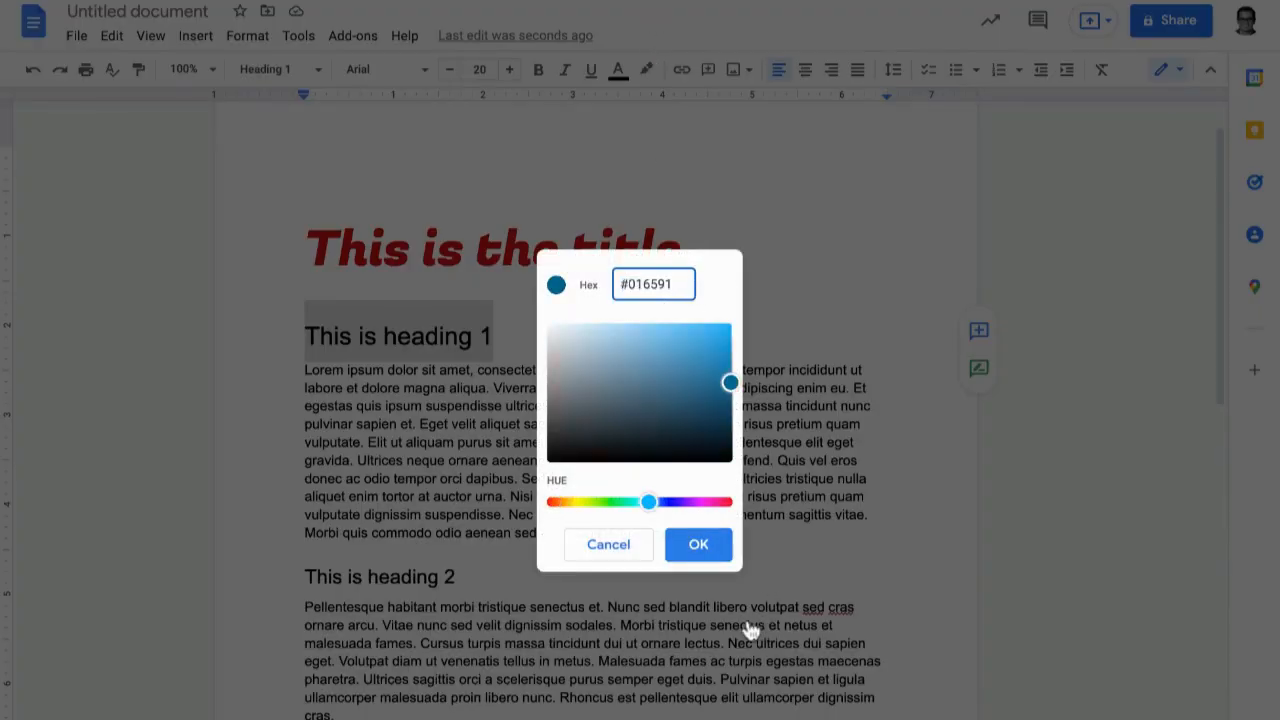
key(Return)
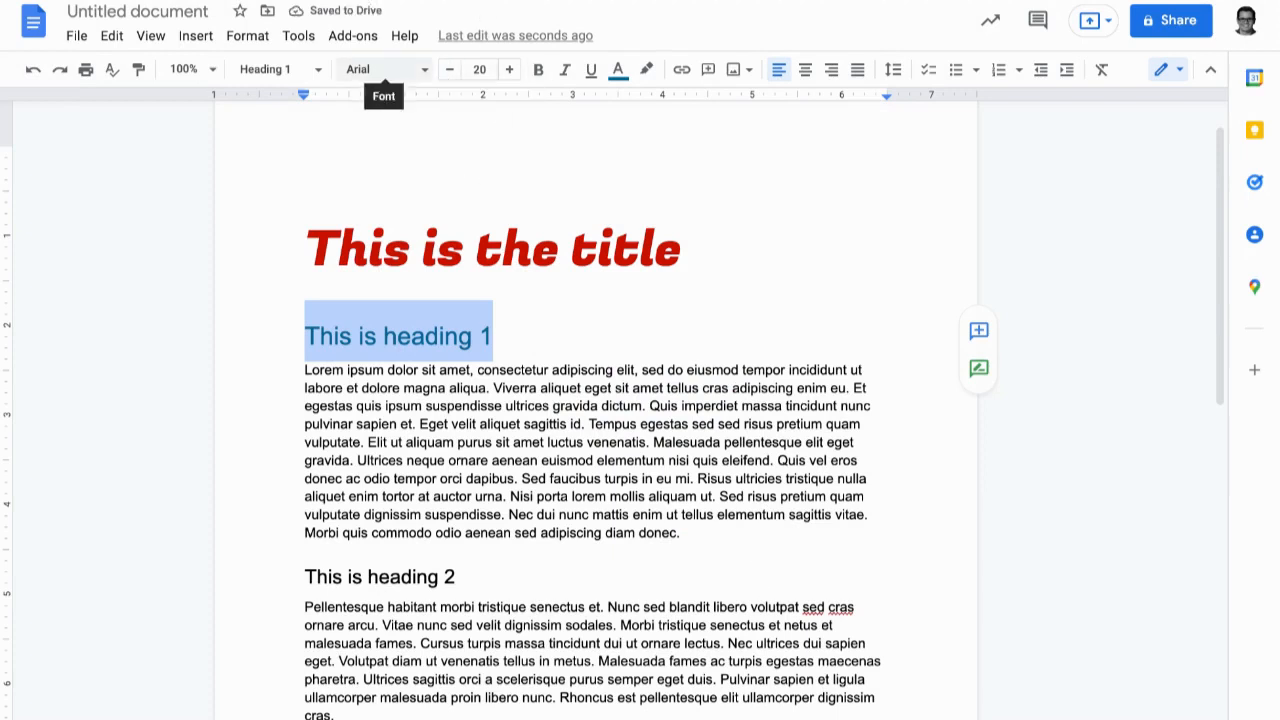
- Set the selected heading's font to Berkshire Swash and update the Heading 1 style to match it
click(384, 69)
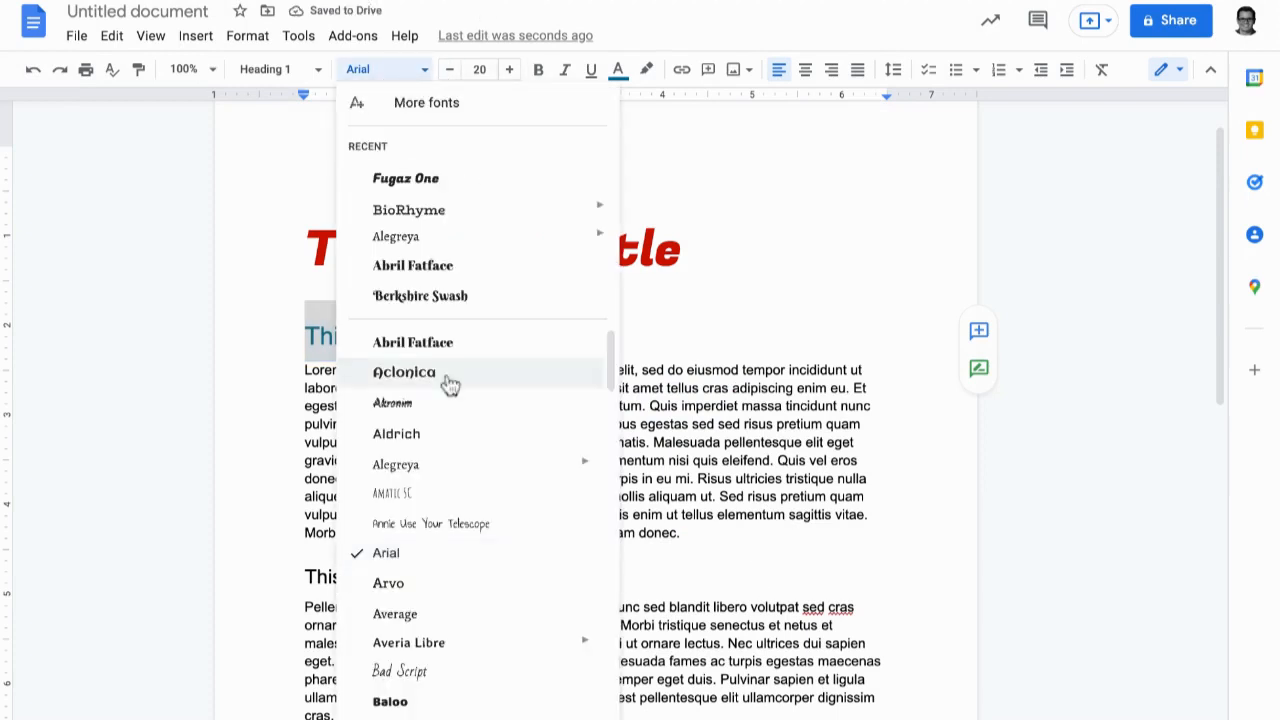
click(370, 295)
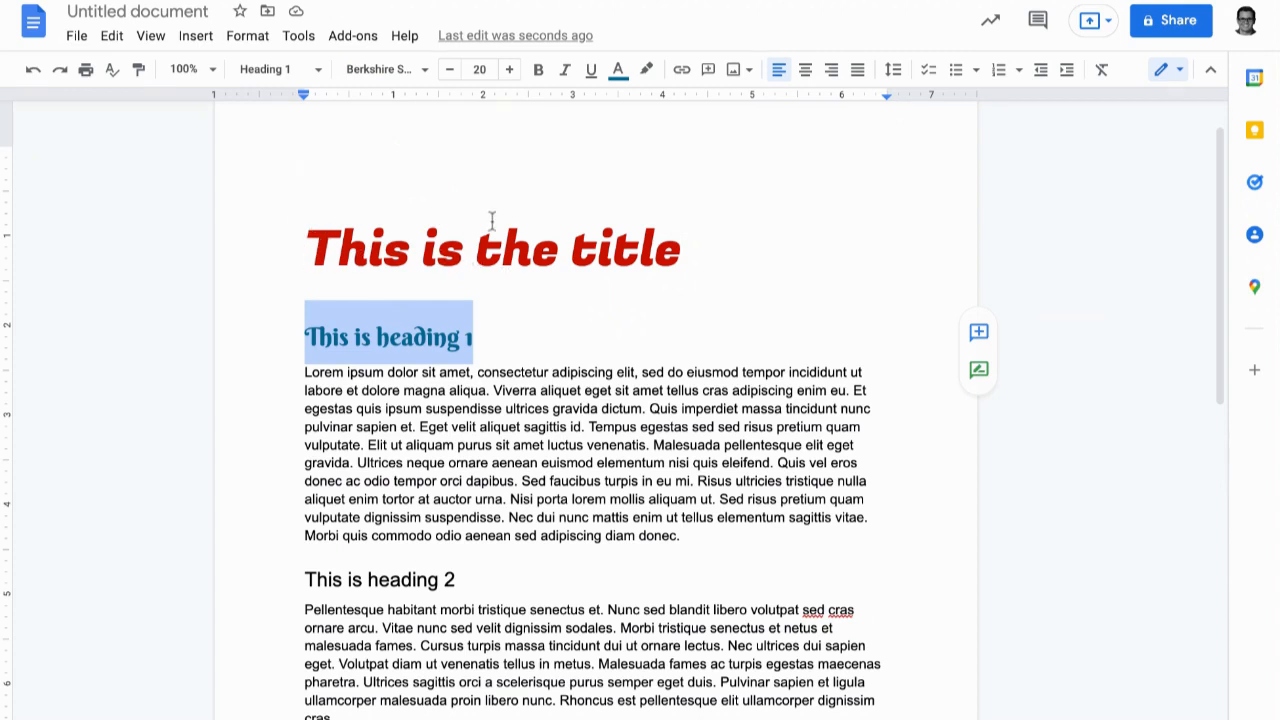
click(278, 69)
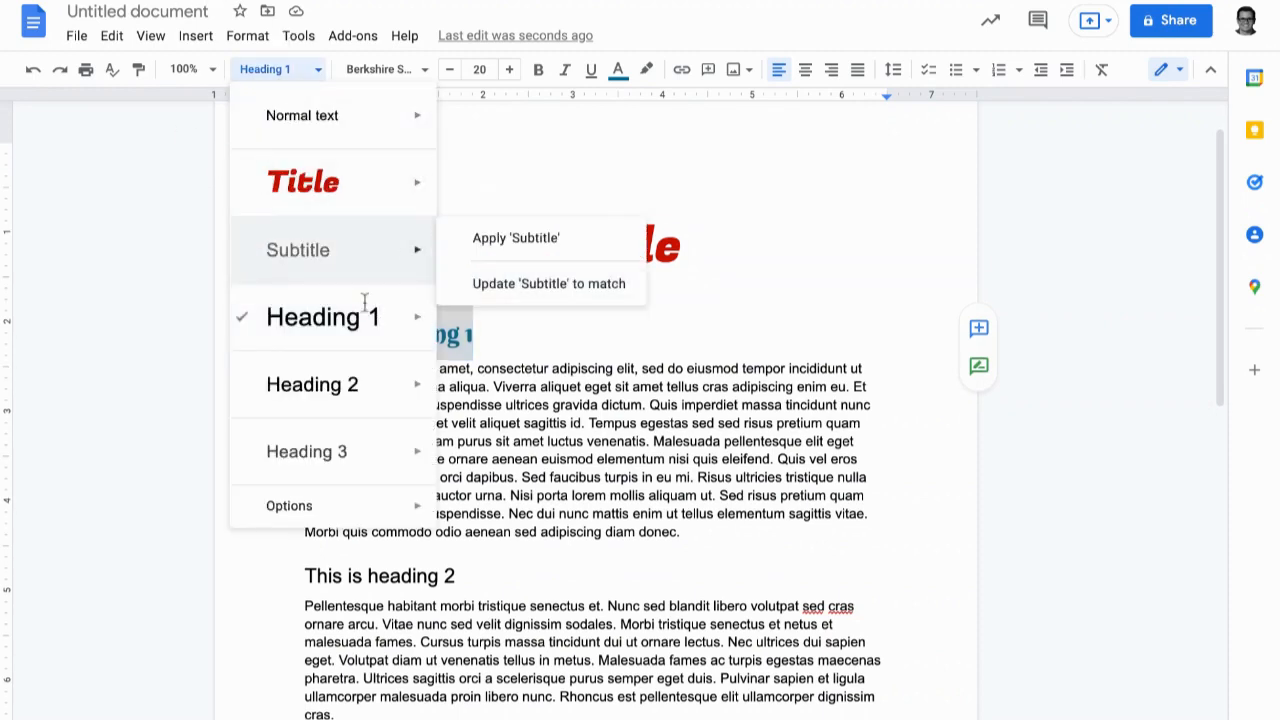
mouse_move(316, 310)
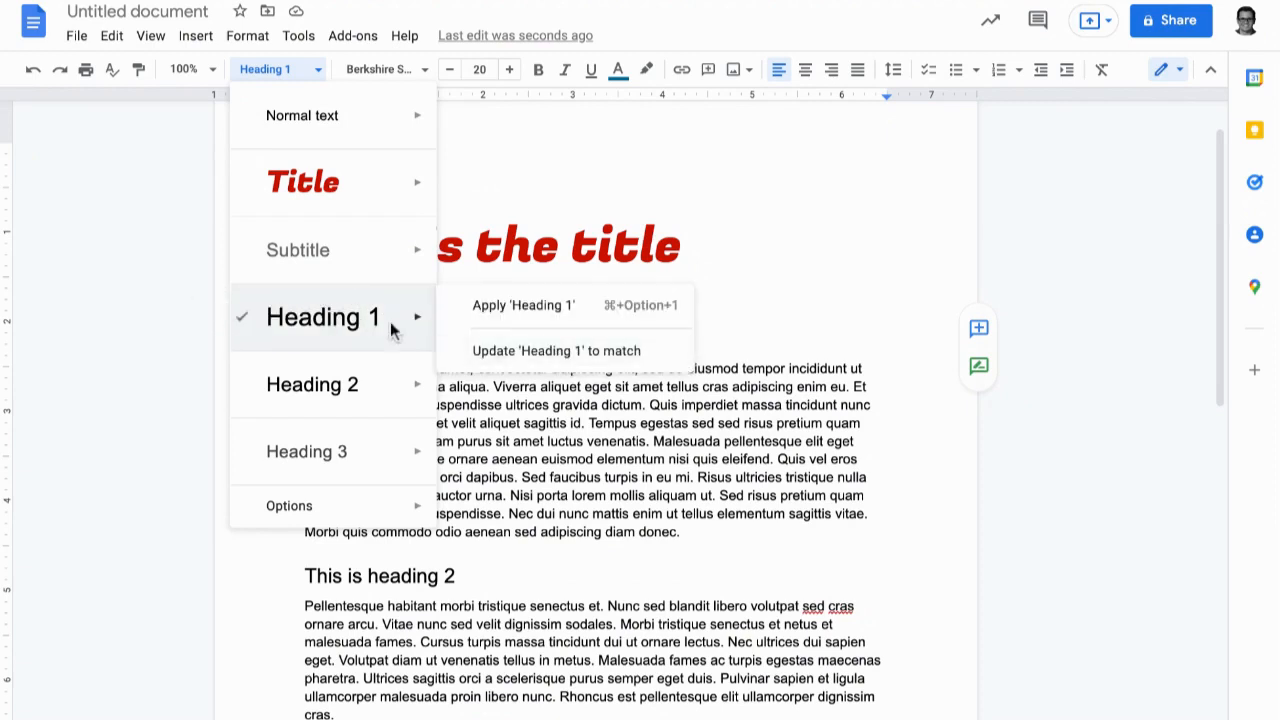
click(466, 352)
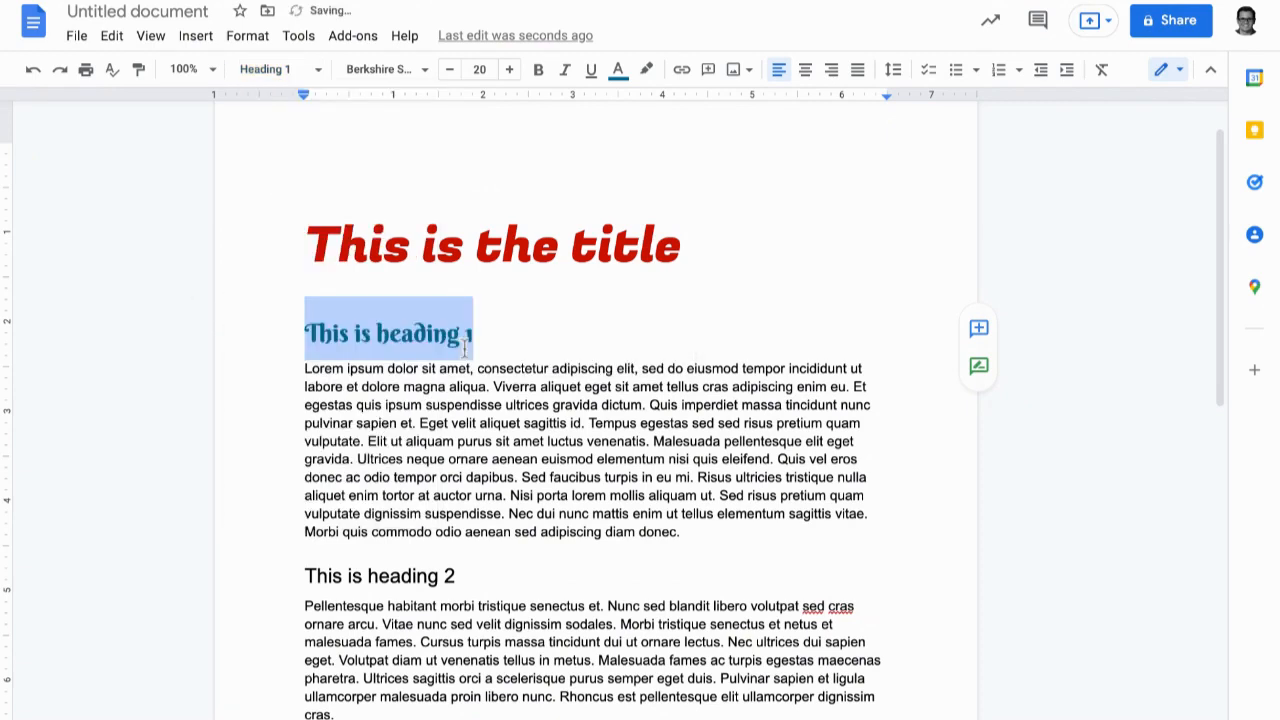
- Check the other heading 1 line in the document, and select the whole first "This is heading 2" line
scroll(460, 340, down, 5)
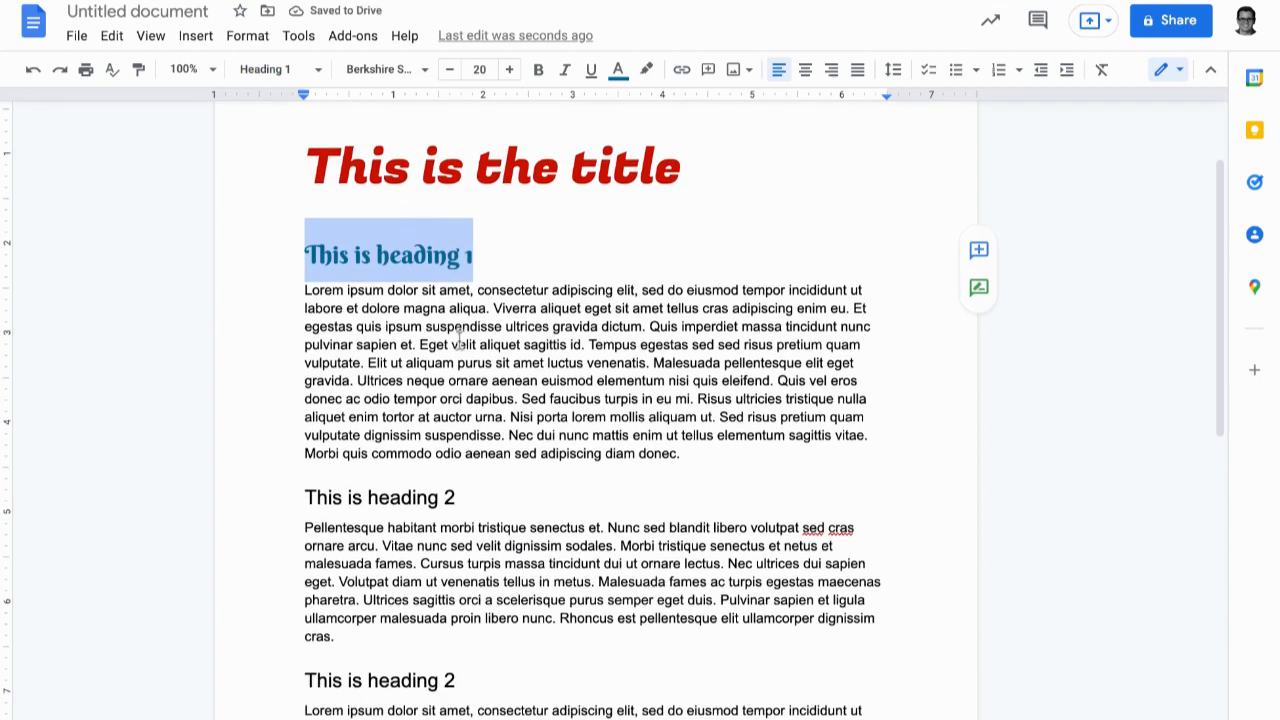
scroll(452, 338, down, 1)
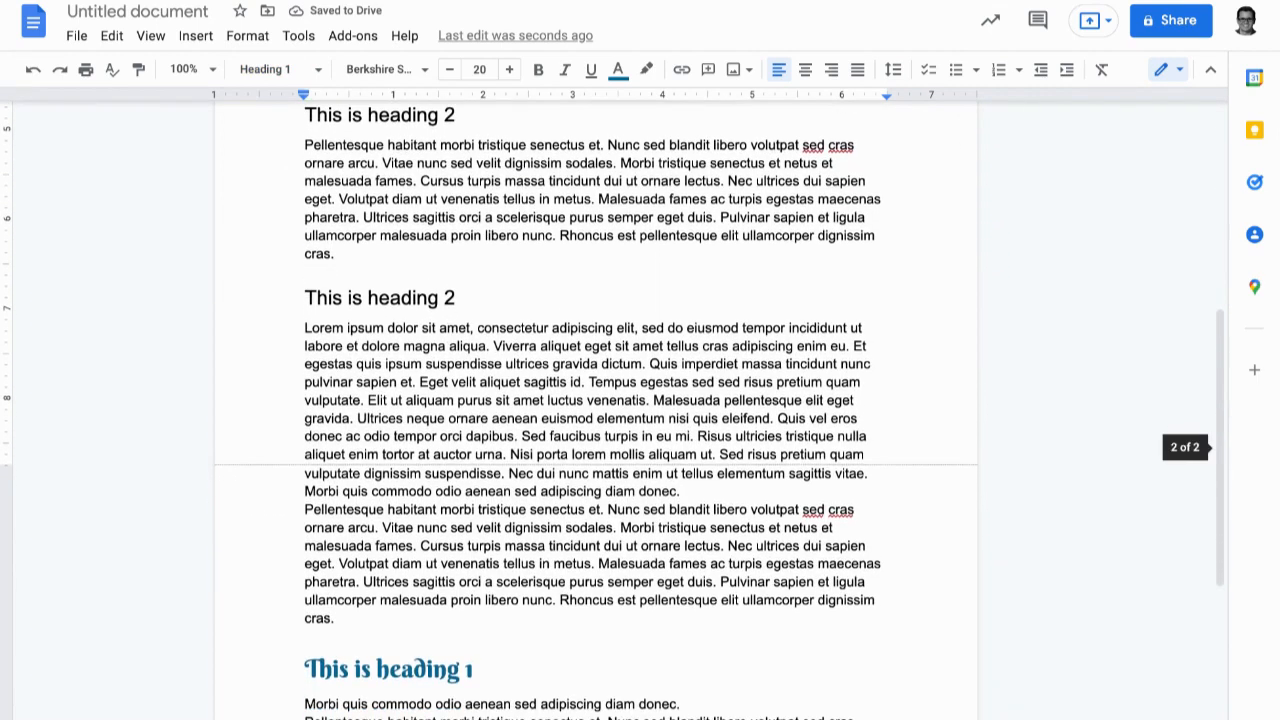
scroll(363, 663, down, 4)
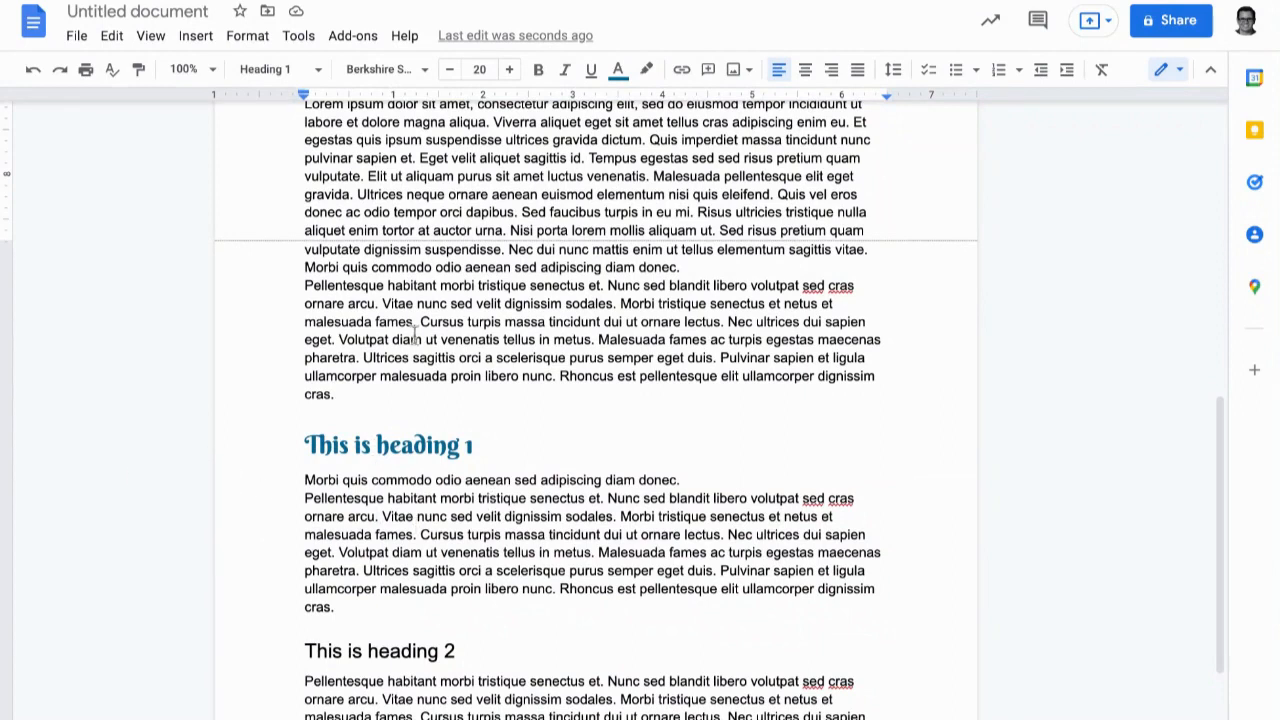
scroll(400, 265, up, 10)
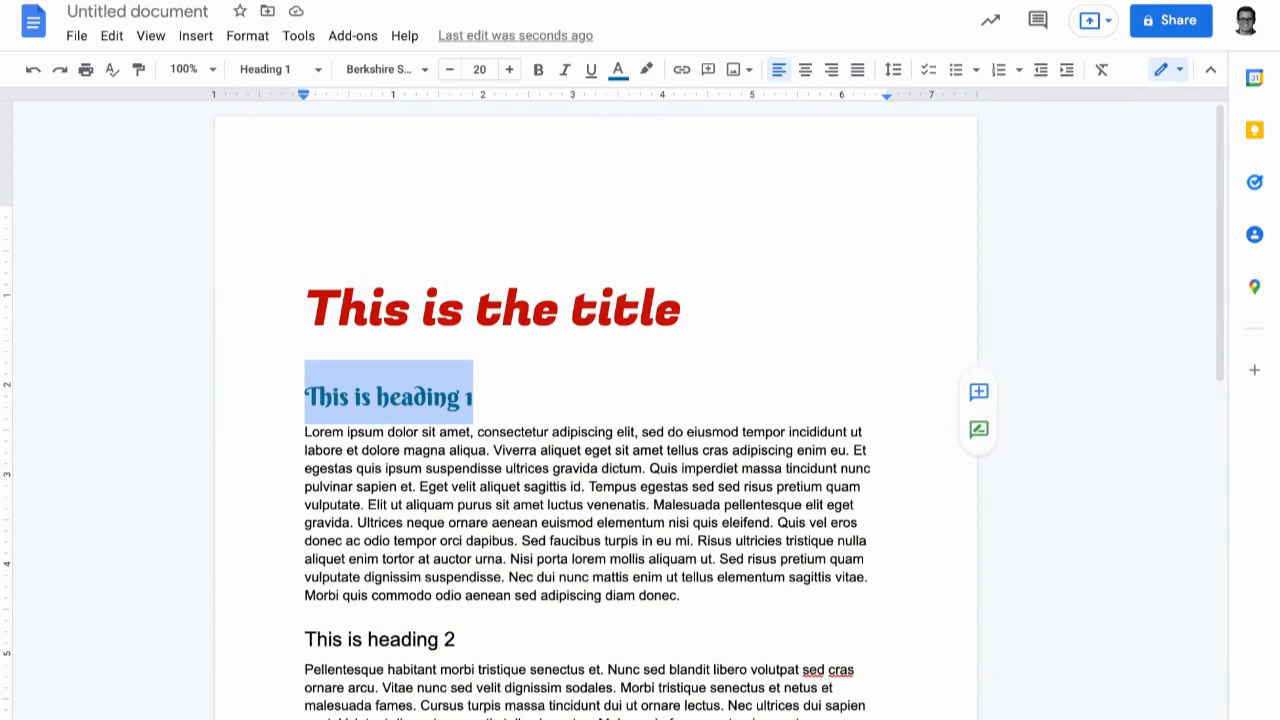
scroll(640, 400, down, 2)
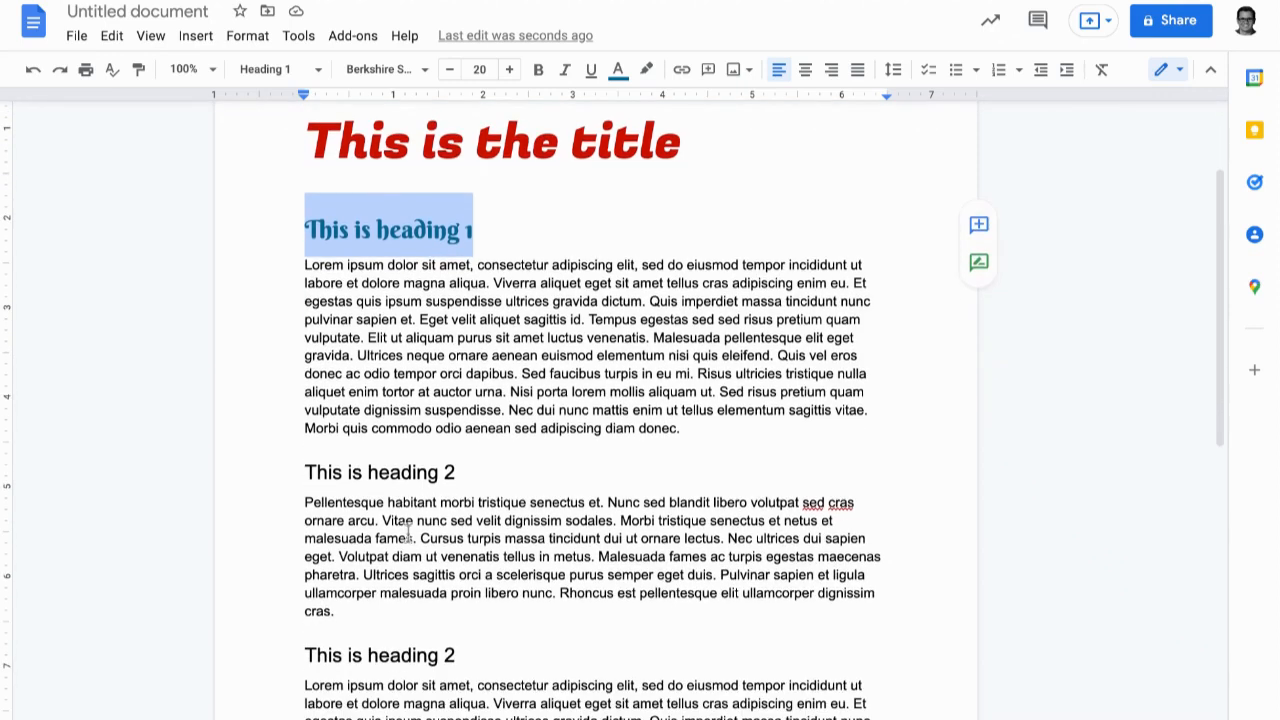
key(ctrl+alt+n)
key(ctrl+alt+h)
drag(460, 462, 305, 472)
key(ctrl+z)
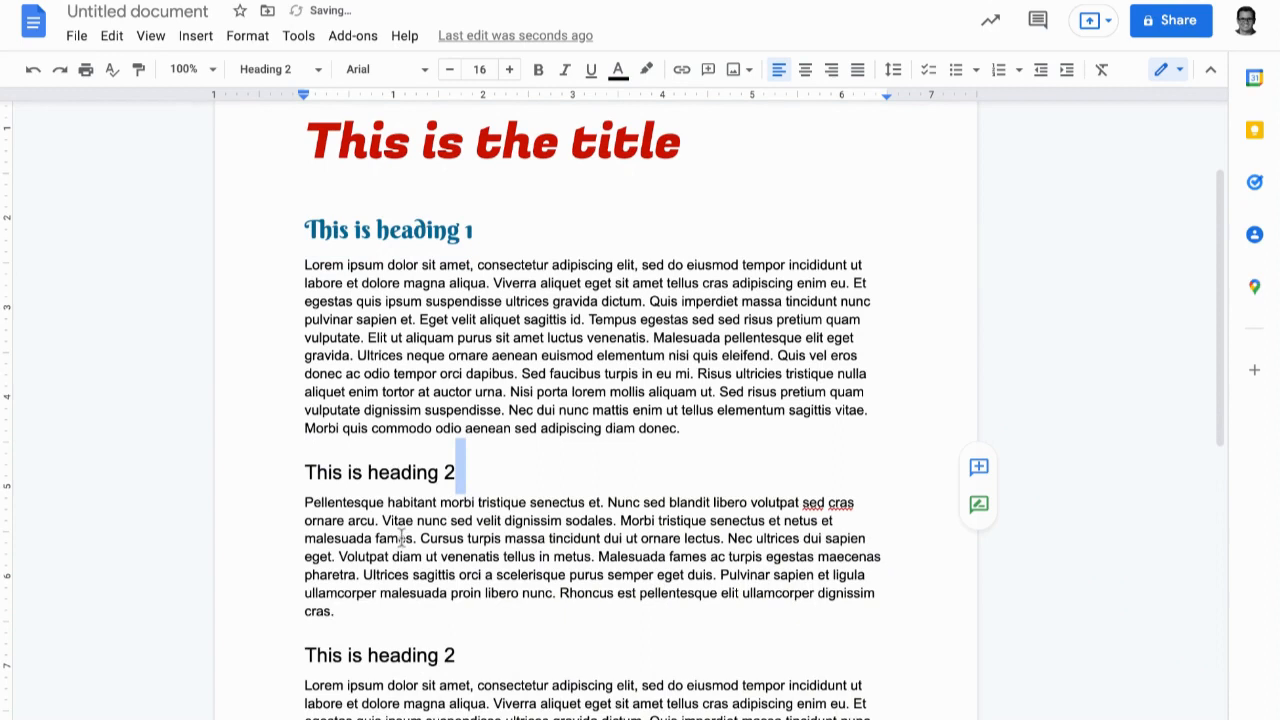
key(shift+Home)
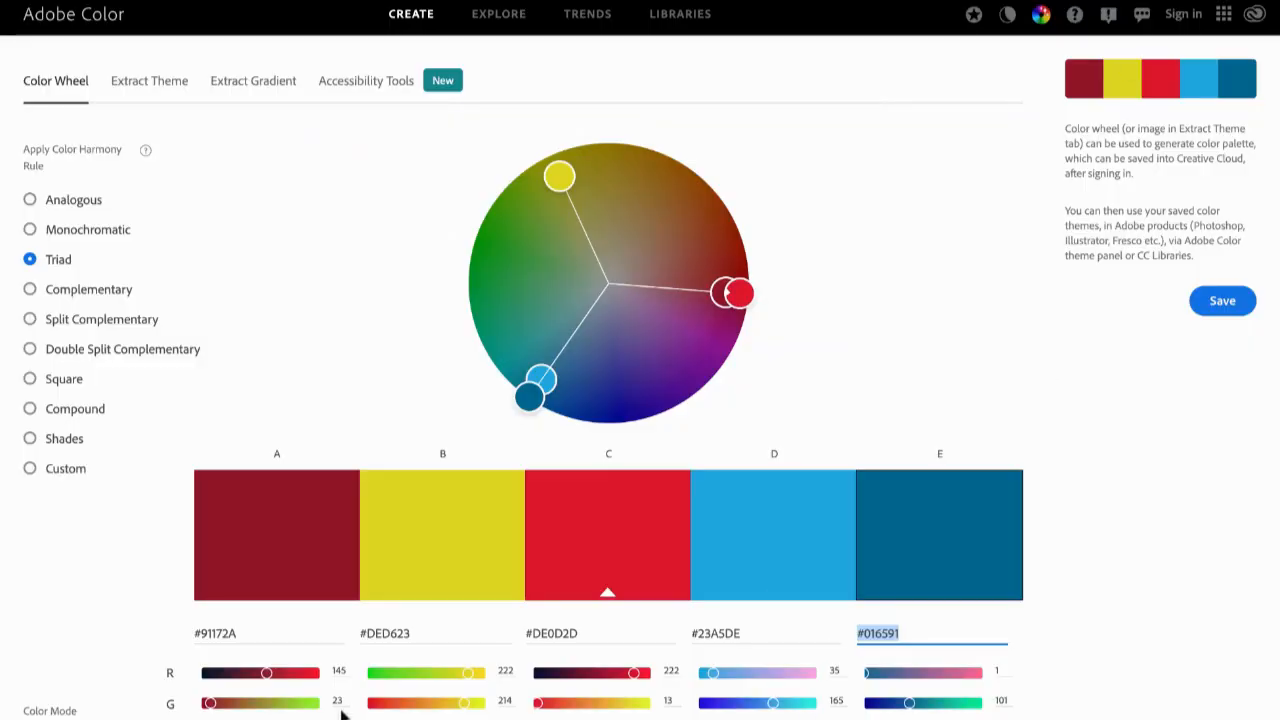
- Copy the hex code #DED623 from the Adobe Color palette and apply it as a custom text color to the selected heading 2 line
click(385, 633)
key(ctrl+c)
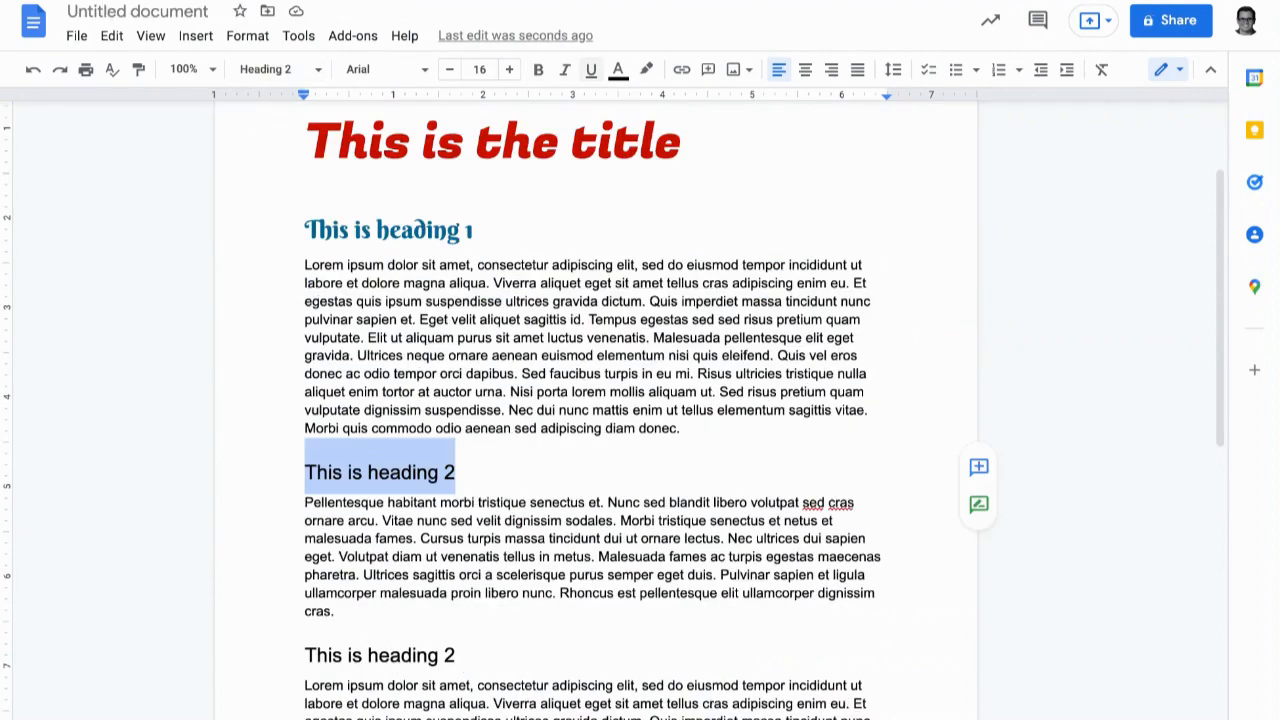
click(618, 69)
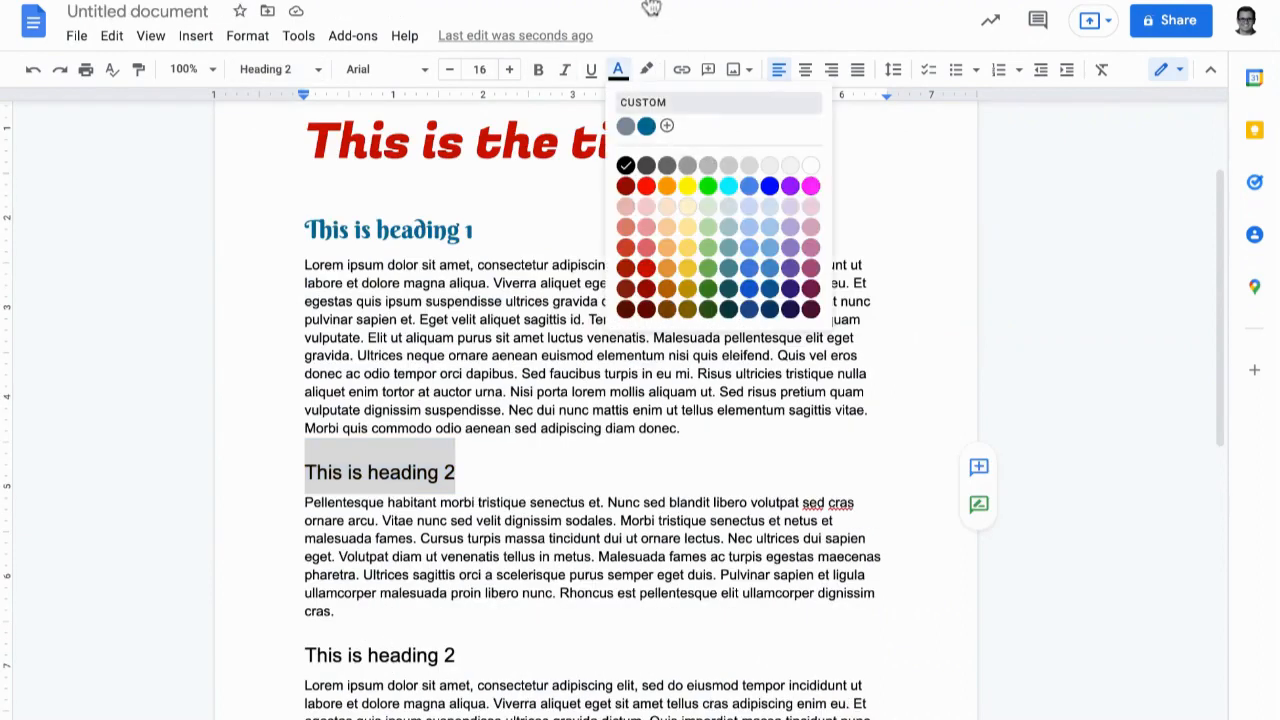
click(666, 126)
key(ctrl+v)
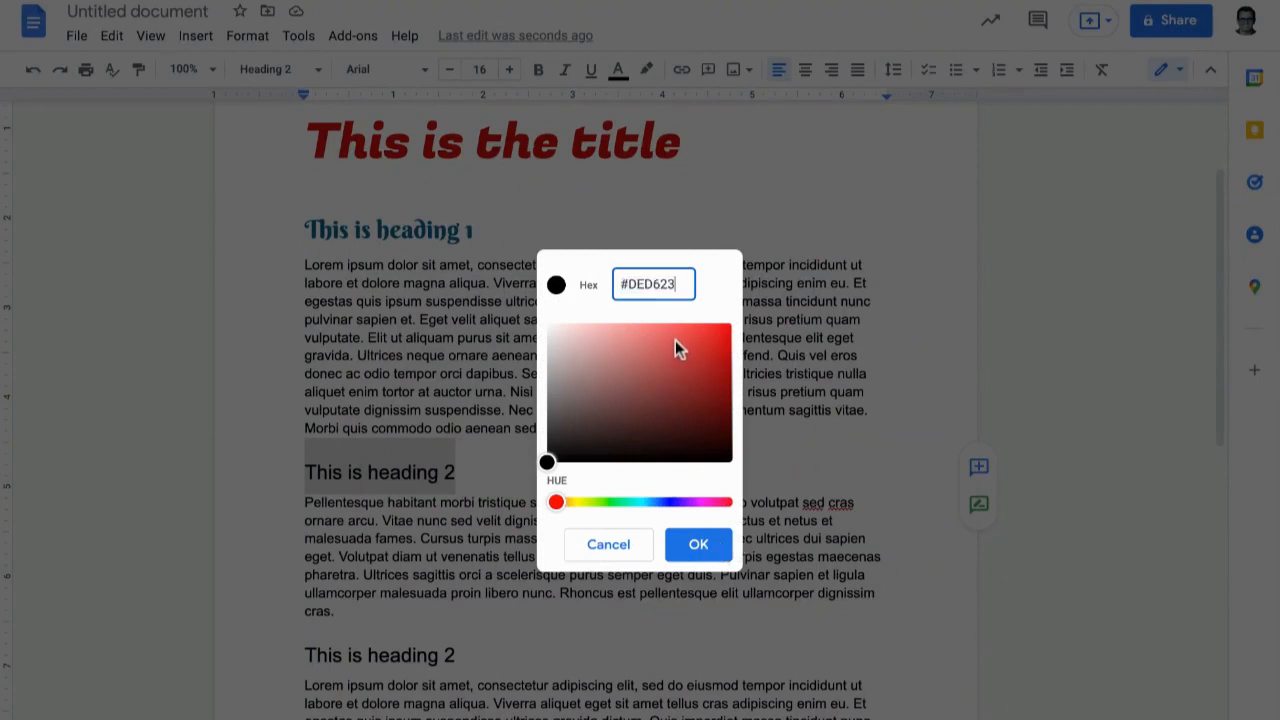
key(Return)
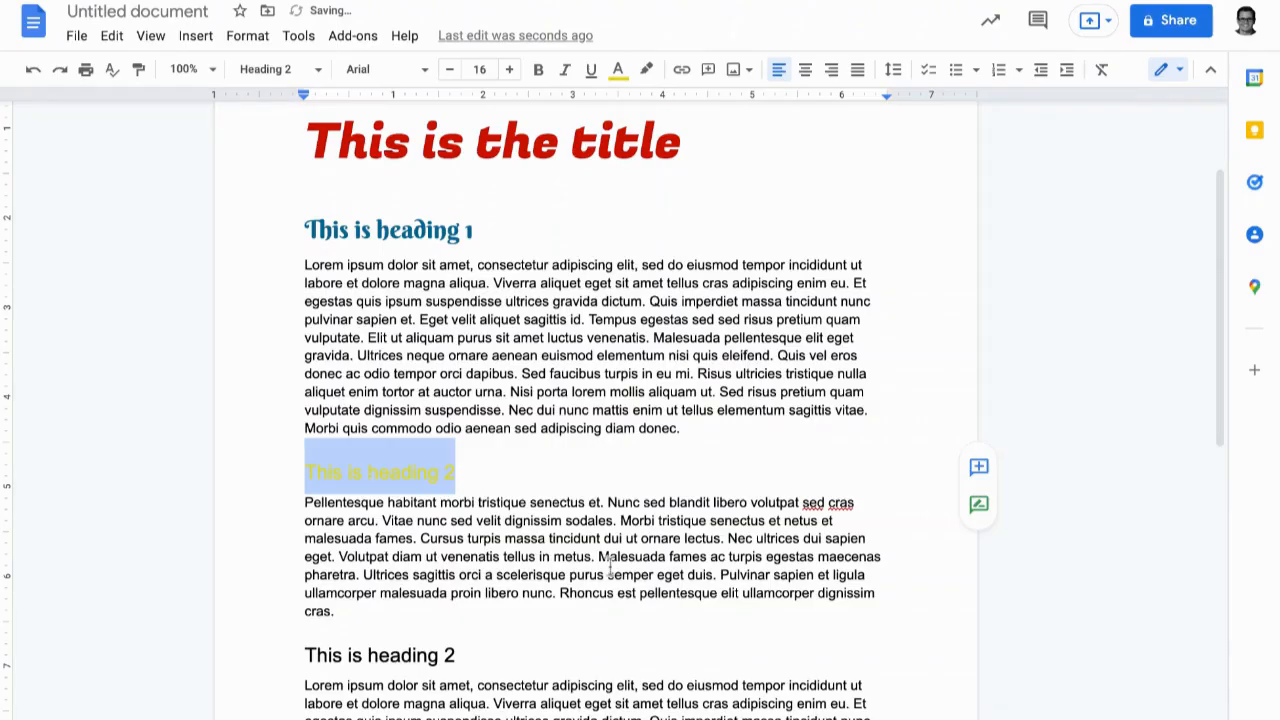
- Set the font of the first heading 2 line to Alegreya and leave the whole line selected
key(Right)
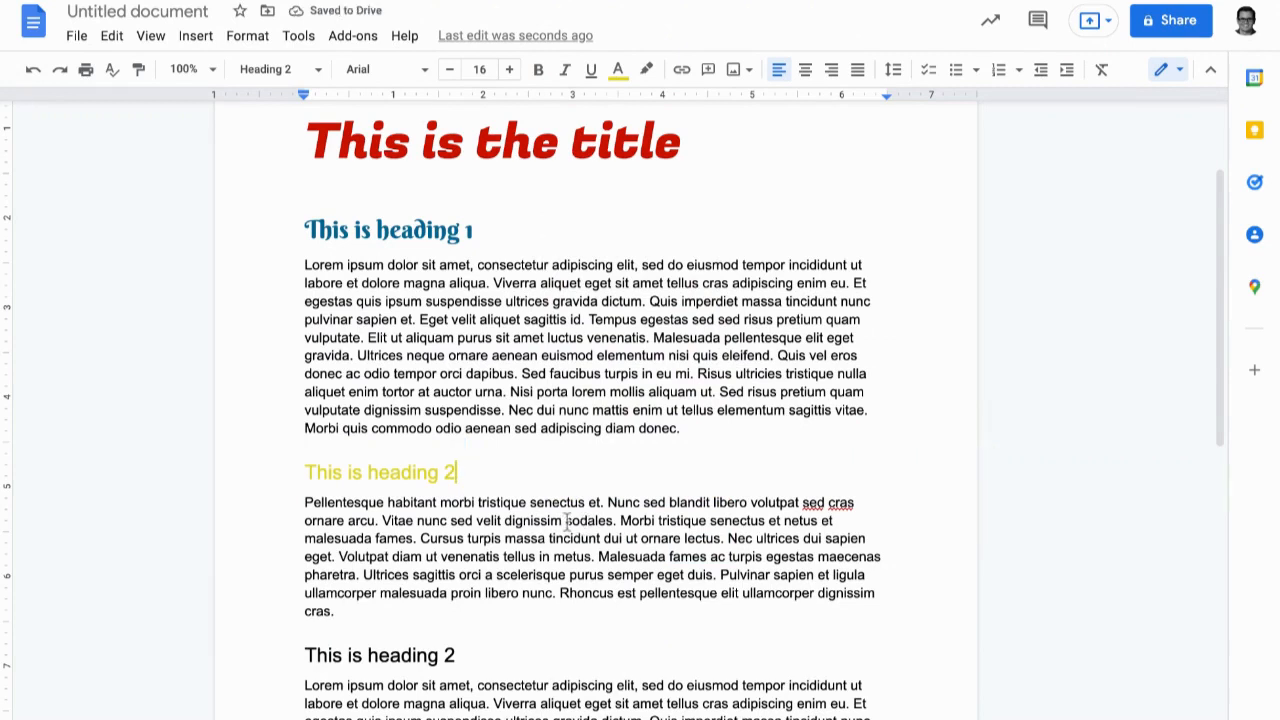
key(ctrl+shift+Left)
key(ctrl+shift+Left)
key(ctrl+shift+Left)
key(ctrl+shift+Left)
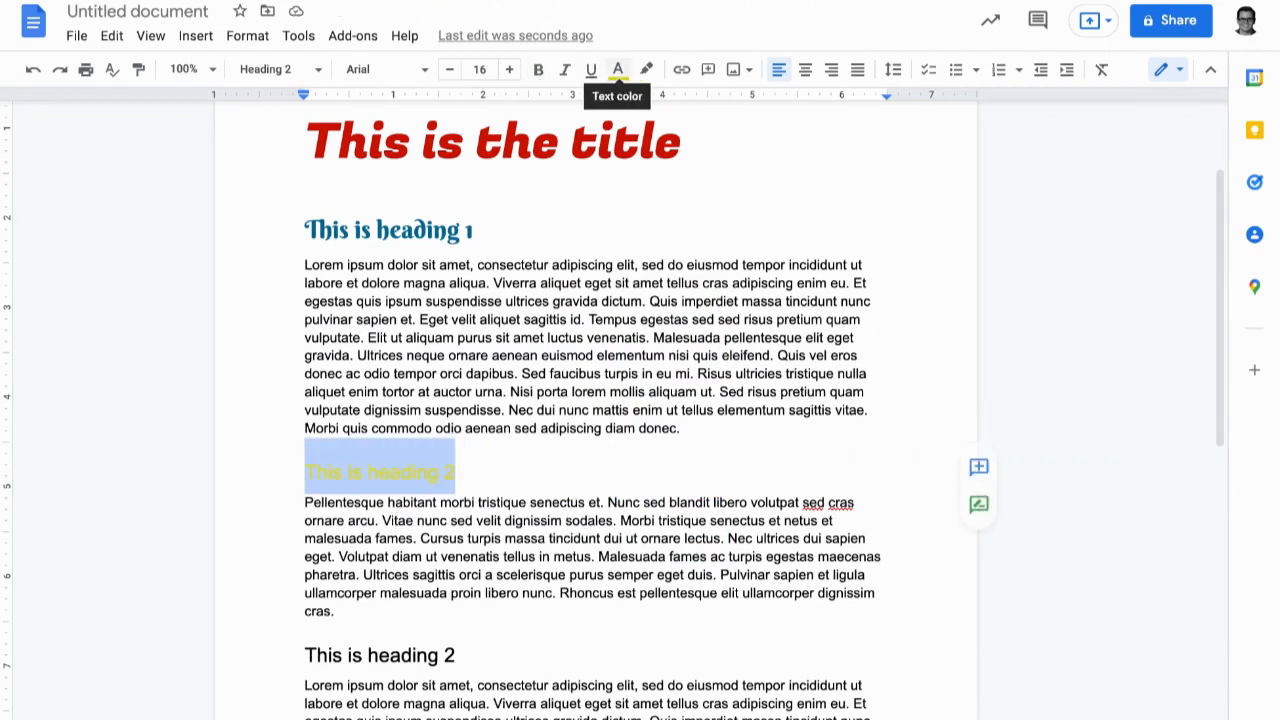
click(372, 69)
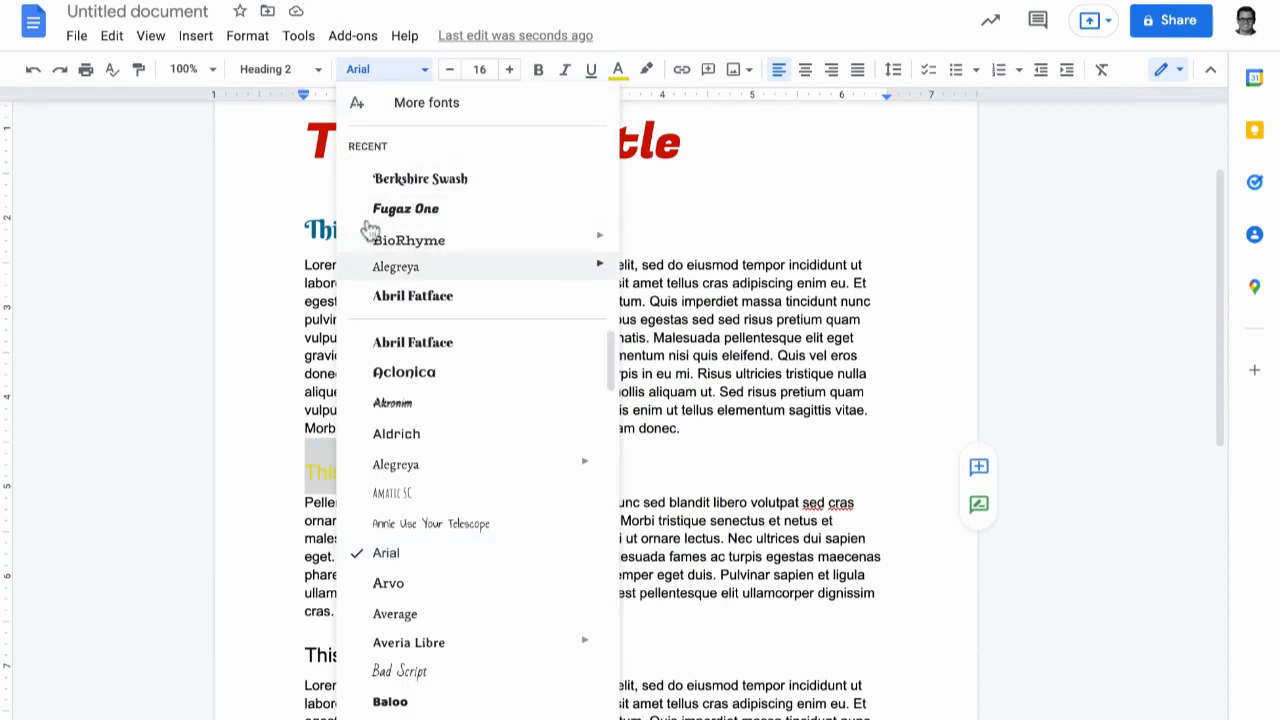
click(372, 264)
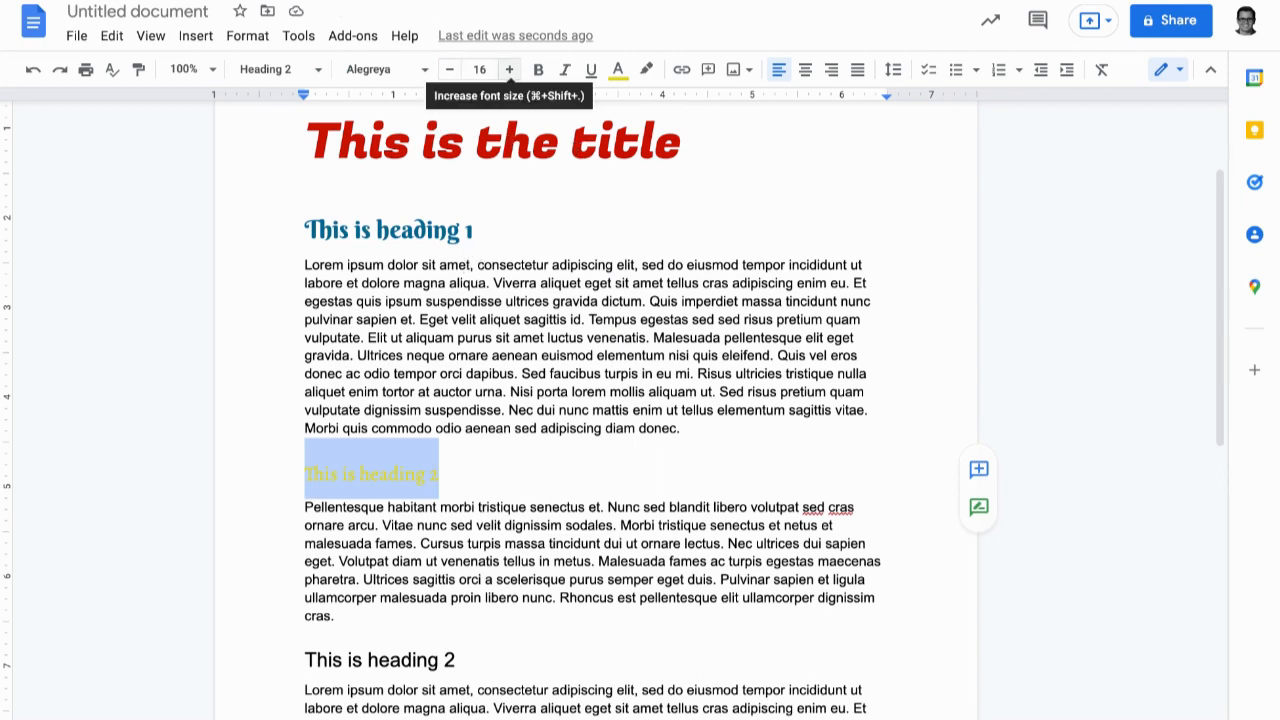
click(784, 458)
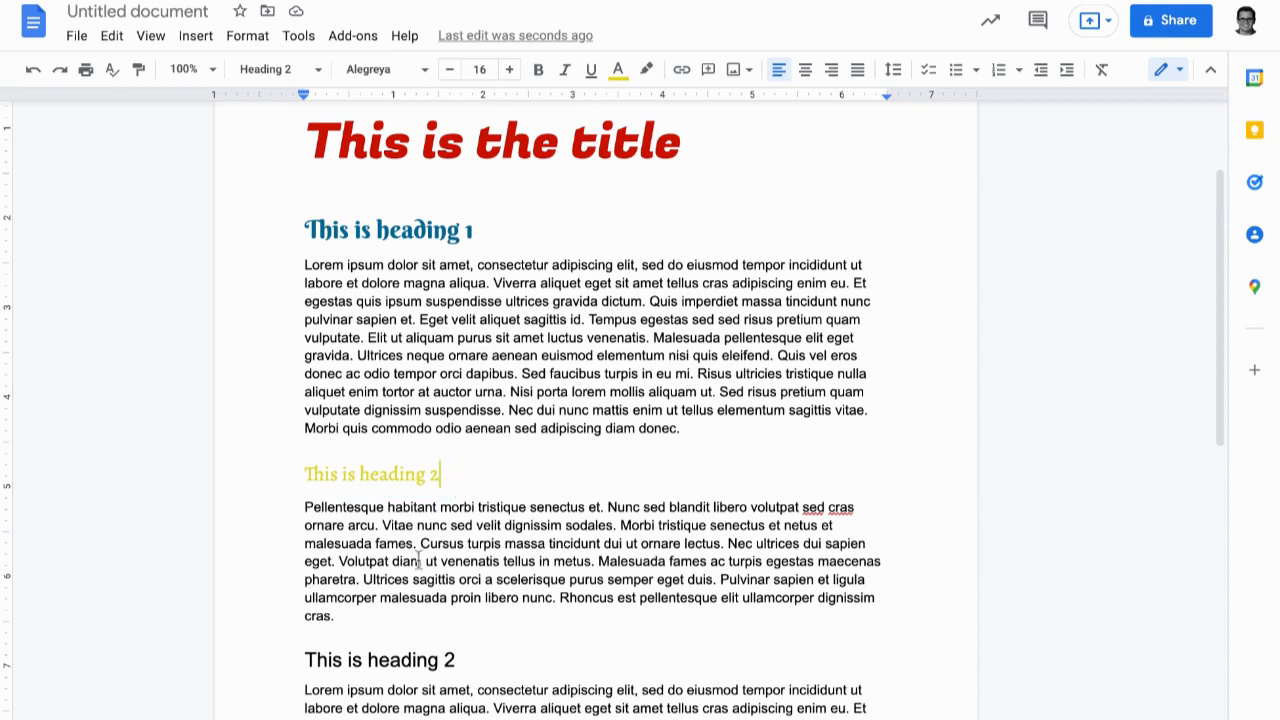
key(shift+Home)
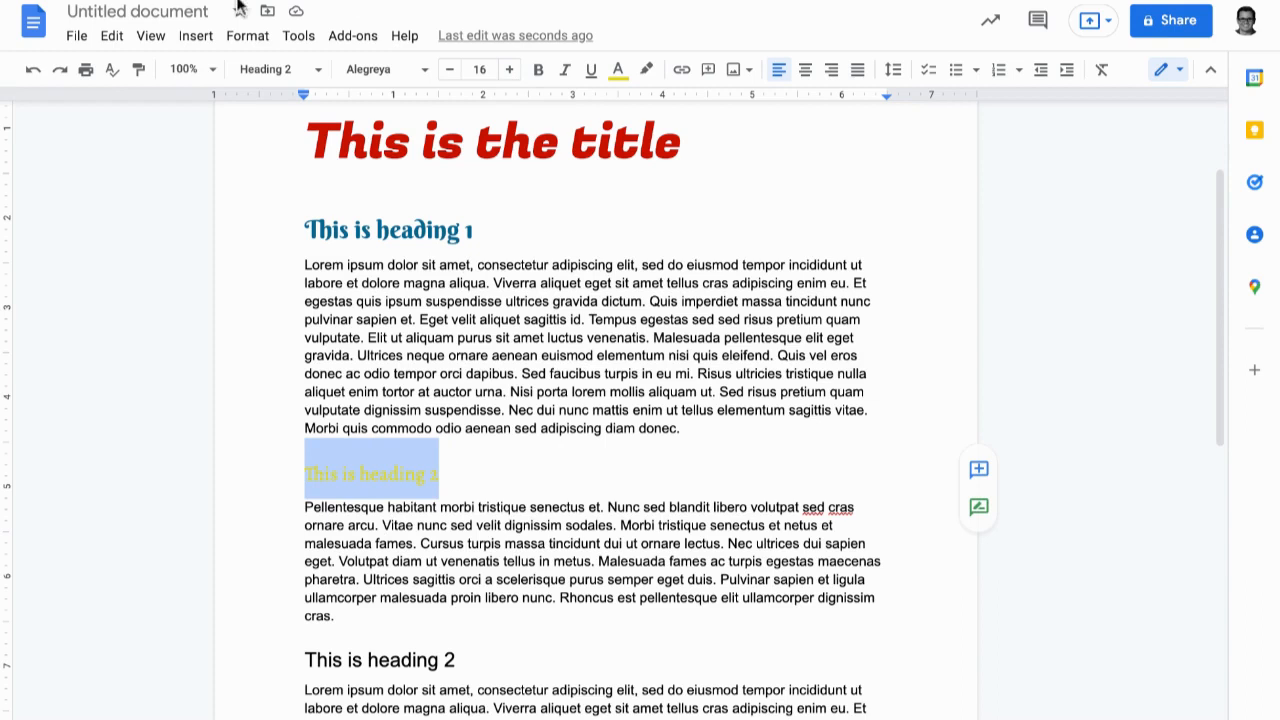
- Update the Heading 2 style to match the selected heading line, and check the other headings further down the document
right_click(270, 540)
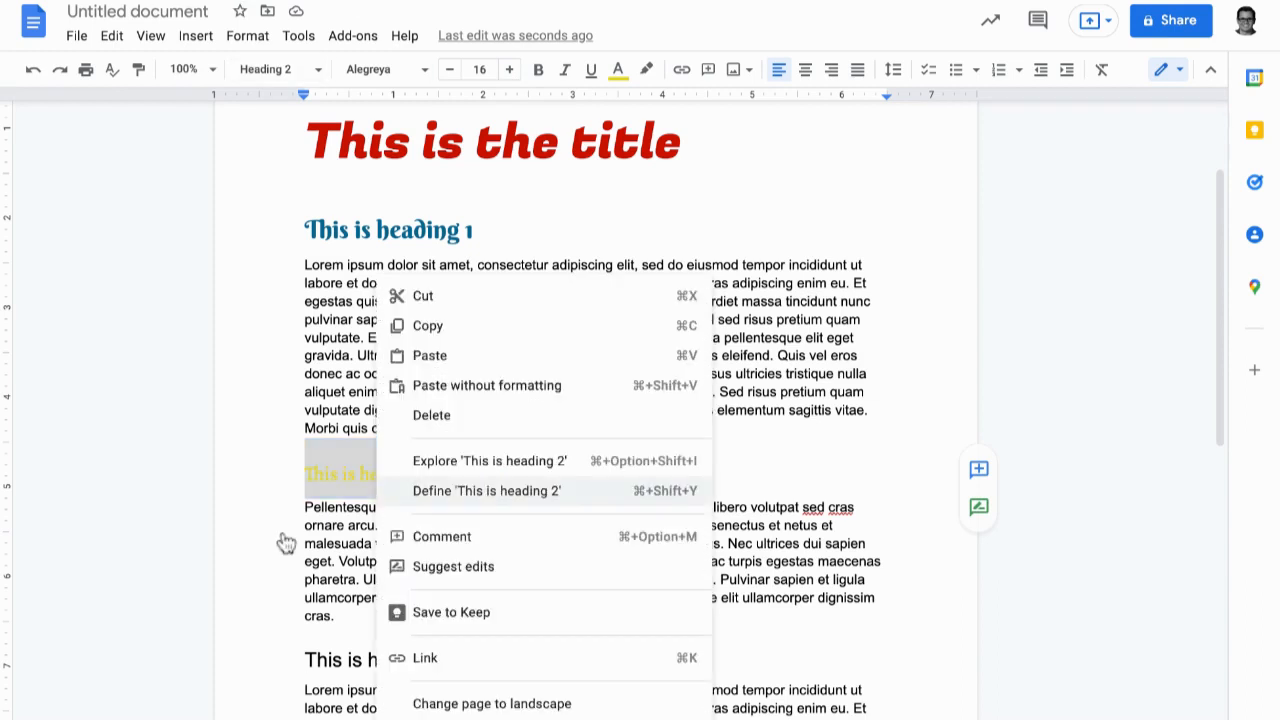
click(490, 718)
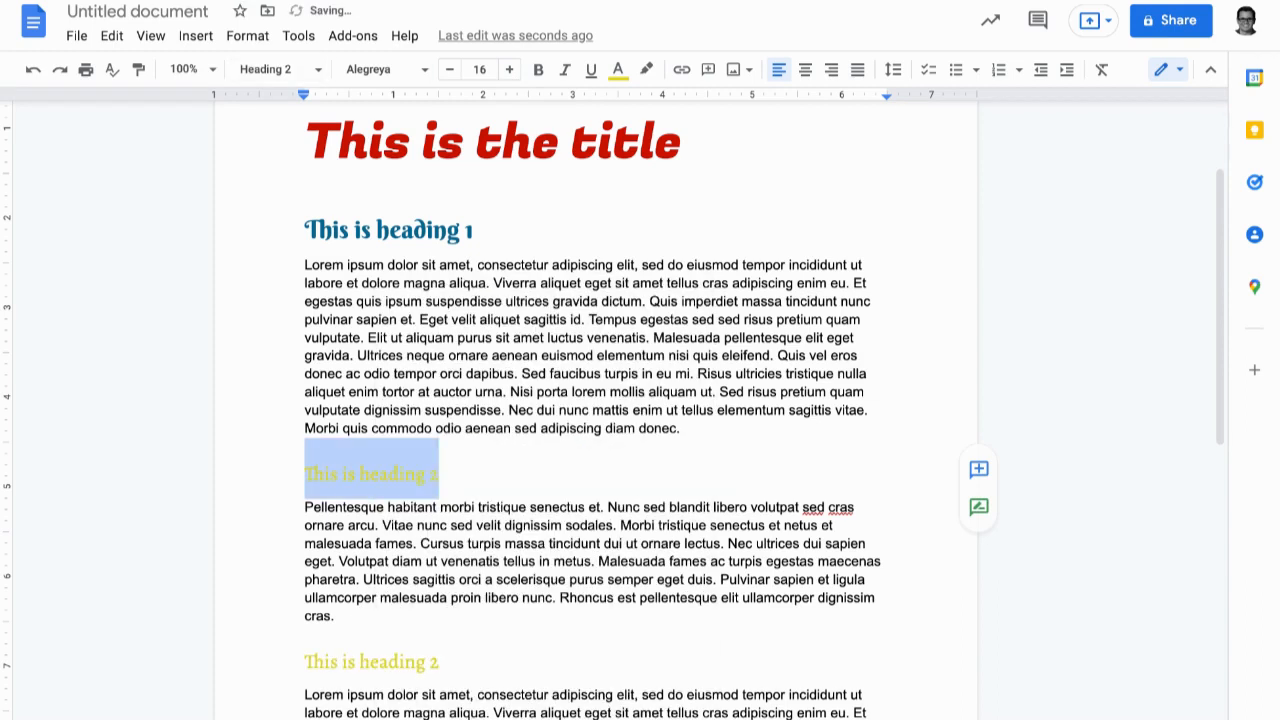
scroll(640, 400, down, 10)
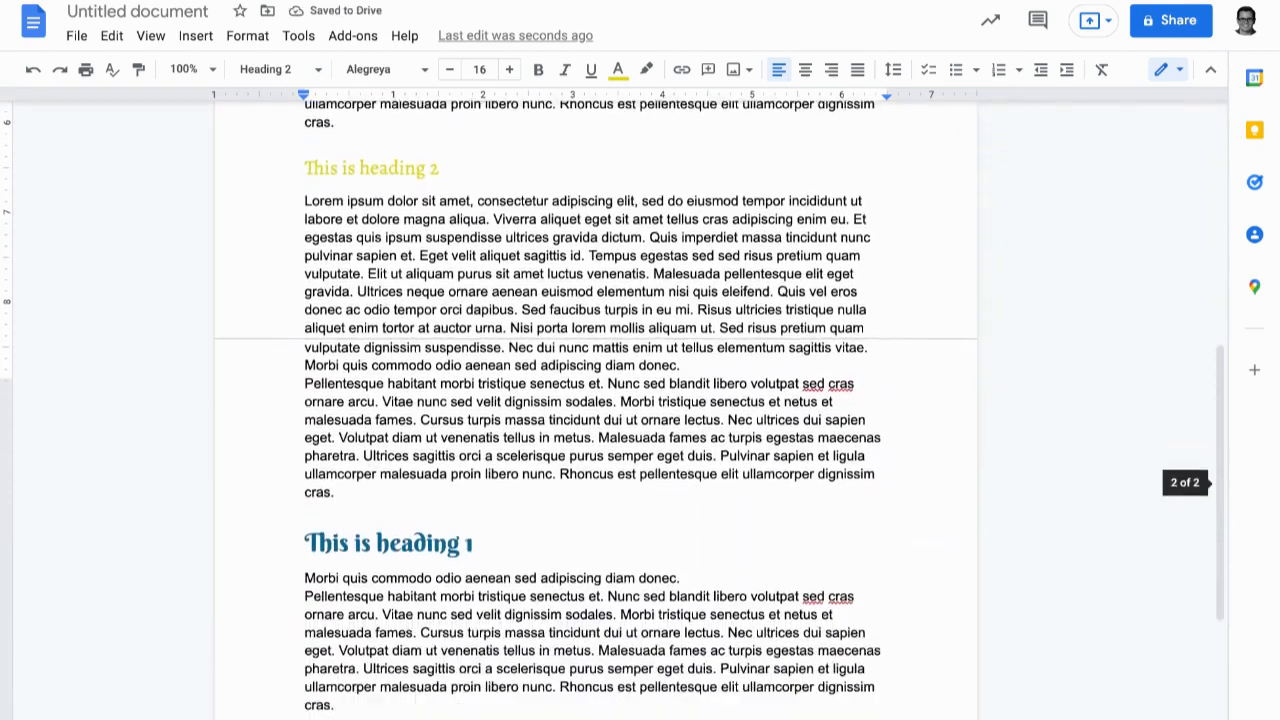
scroll(596, 400, up, 15)
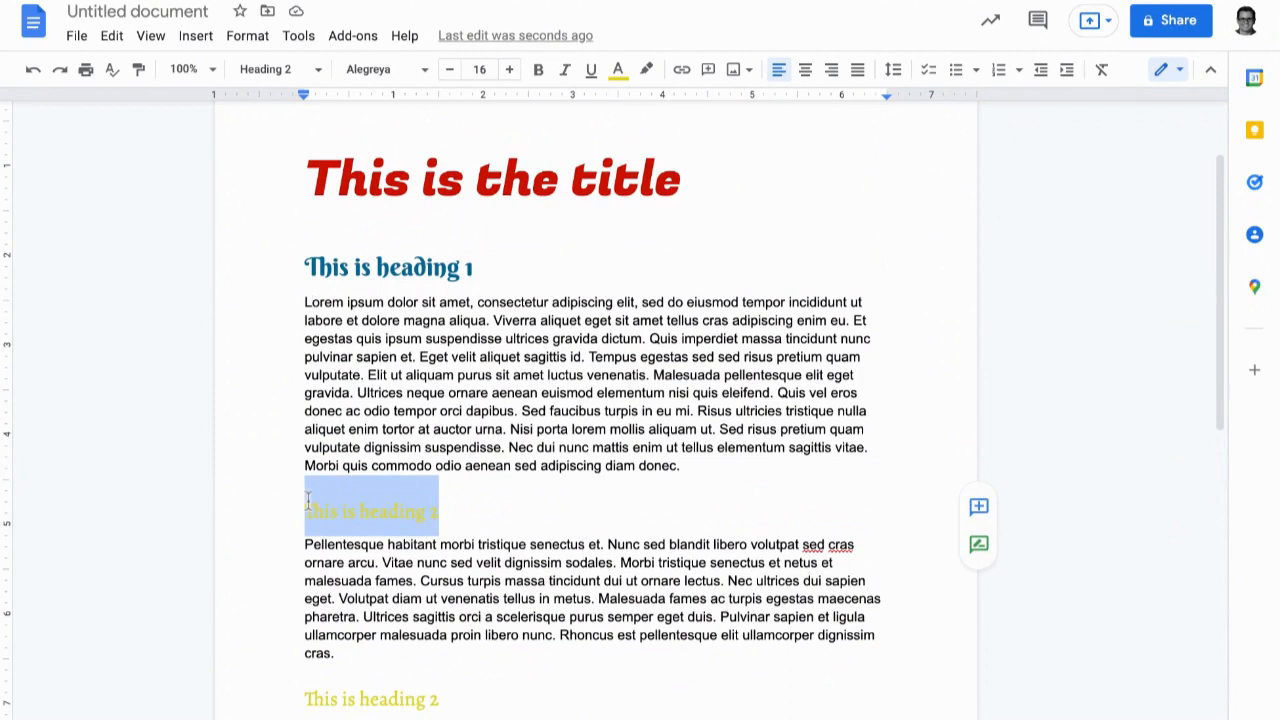
- Reselect the whole text of the first "This is heading 2" line
click(385, 580)
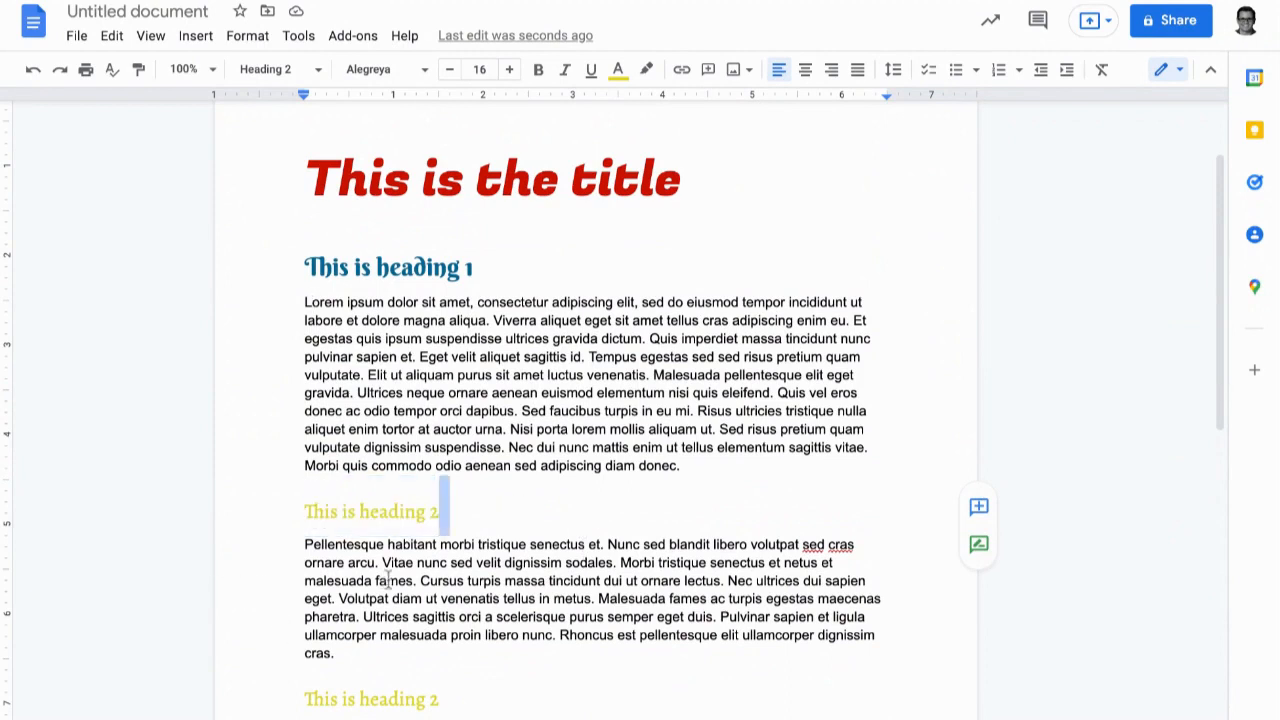
key(Left)
key(shift+Left)
key(shift+Left)
key(shift+Left)
key(shift+Left)
key(shift+Left)
key(shift+Left)
key(shift+Left)
key(shift+Left)
key(shift+Left)
key(shift+Left)
key(shift+Left)
key(shift+Left)
key(shift+Left)
key(shift+Left)
key(shift+Left)
key(shift+Left)
key(shift+Left)
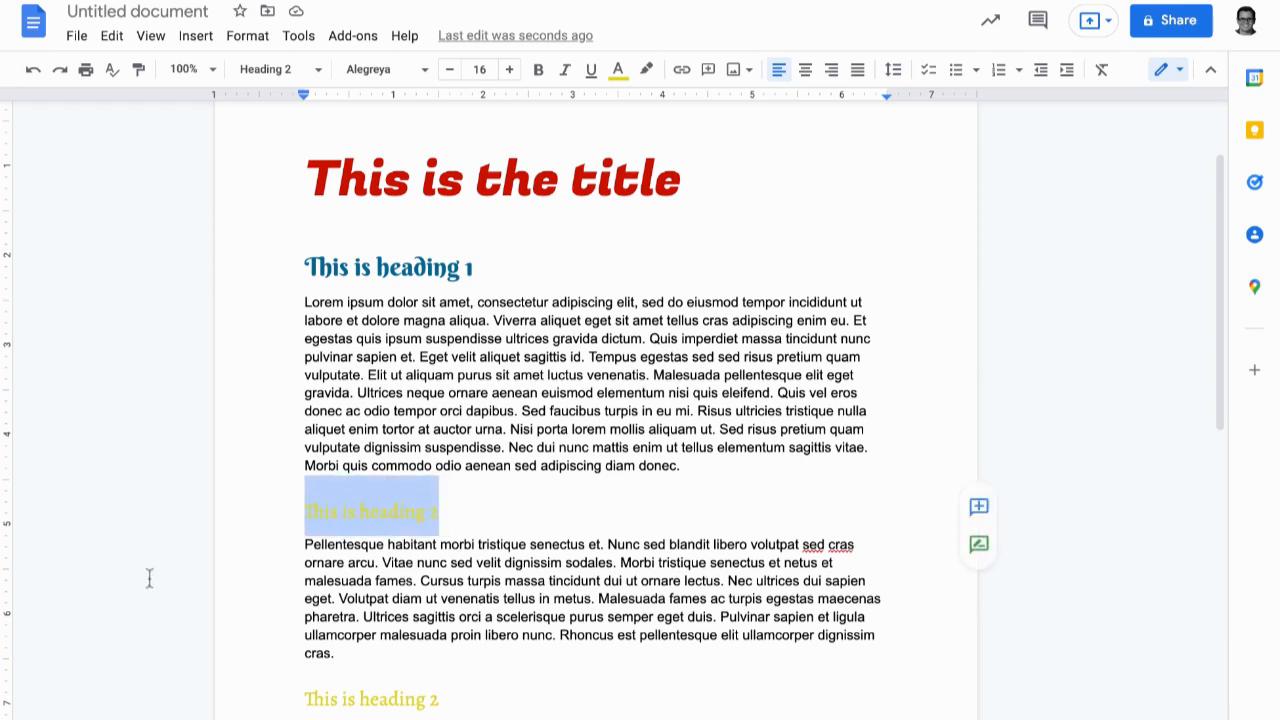
- Apply custom spacing to the selected heading 2 line, with 15 pt before the paragraph and reduced spacing after it
click(247, 35)
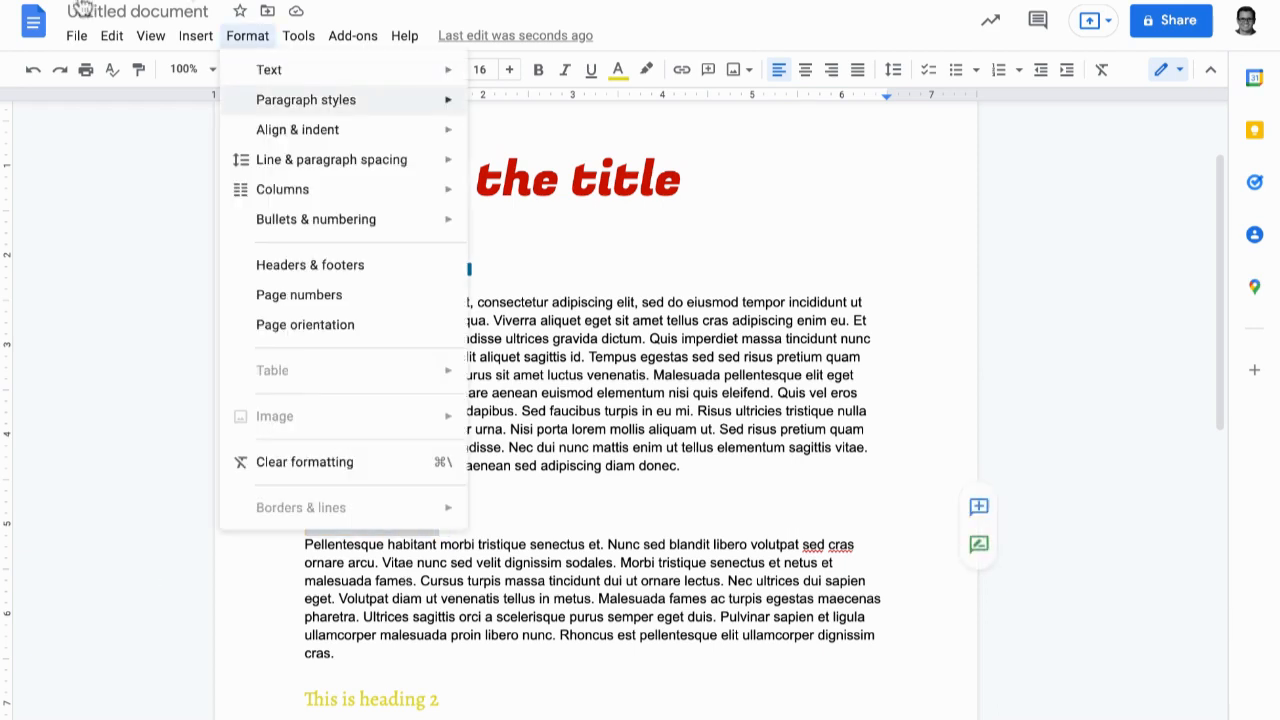
key(Right)
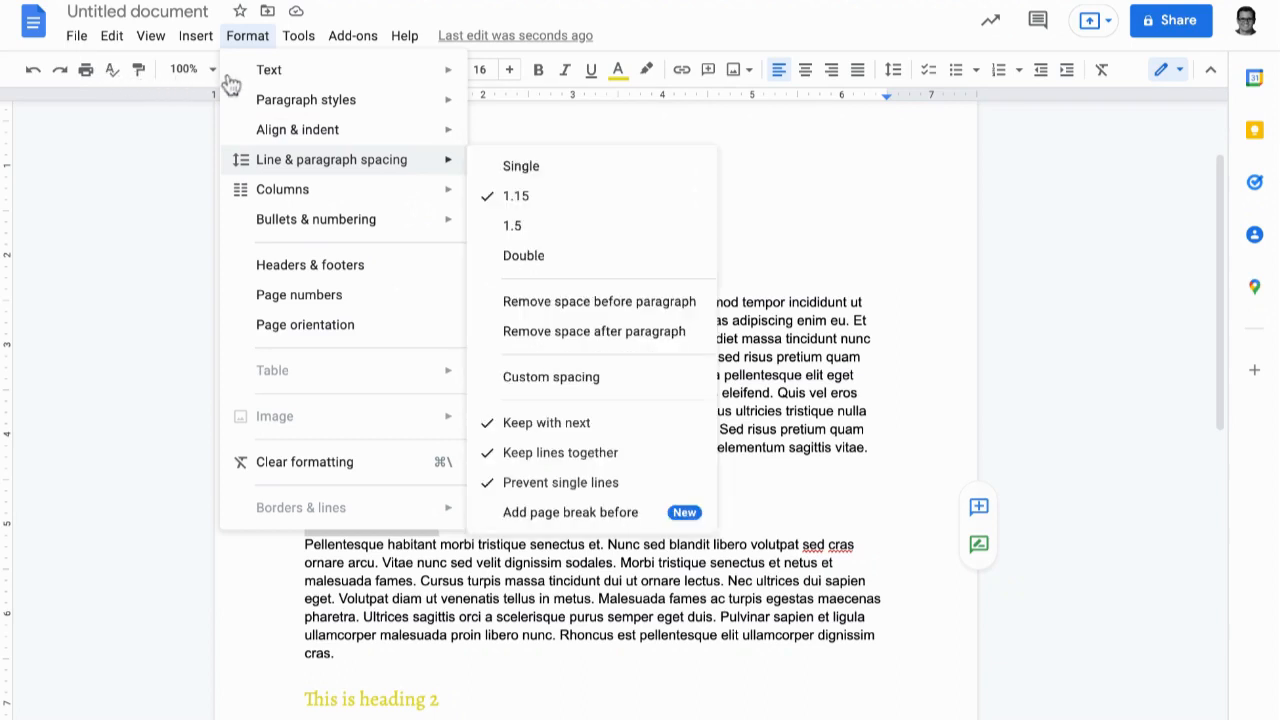
key(Down)
key(Down)
key(Down)
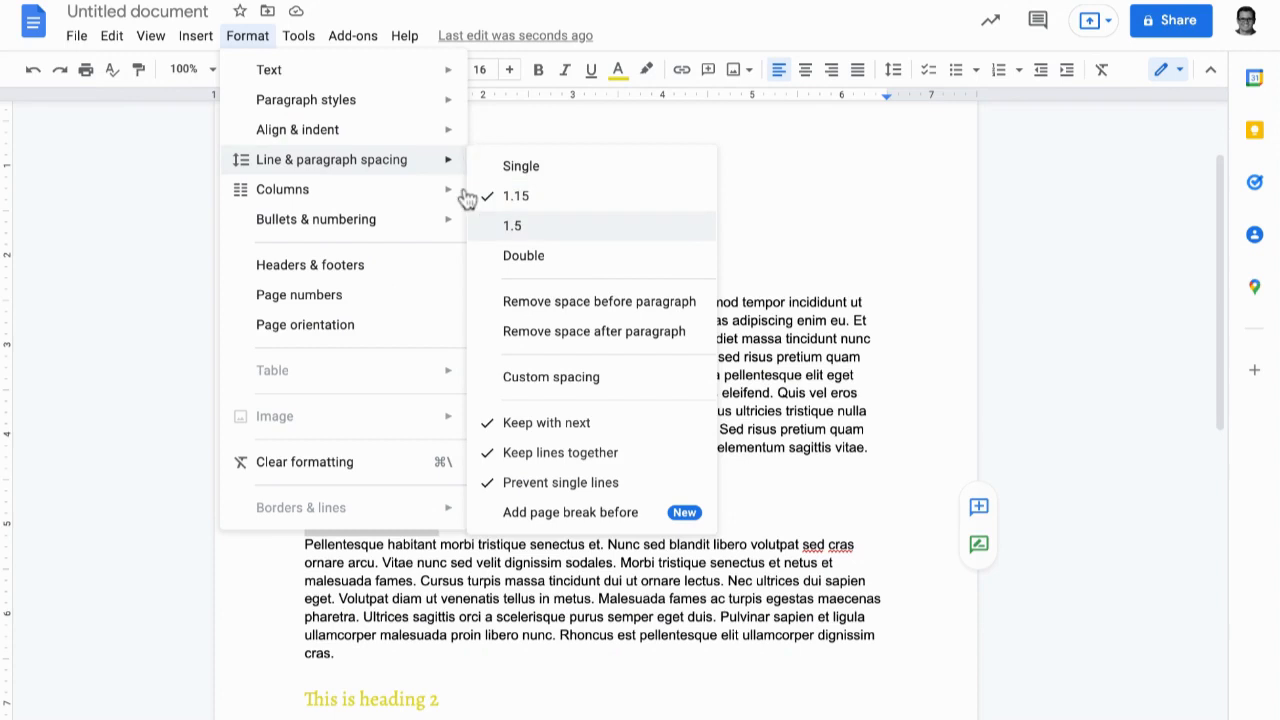
key(Down)
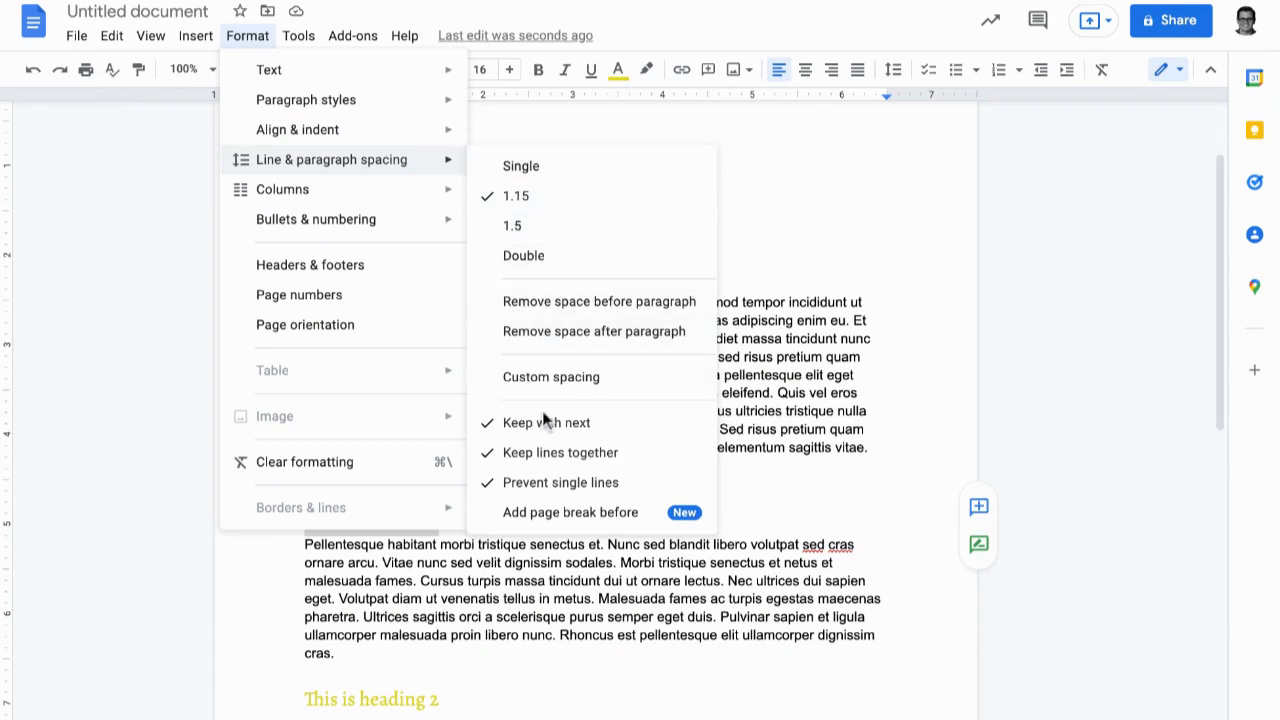
click(510, 392)
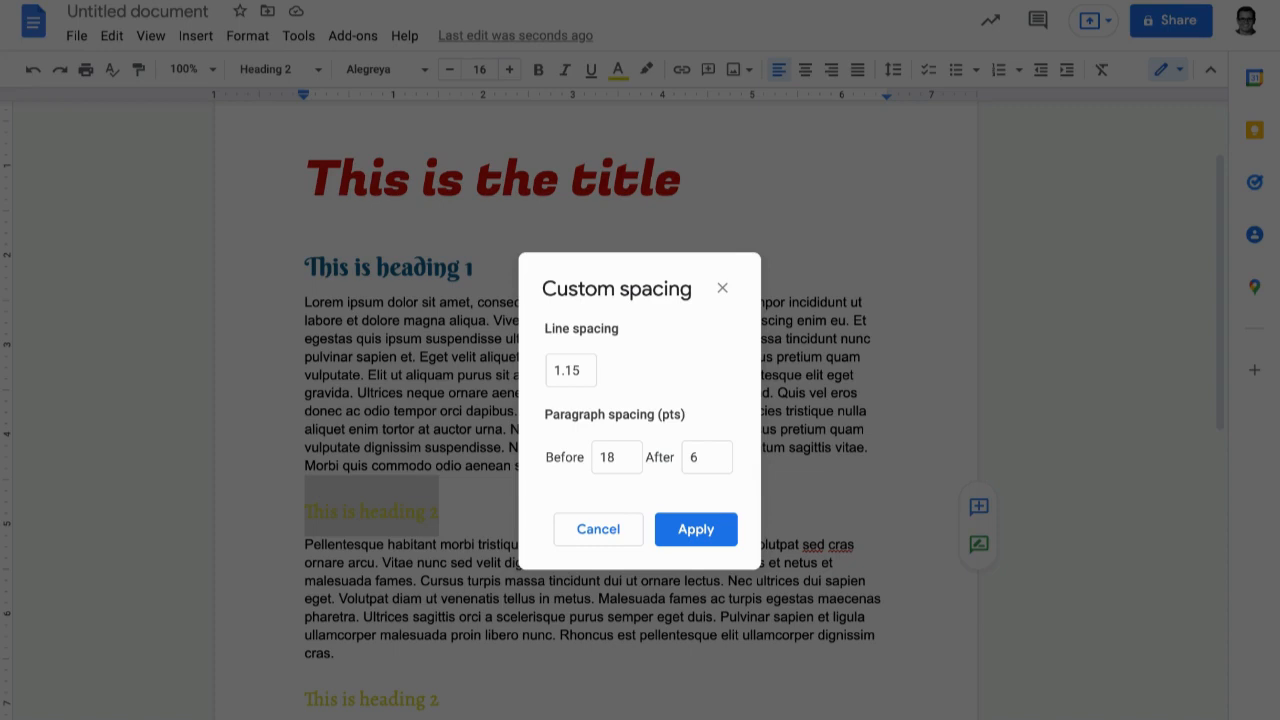
click(616, 457)
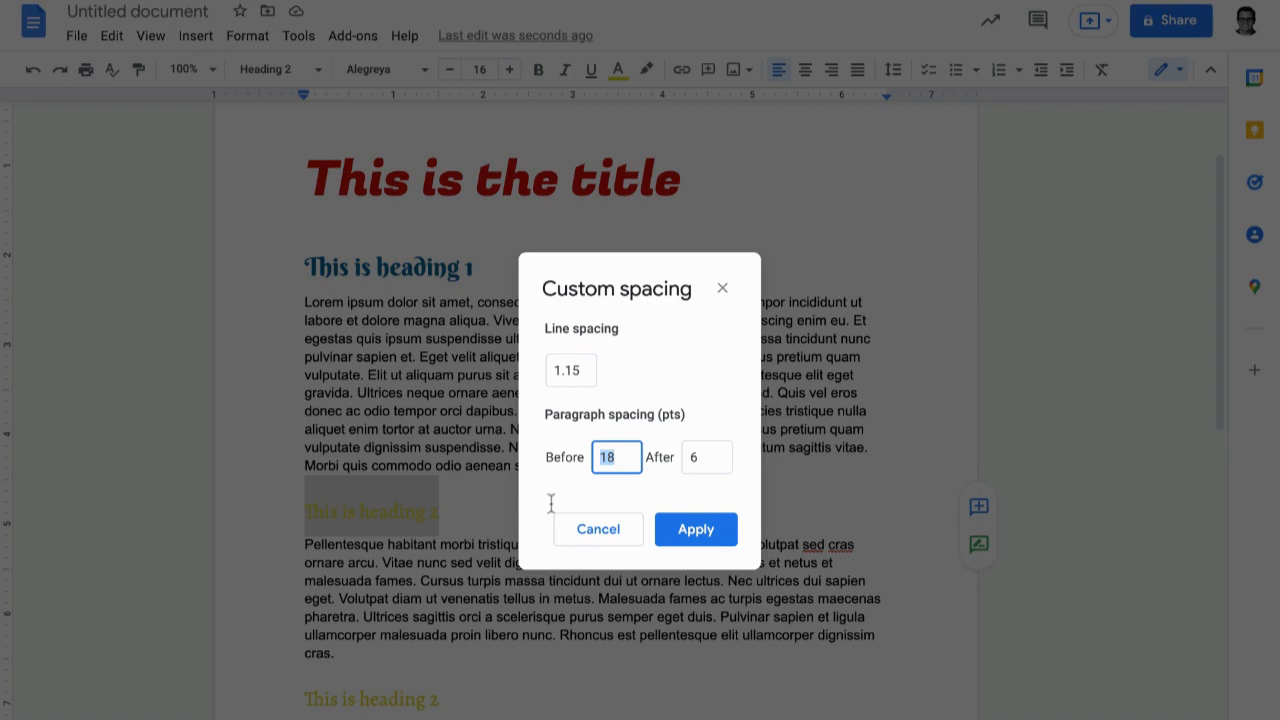
text(15)
key(Tab)
key(ctrl+a)
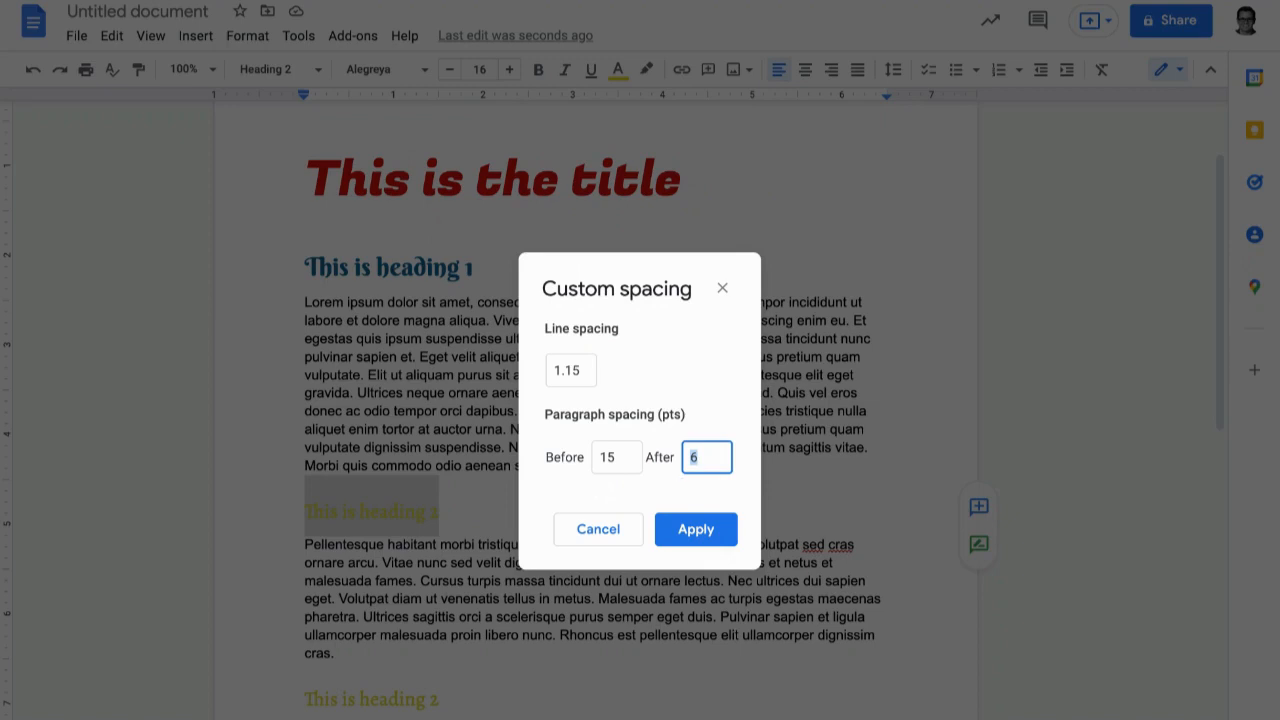
key(Return)
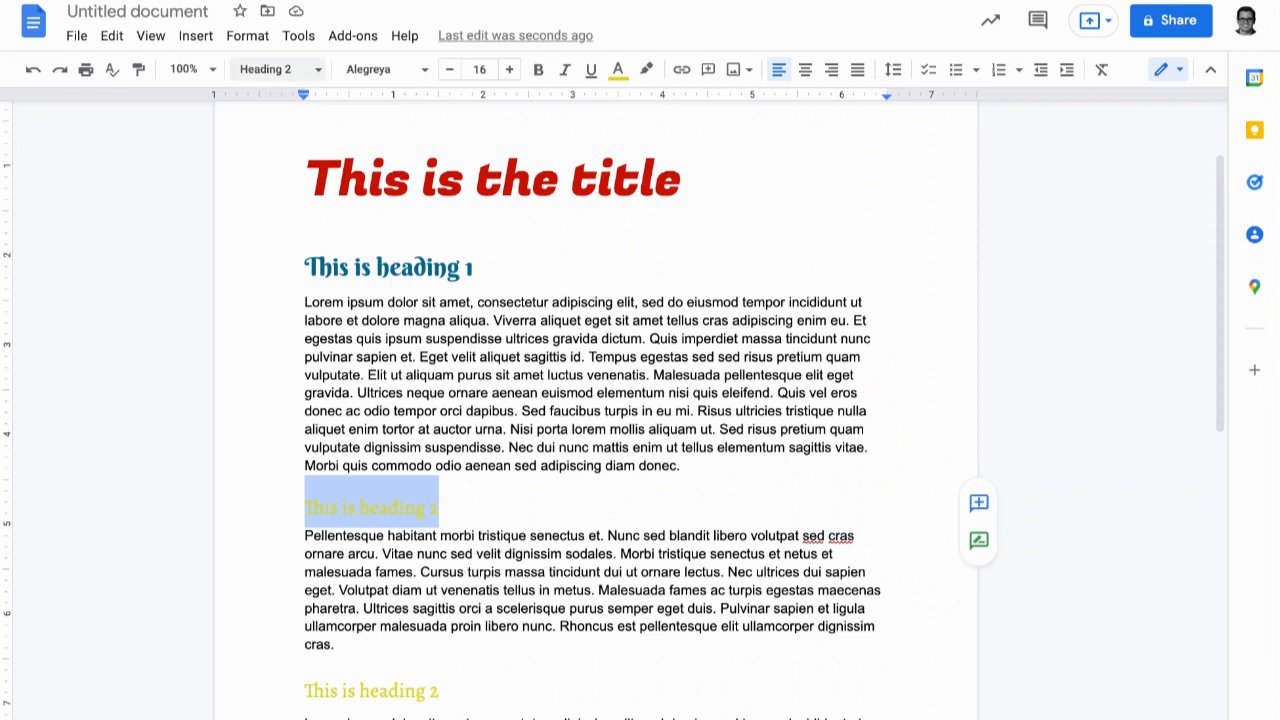
- Update the Heading 2 style to match the selected line's new spacing, and check the next heading 2 line
right_click(263, 568)
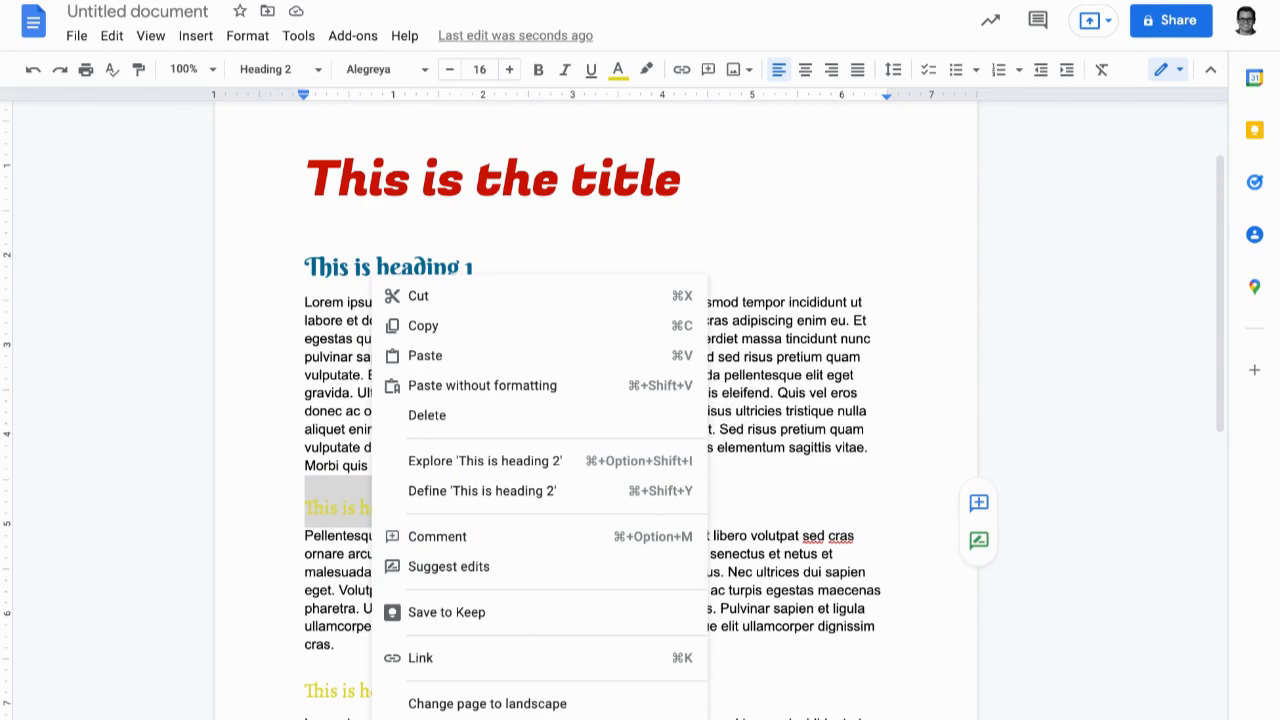
key(Escape)
key(ctrl+alt+n)
key(ctrl+alt+h)
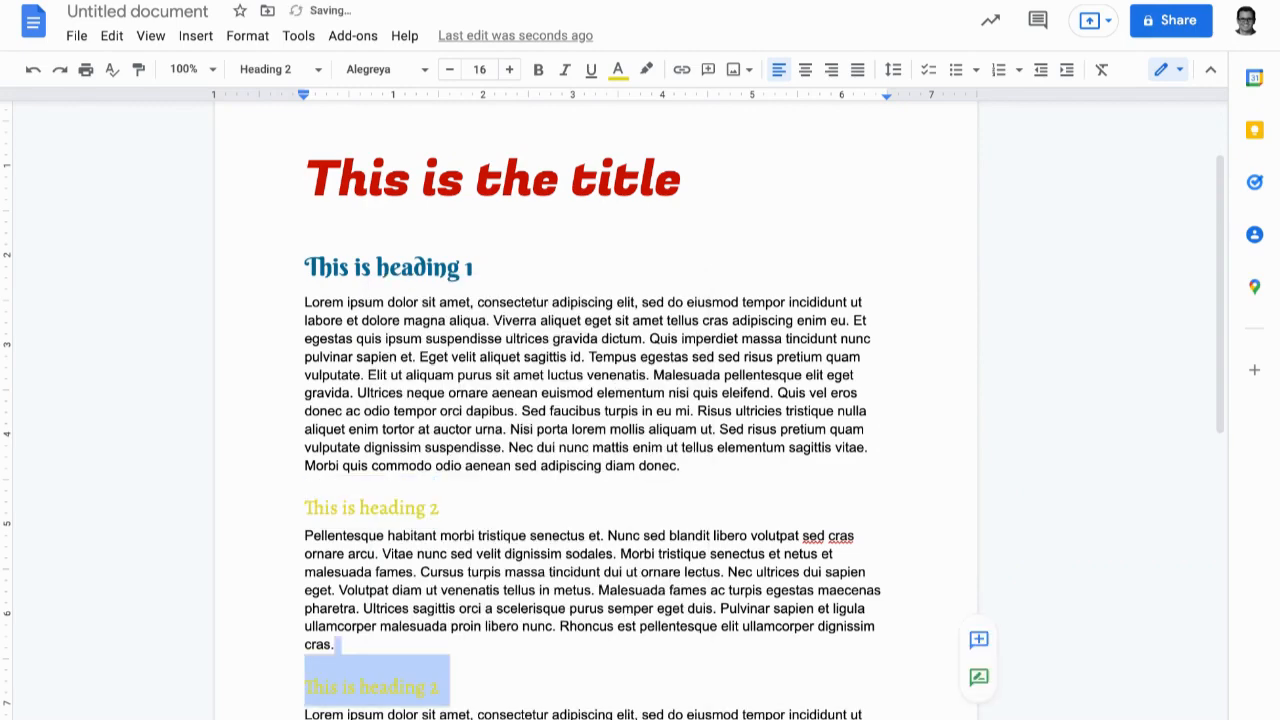
scroll(640, 400, down, 8)
key(ctrl+alt+p)
key(ctrl+alt+h)
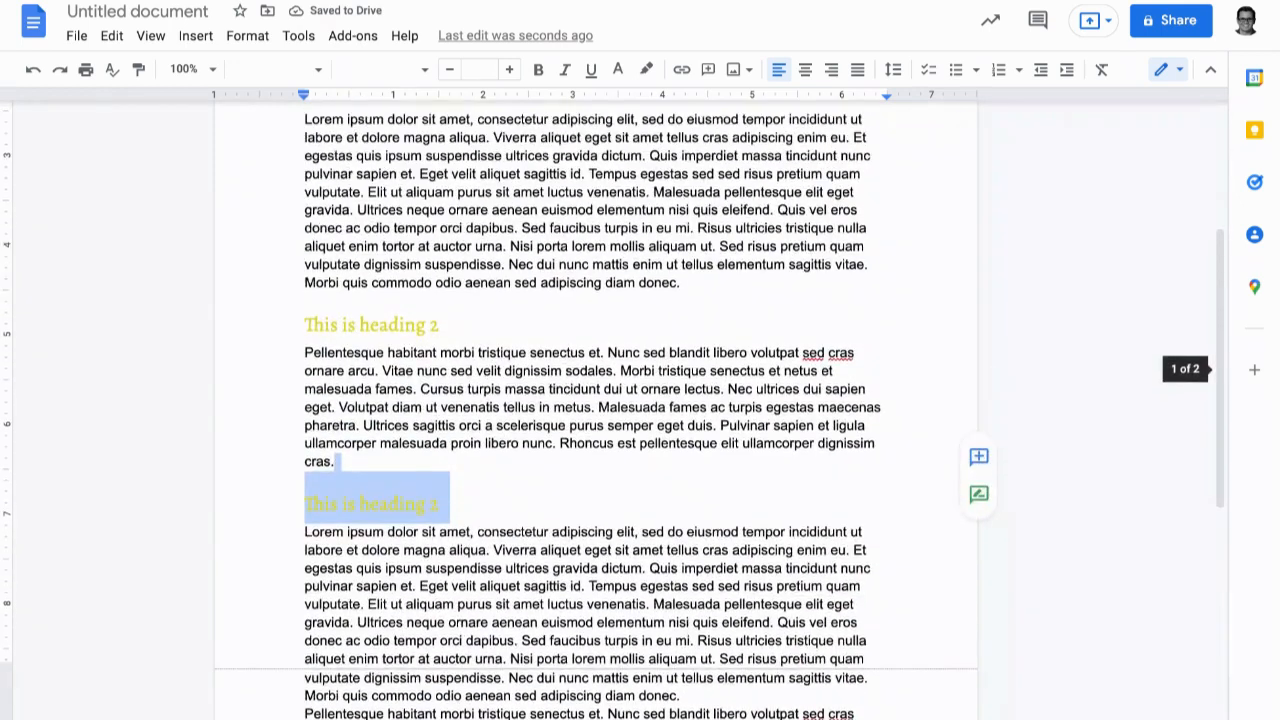
- Return to the first heading 1 line at the document's start and rename the document "This is the title"
key(ctrl+Home)
key(ctrl+alt+n)
key(ctrl+alt+h)
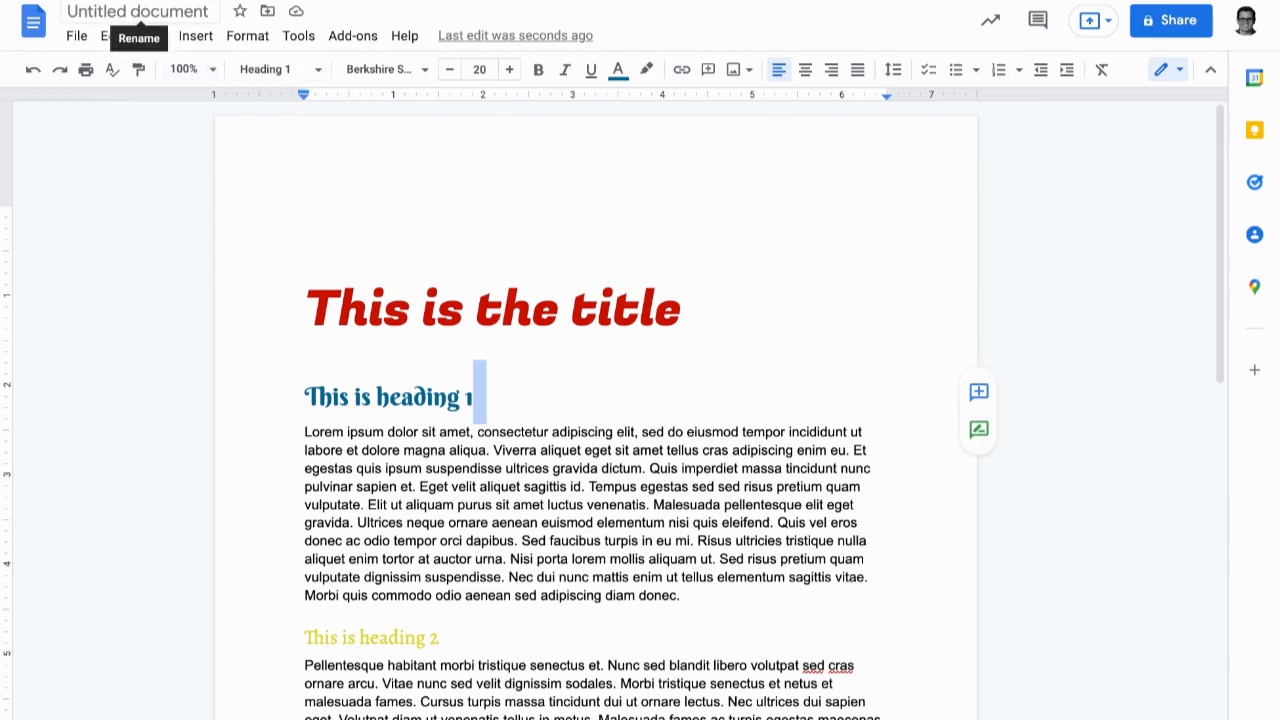
click(138, 12)
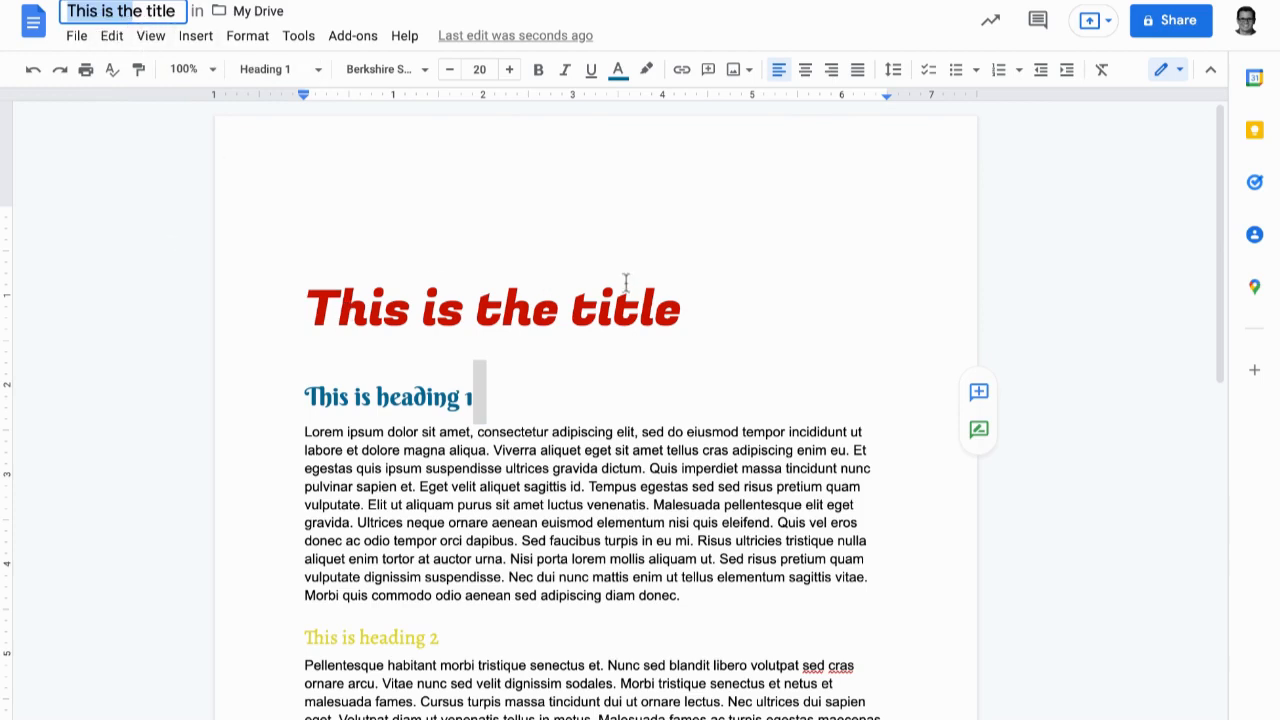
- Delete the empty line above the document's title and look over the headings below it
click(430, 199)
key(Delete)
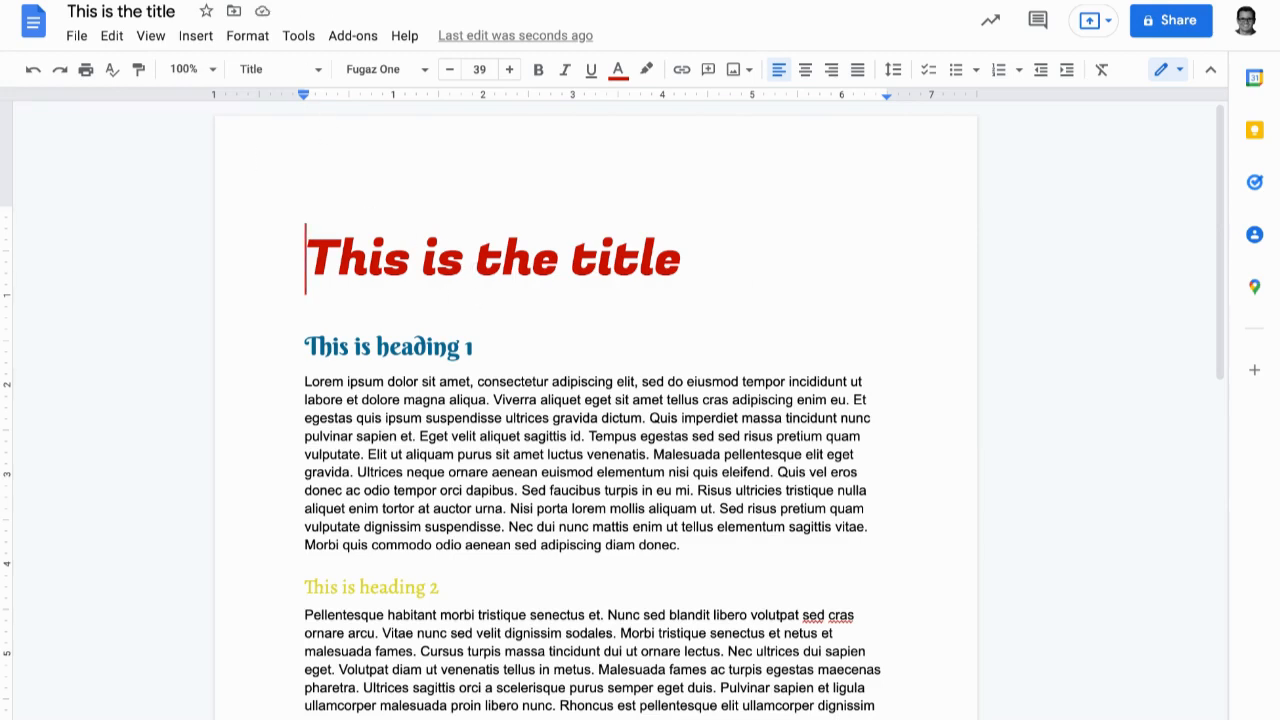
scroll(680, 297, down, 2)
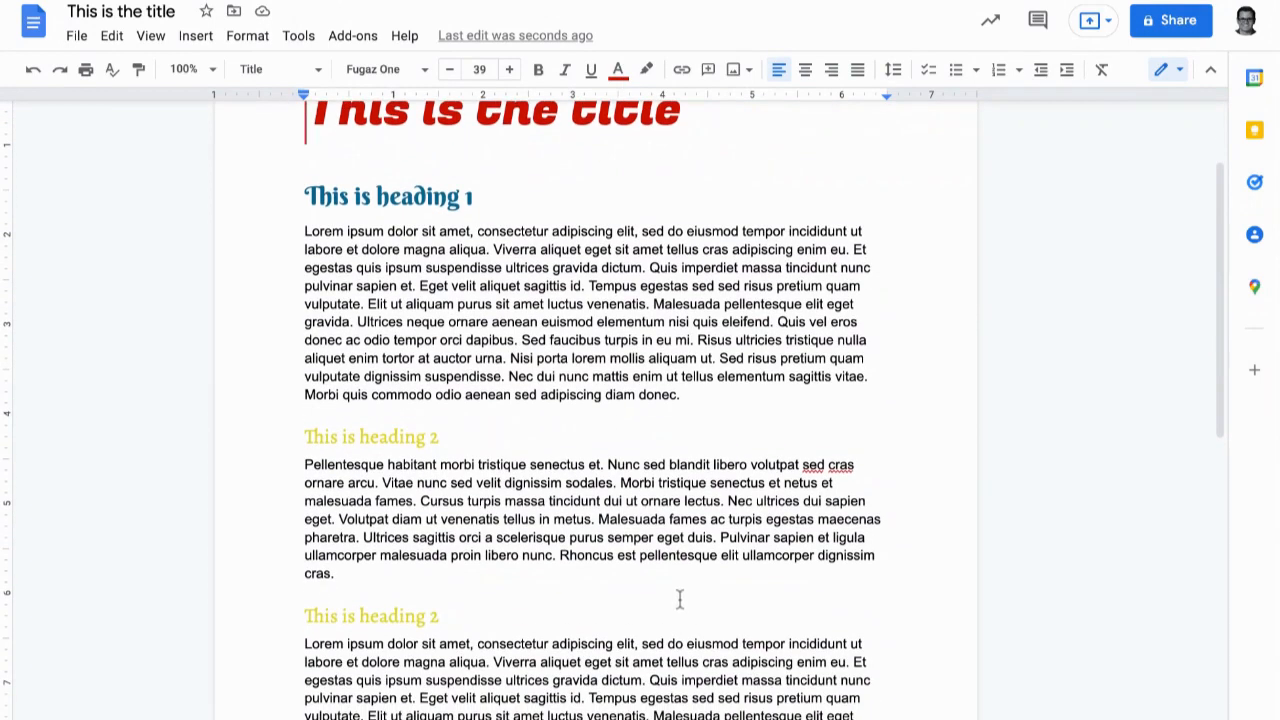